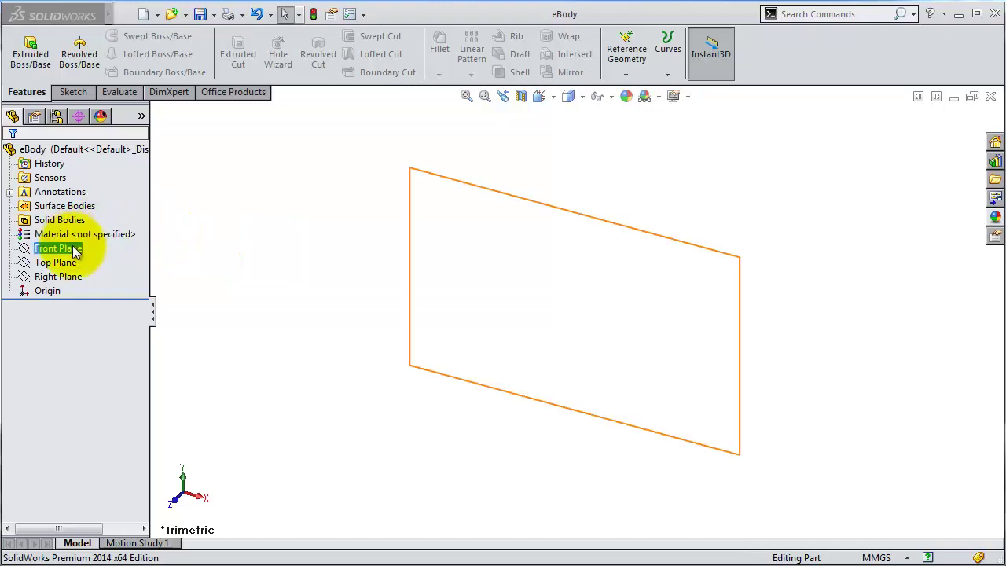
Sketch a centre rectangle on the Front Plane anchored at the origin and set it to construction geometry.
click(58, 248)
click(79, 224)
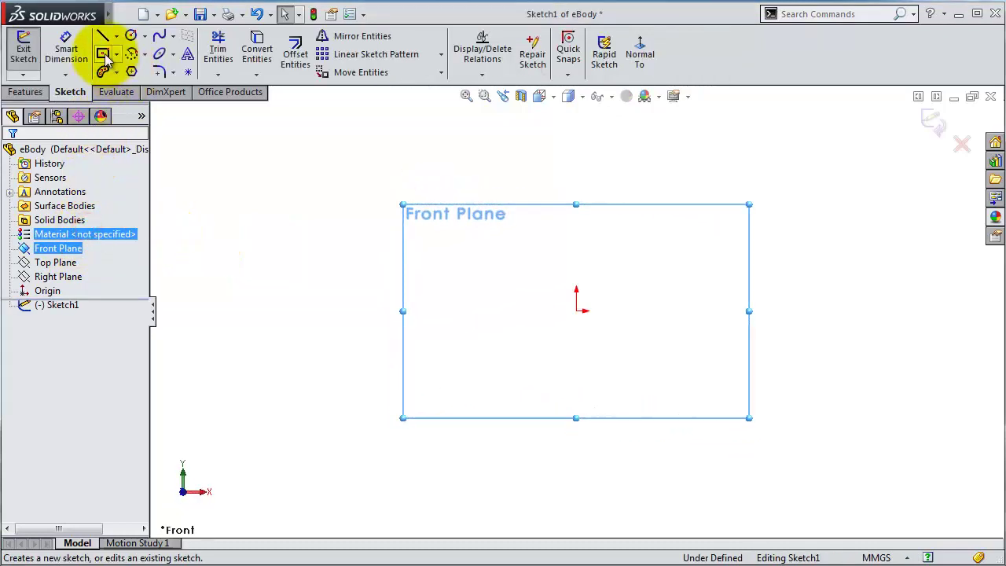
click(107, 57)
click(575, 310)
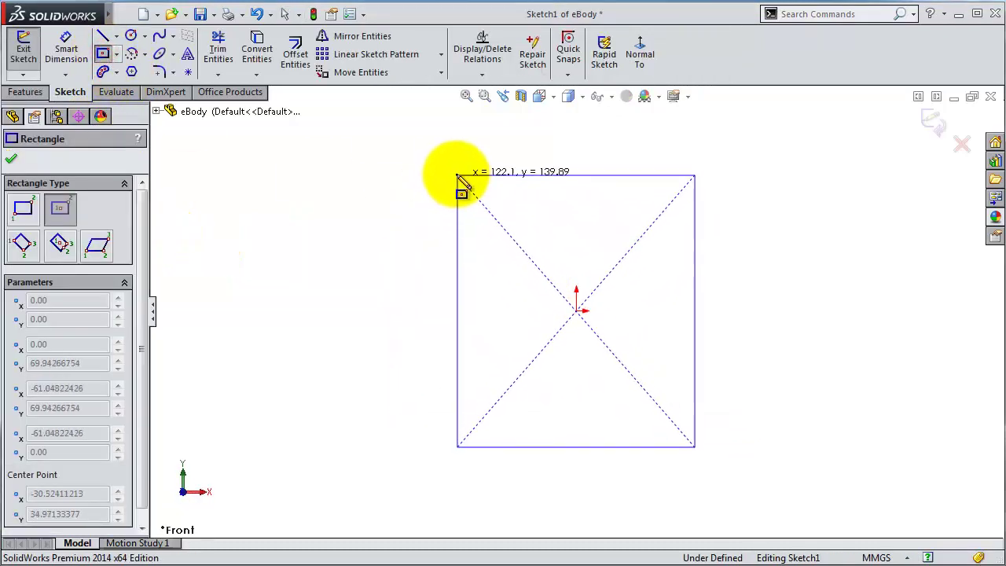
click(448, 171)
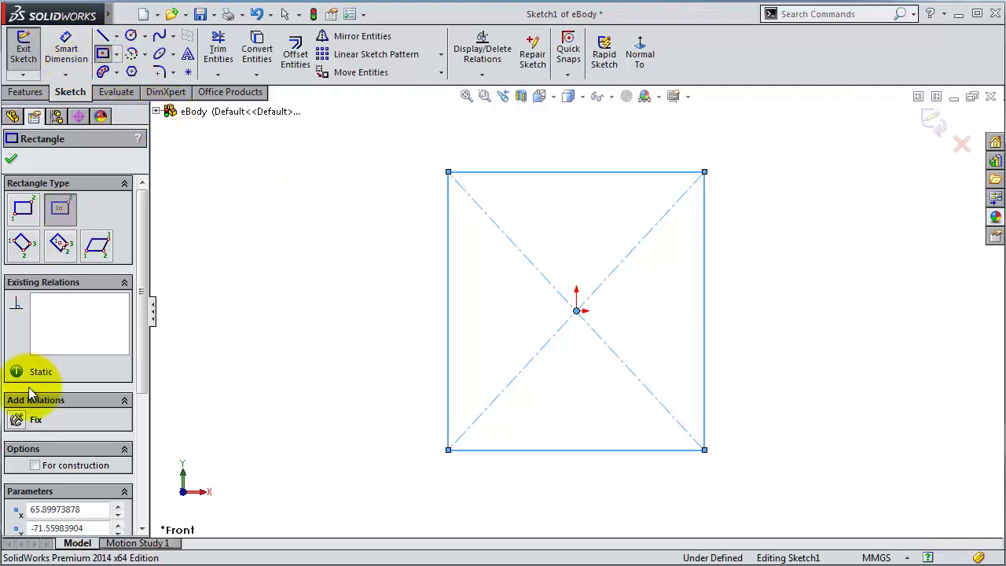
click(35, 465)
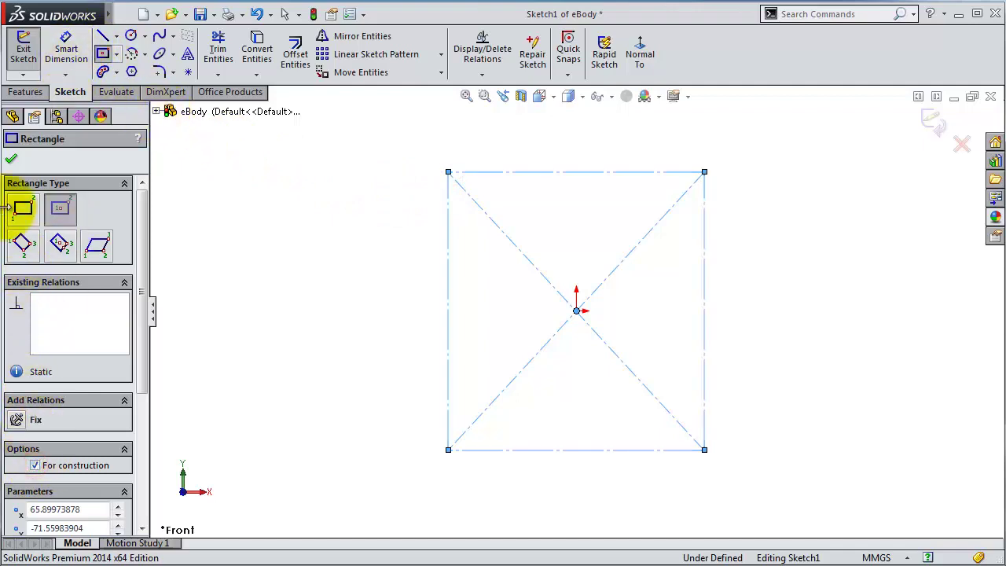
click(11, 162)
Draw a vertical centreline from the top edge midpoint to the bottom edge midpoint.
click(116, 37)
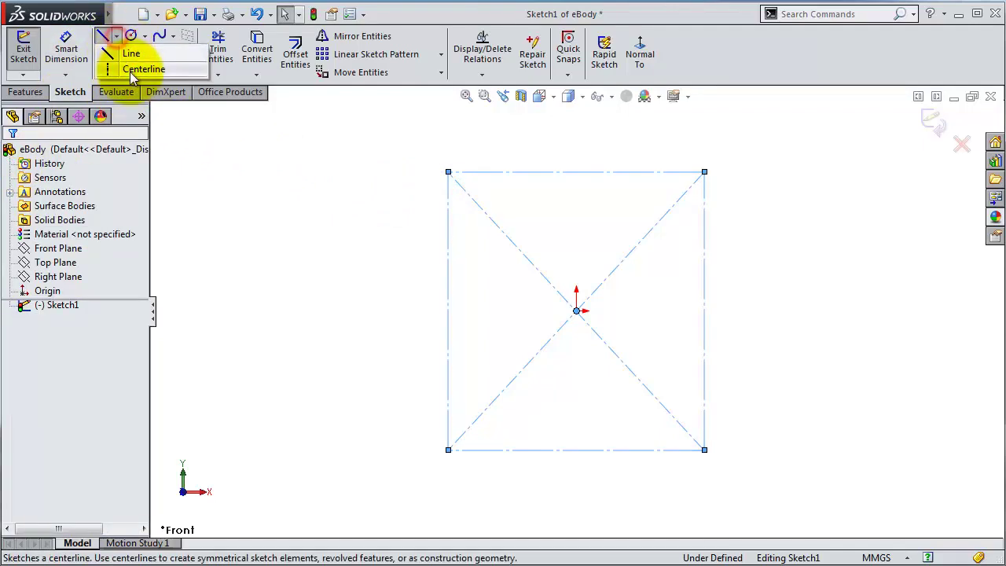
click(134, 70)
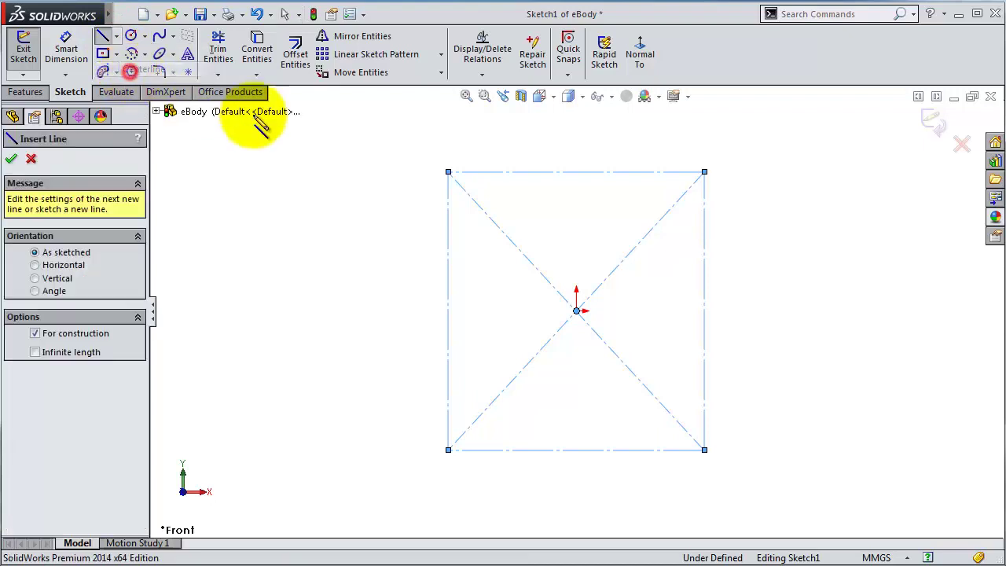
click(576, 172)
click(576, 449)
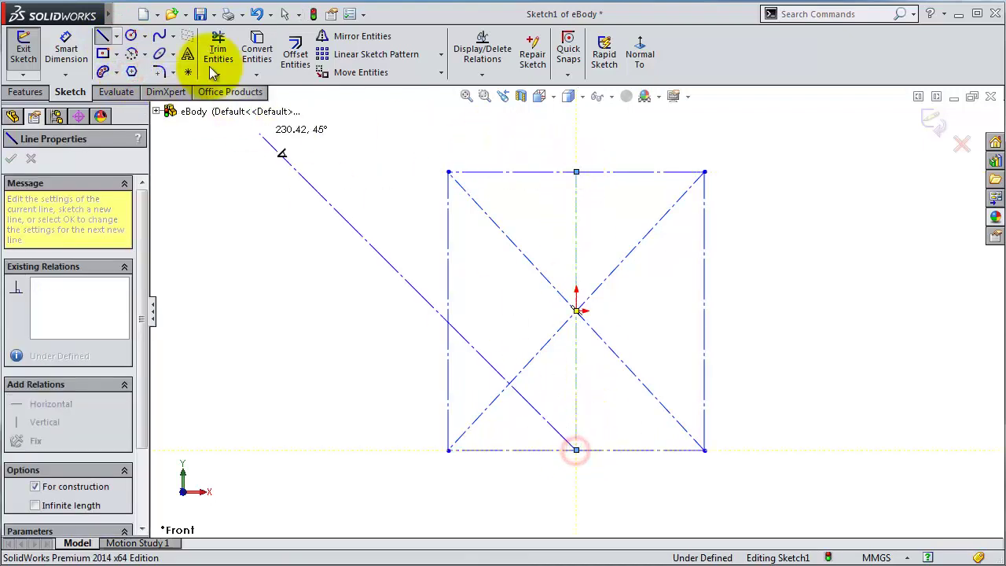
click(102, 36)
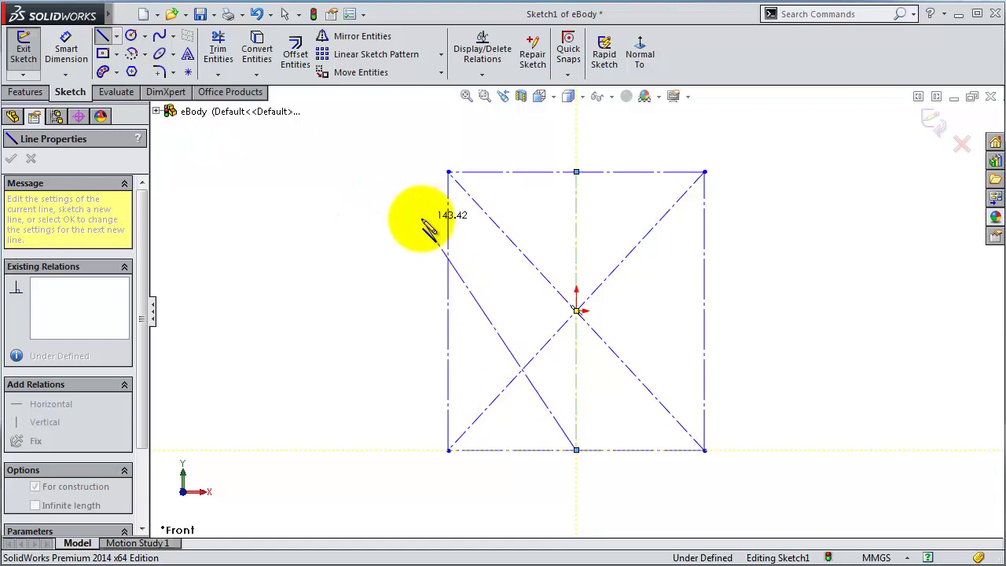
key(Escape)
Draw two horizontal centrelines across the rectangle's upper half, from left edge to right edge.
click(116, 37)
click(146, 66)
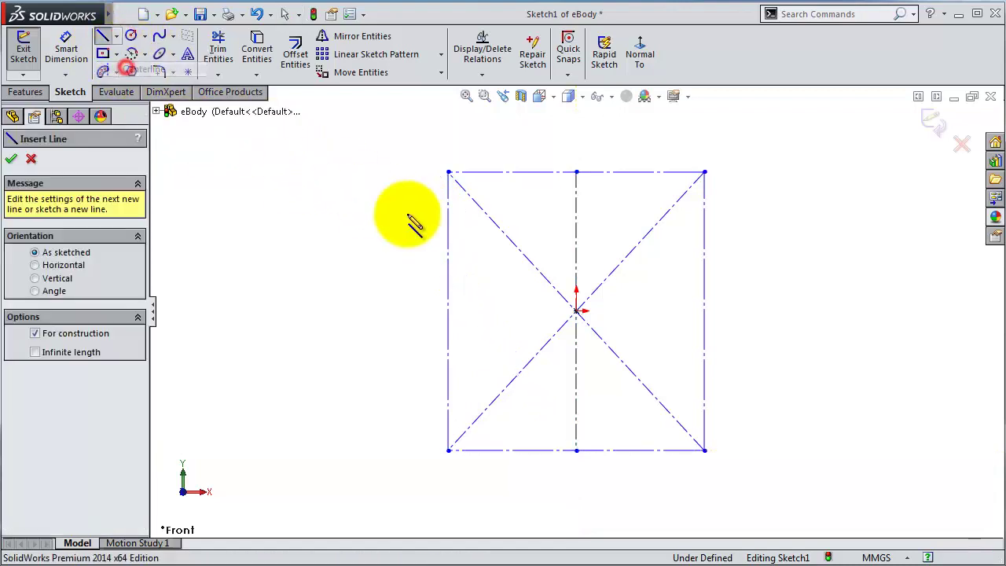
click(448, 235)
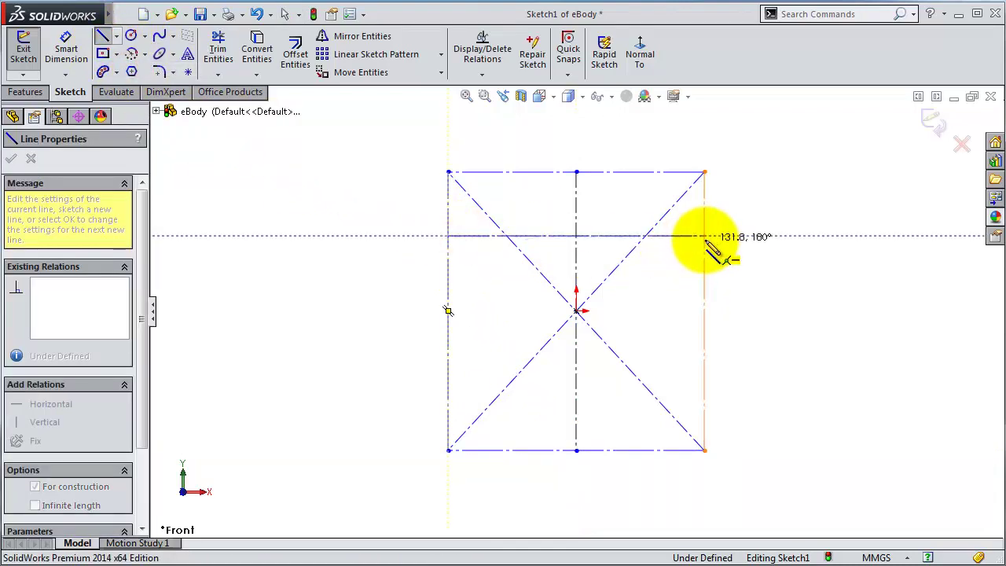
click(704, 236)
right_click(738, 242)
click(748, 250)
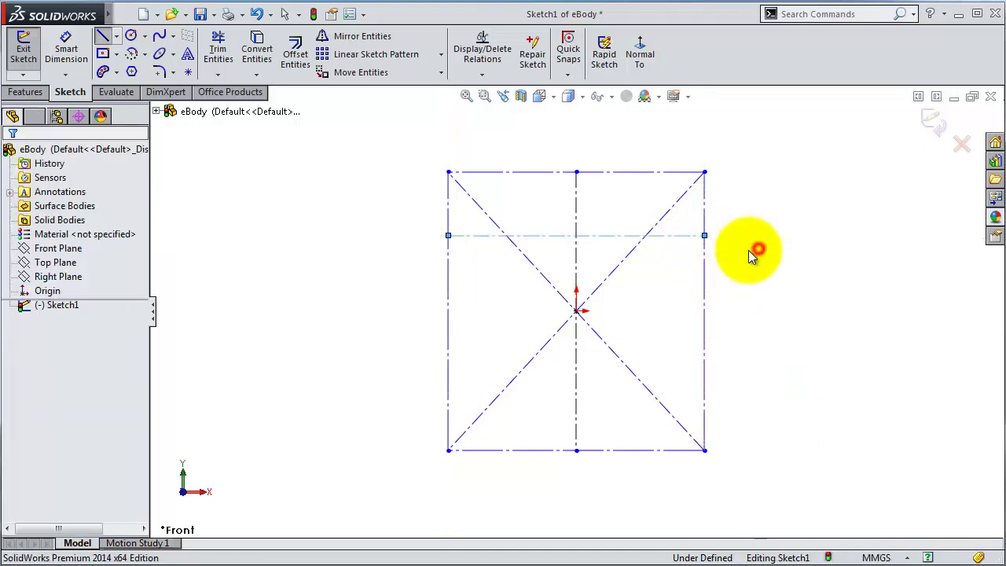
click(116, 36)
click(135, 67)
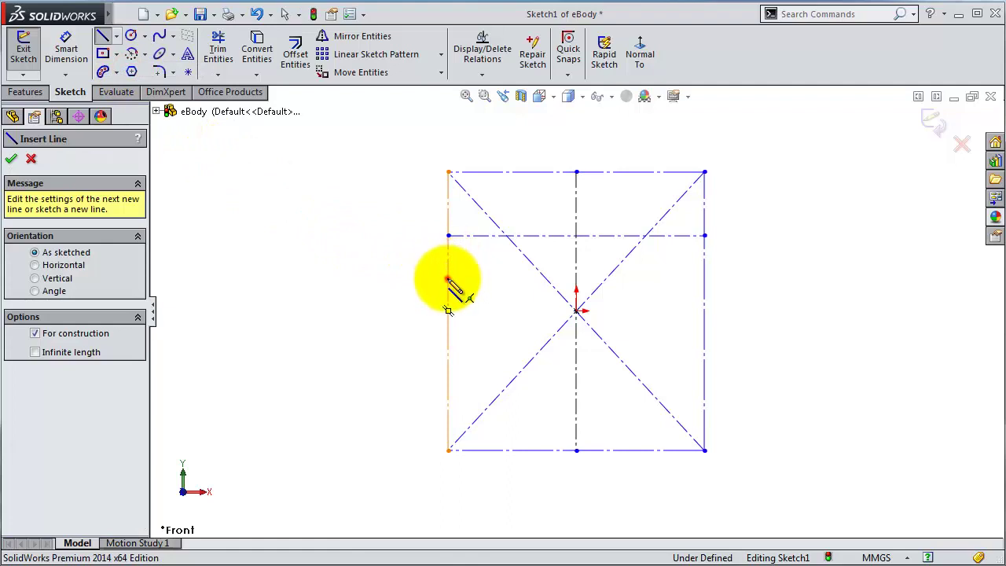
click(447, 279)
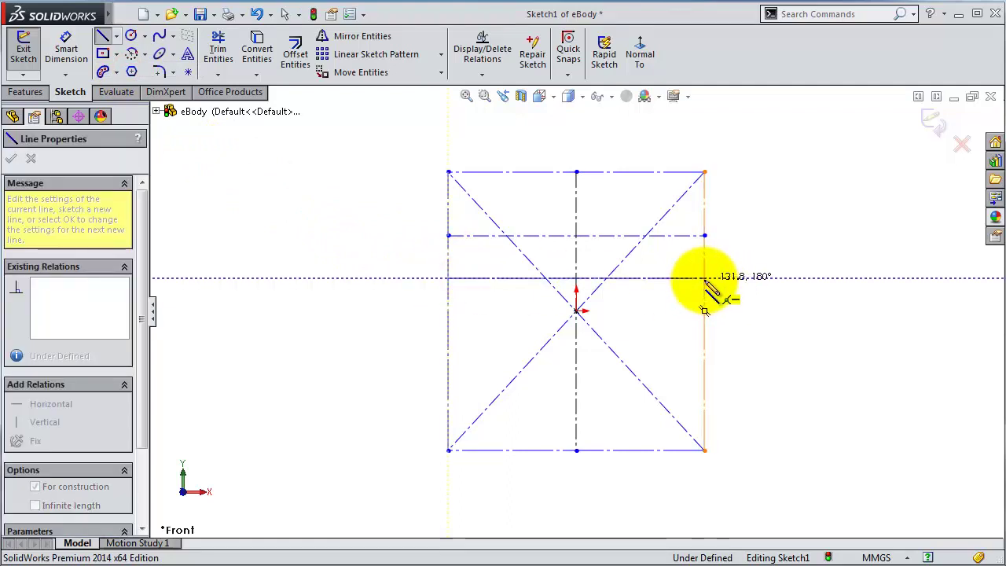
double_click(705, 279)
Dimension the rectangle 325 wide along the bottom edge and 440 tall along the left edge.
click(68, 48)
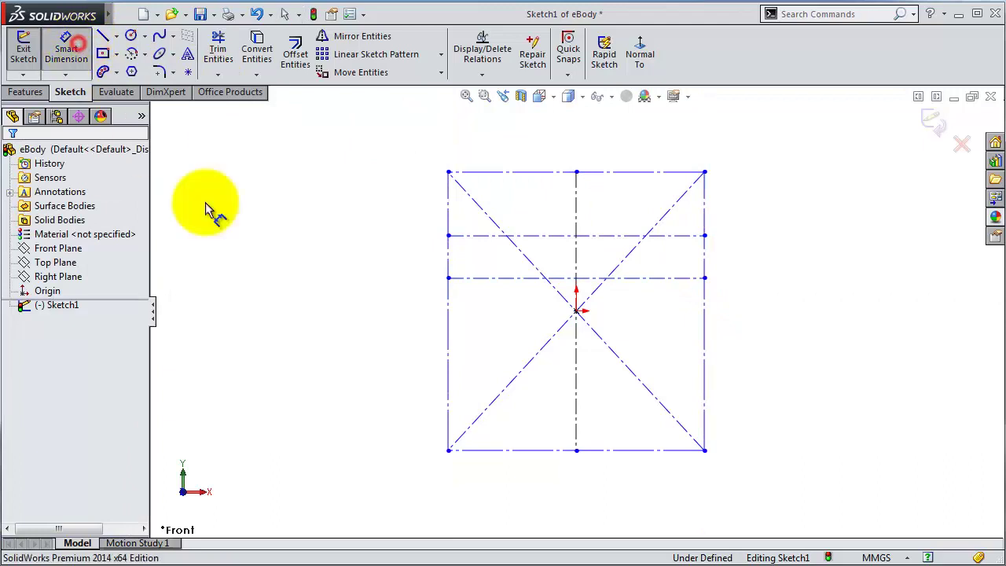
click(517, 450)
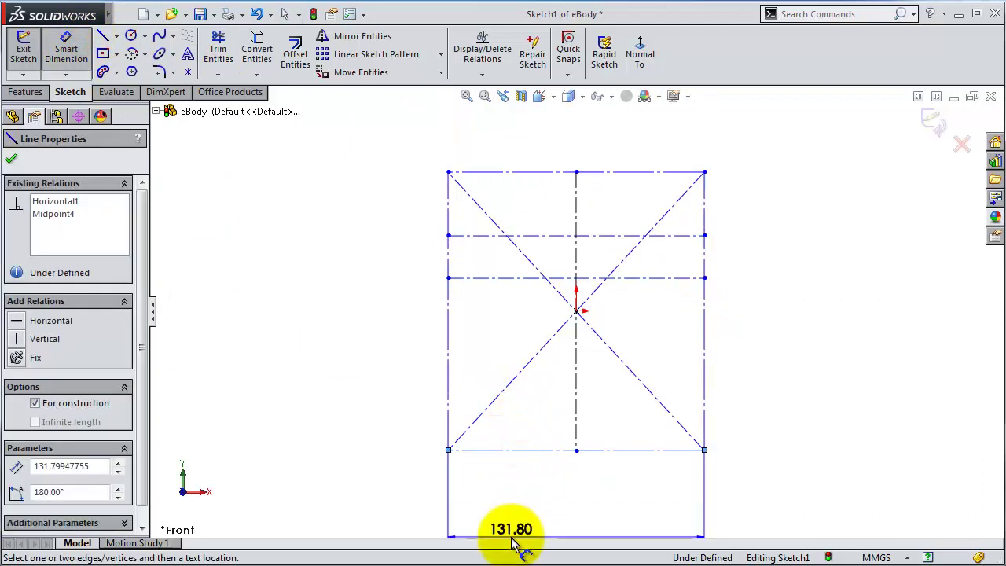
click(518, 503)
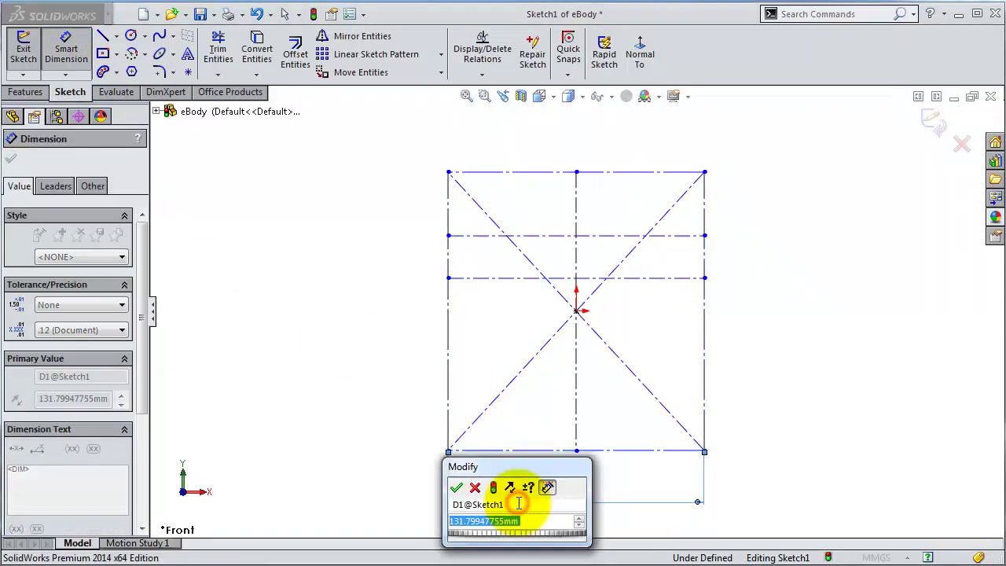
text(325)
key(Return)
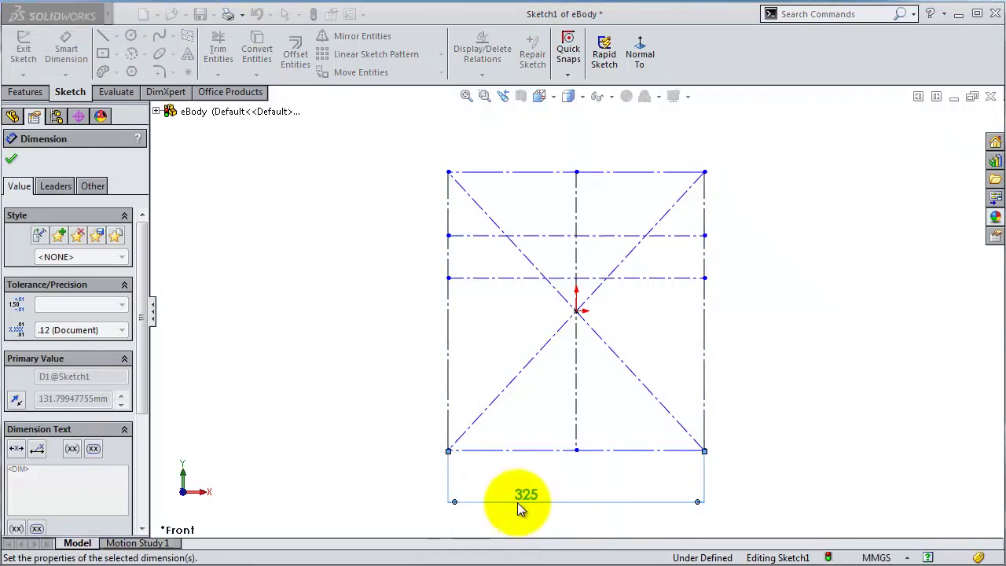
click(447, 397)
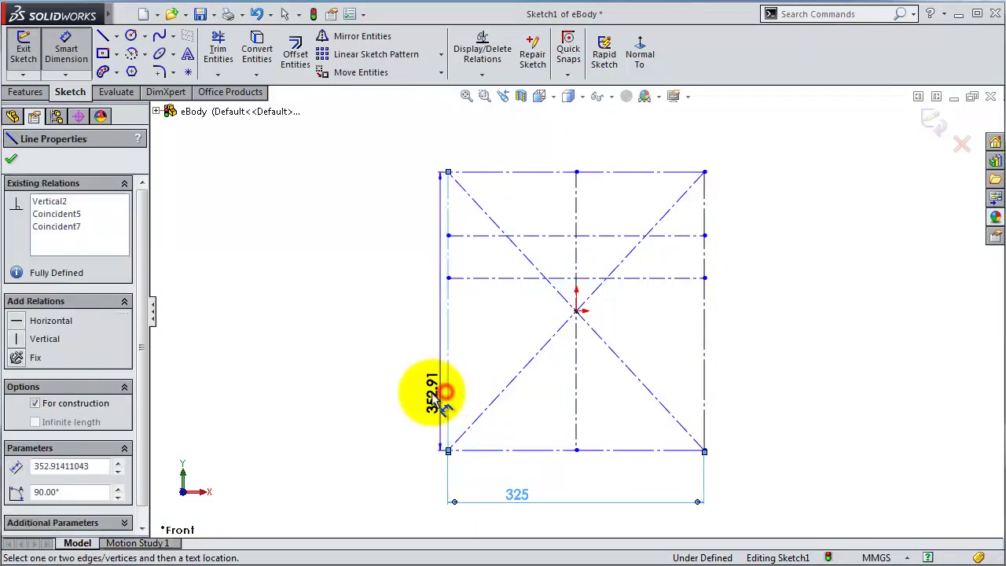
click(416, 396)
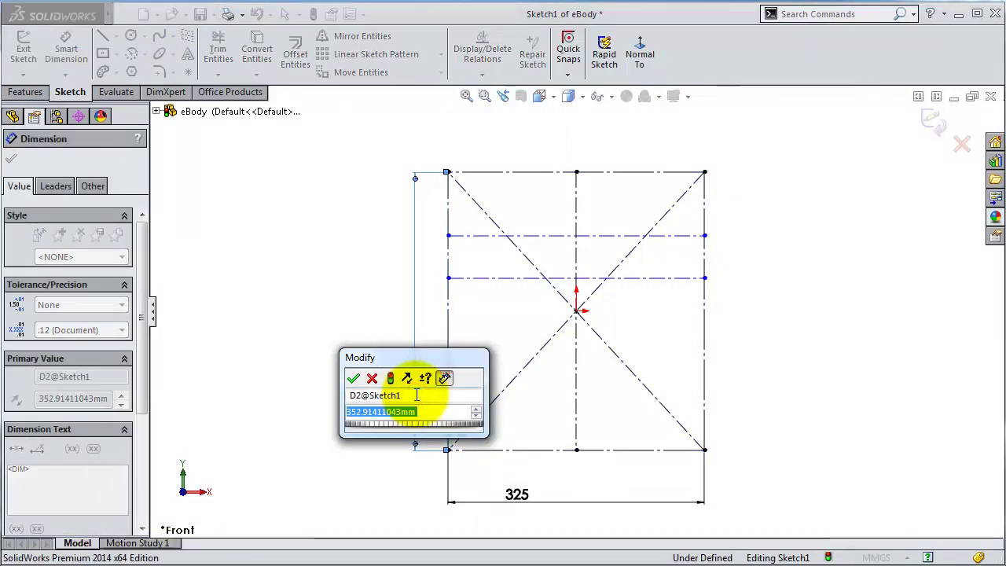
text(440)
key(Return)
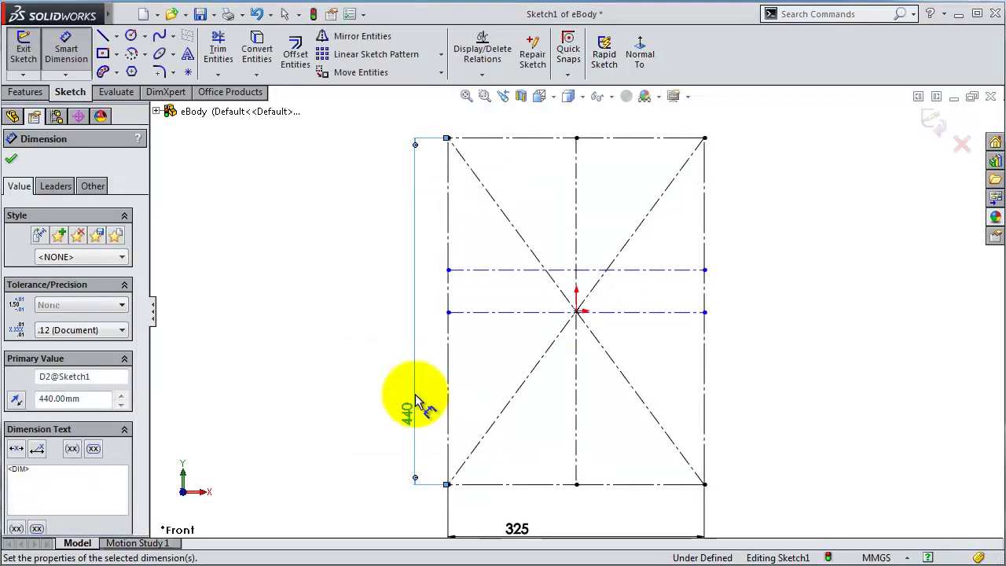
Dimension the horizontal centrelines 70 and 155 below the rectangle's top edge.
scroll(499, 302, up, 3)
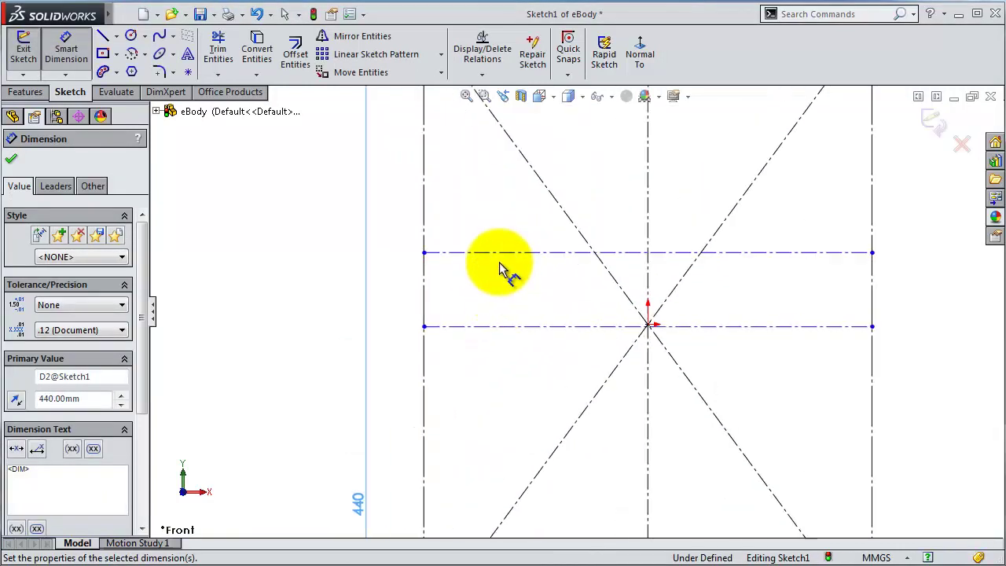
scroll(581, 265, down, 1)
scroll(747, 267, down, 2)
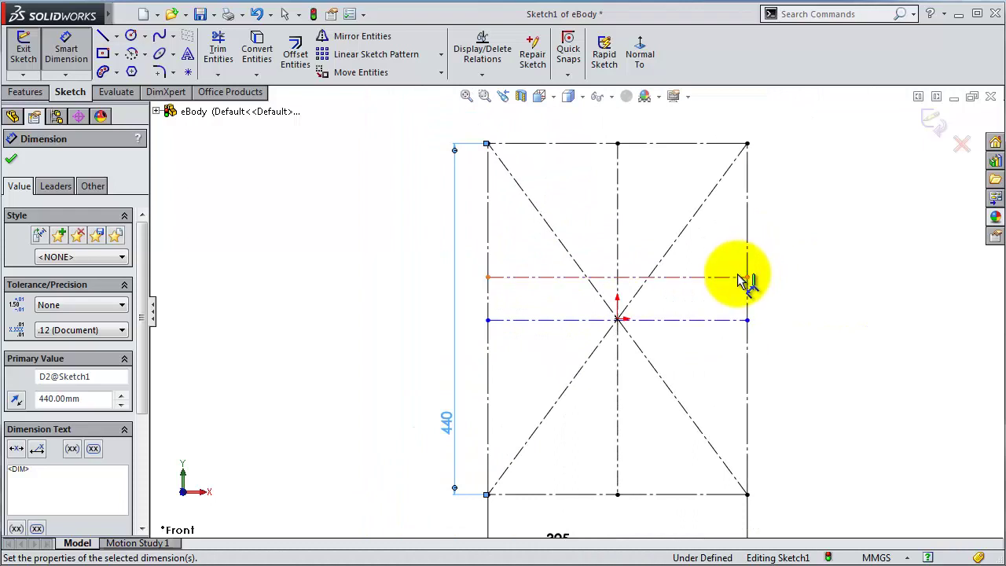
click(735, 277)
click(698, 144)
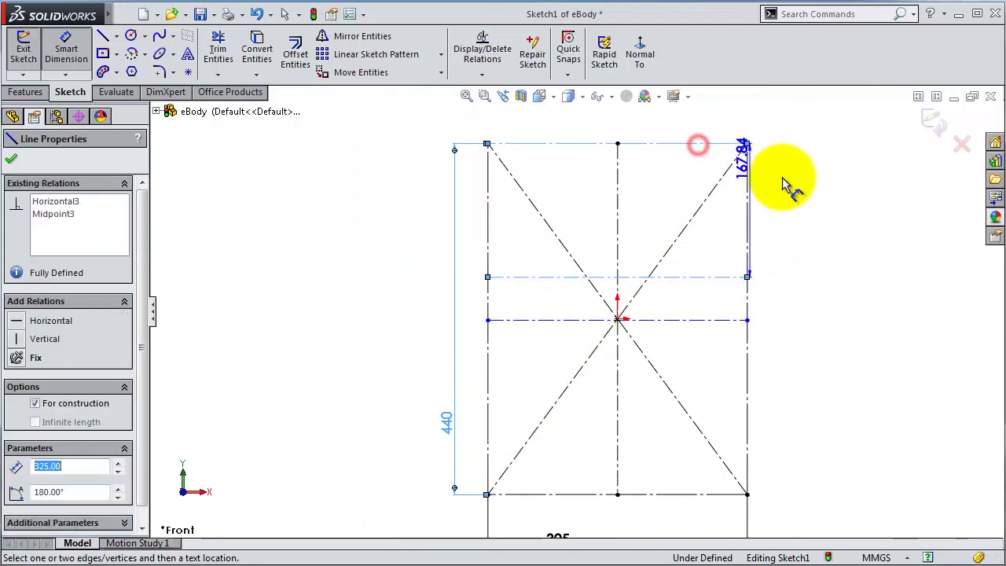
click(813, 187)
text(0)
key(Return)
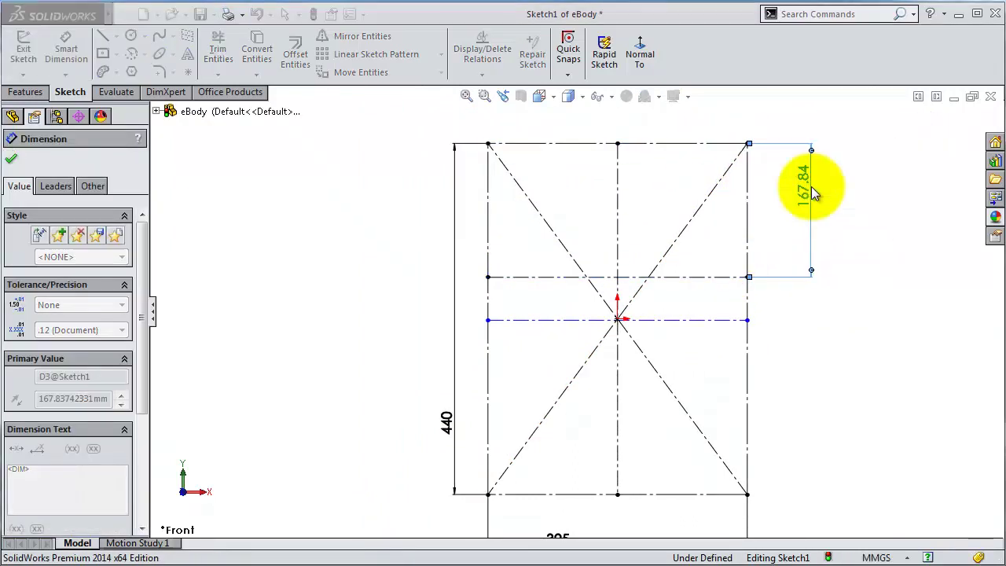
click(728, 321)
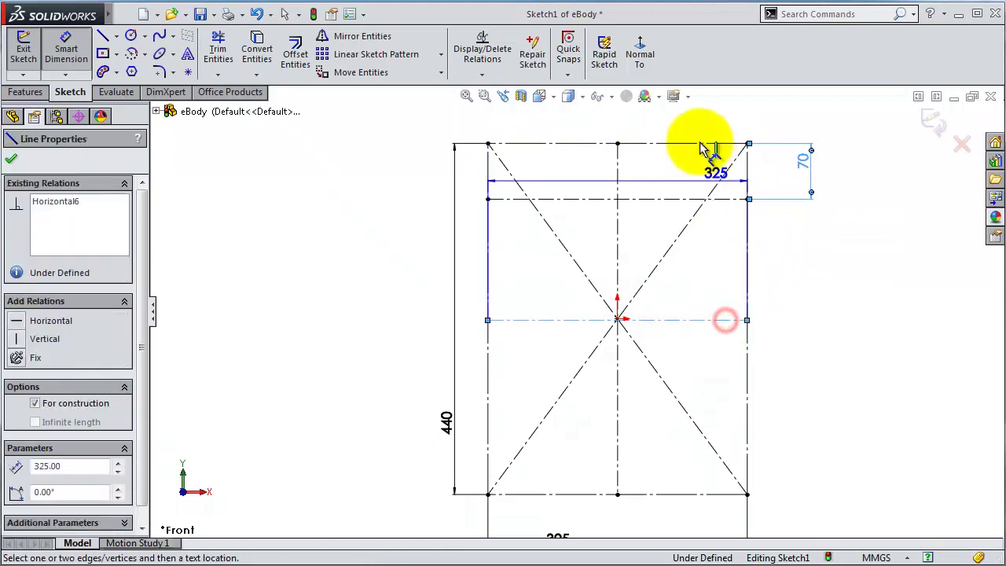
click(749, 144)
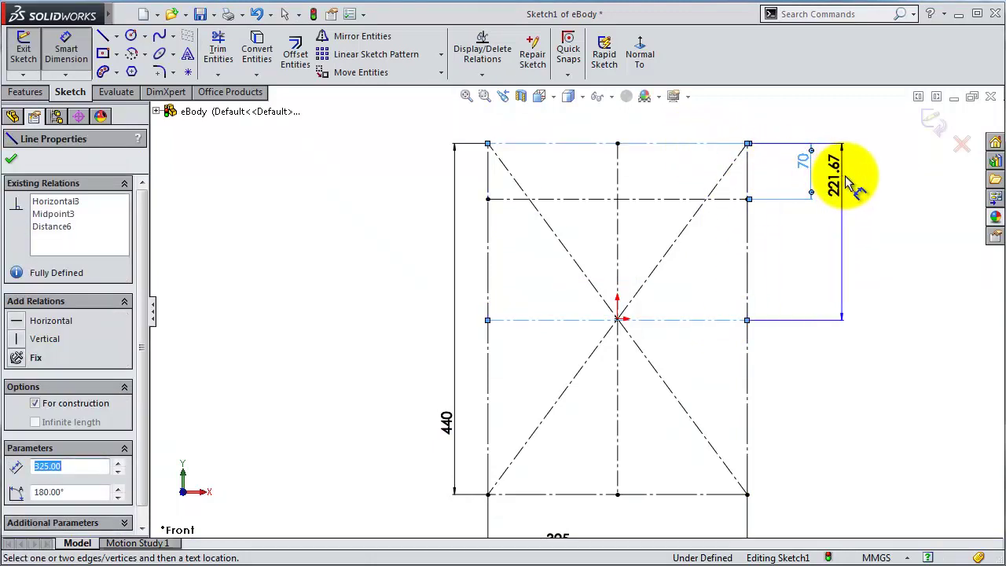
click(856, 183)
text(155)
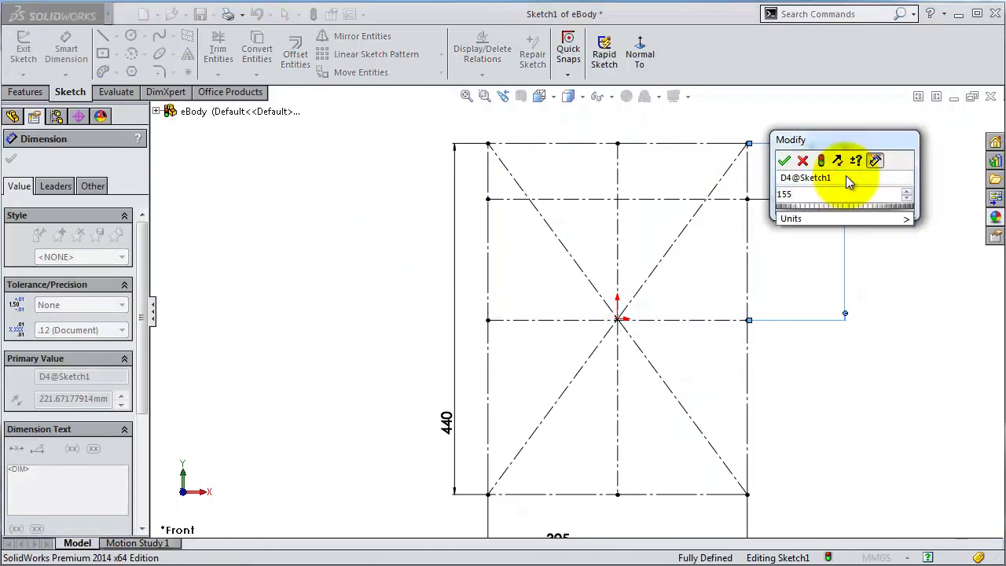
key(Return)
click(330, 205)
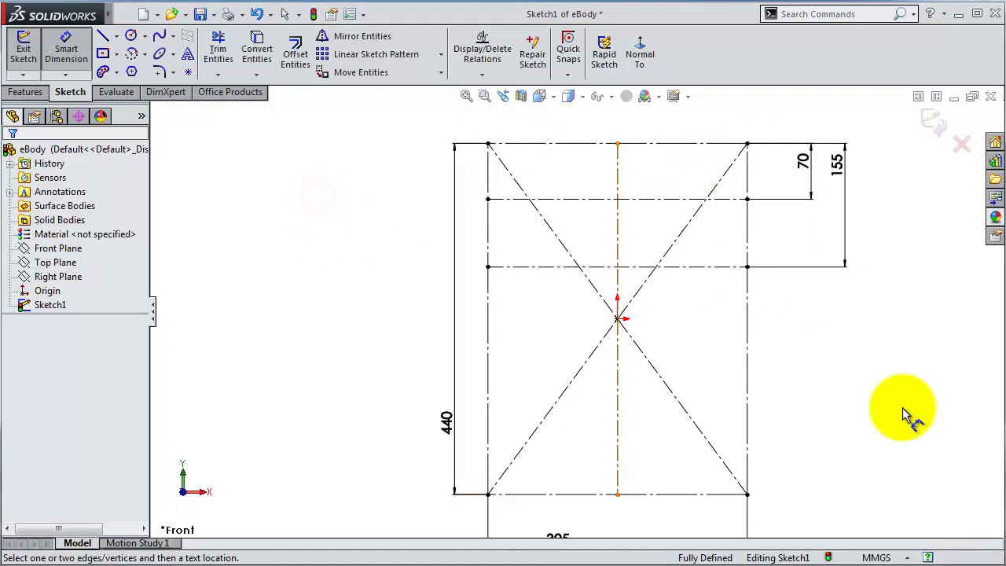
scroll(652, 169, down, 2)
scroll(662, 192, down, 2)
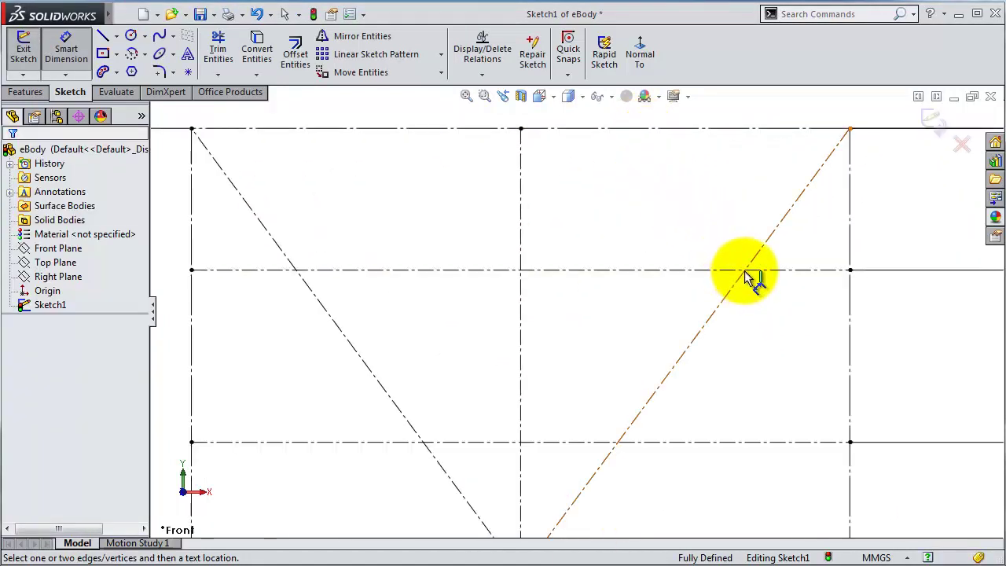
click(187, 73)
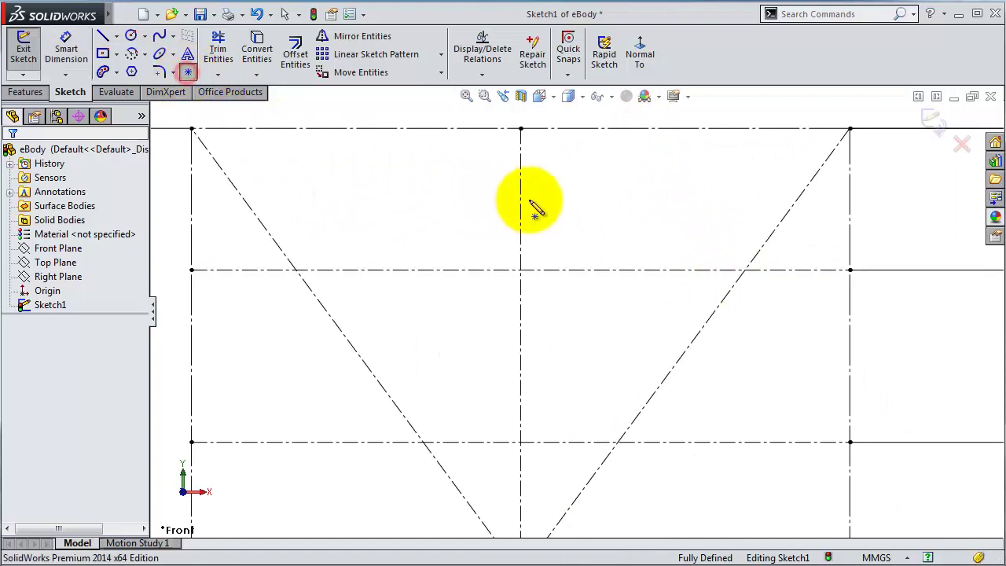
click(745, 271)
key(Escape)
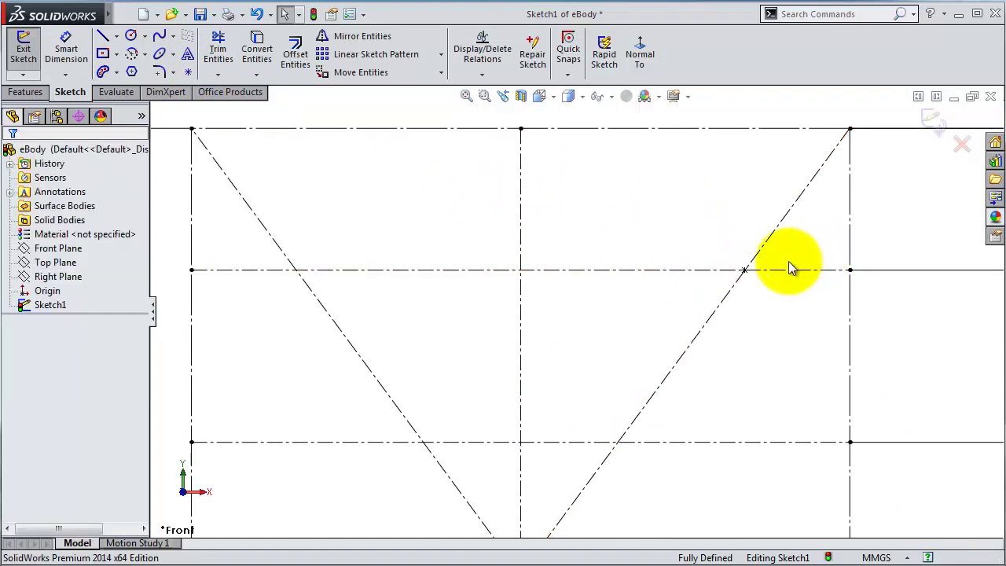
scroll(750, 341, up, 3)
scroll(701, 360, up, 1)
scroll(635, 424, up, 2)
scroll(634, 421, down, 2)
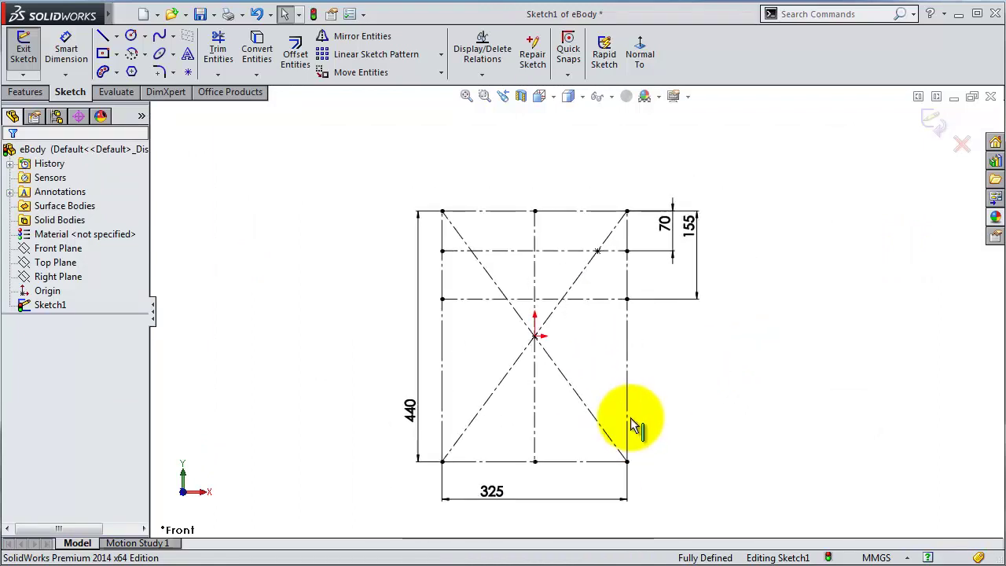
scroll(574, 432, down, 1)
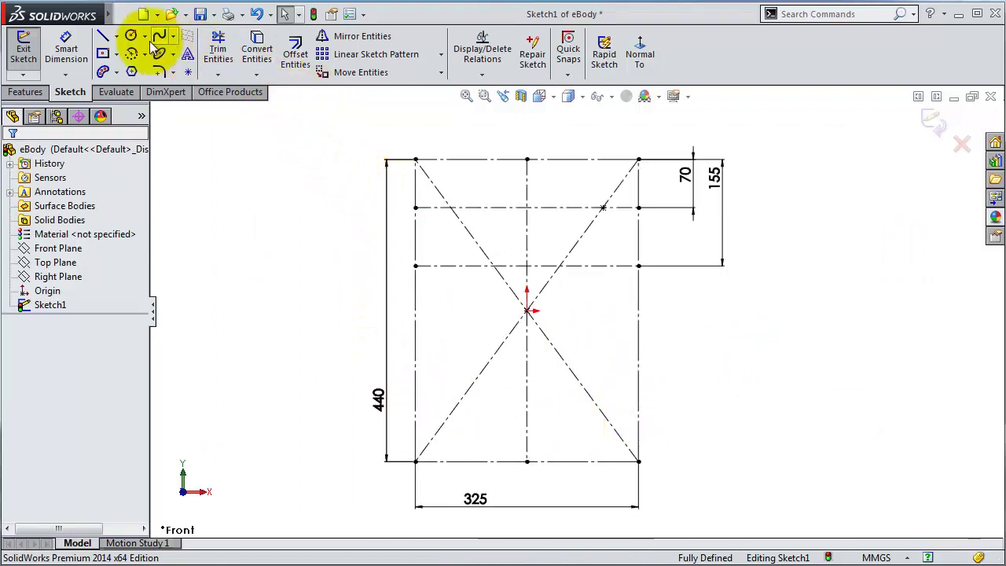
Draw a horizontal line on the top construction line with a vertical drop, centred on the centreline by a Midpoint relation.
click(102, 36)
scroll(549, 139, down, 4)
scroll(517, 172, down, 1)
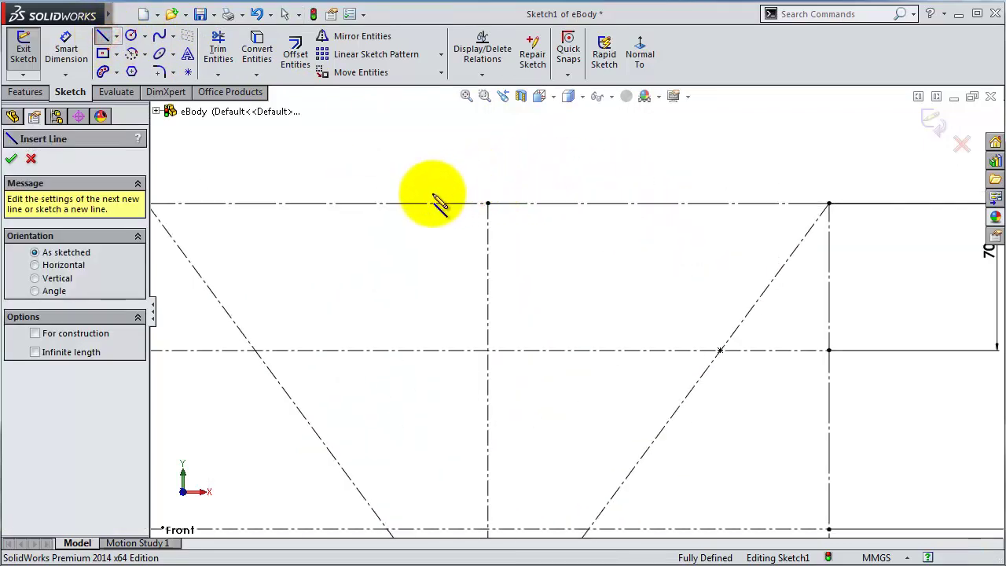
click(405, 204)
click(565, 203)
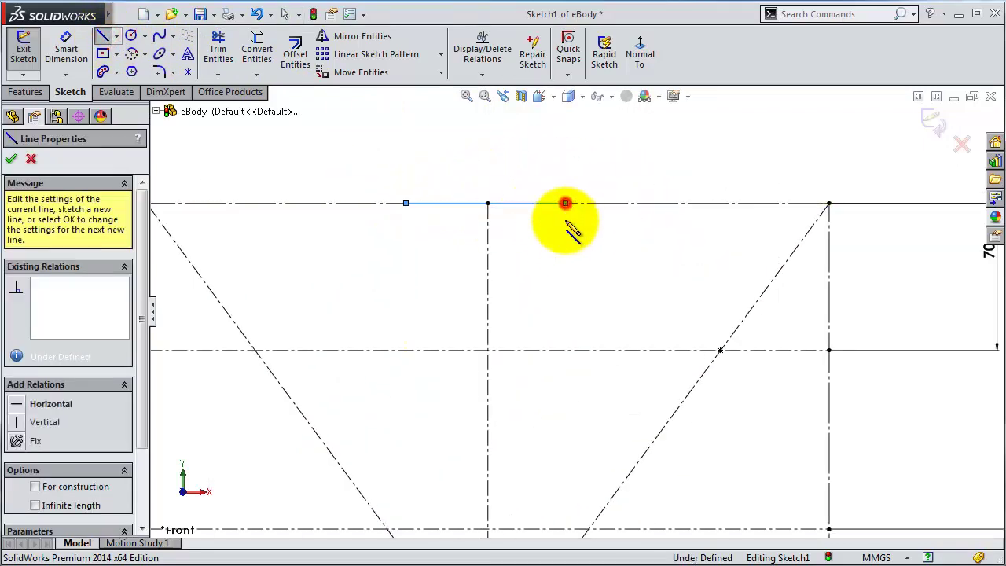
click(565, 262)
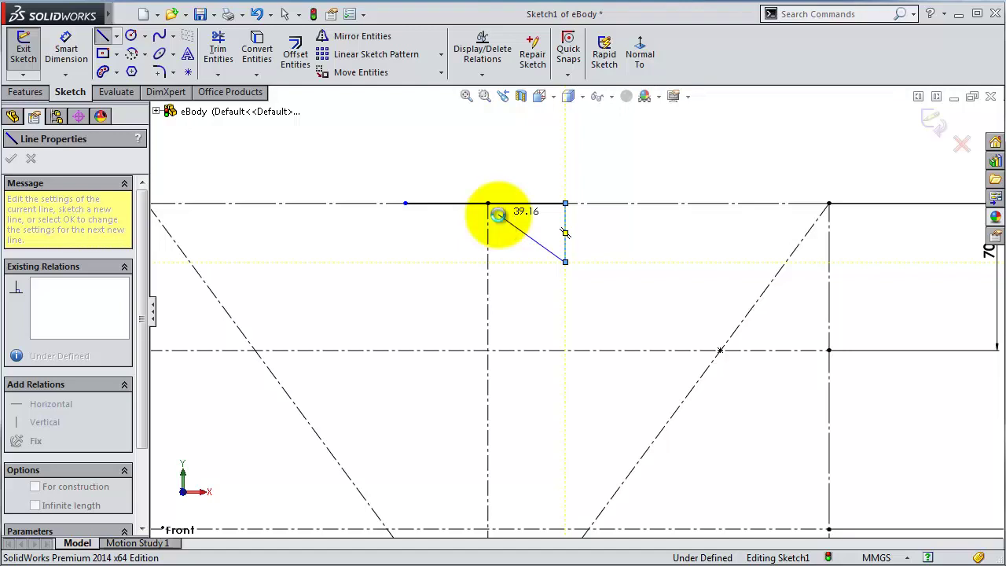
key(Escape)
click(488, 204)
ctrl+click(514, 205)
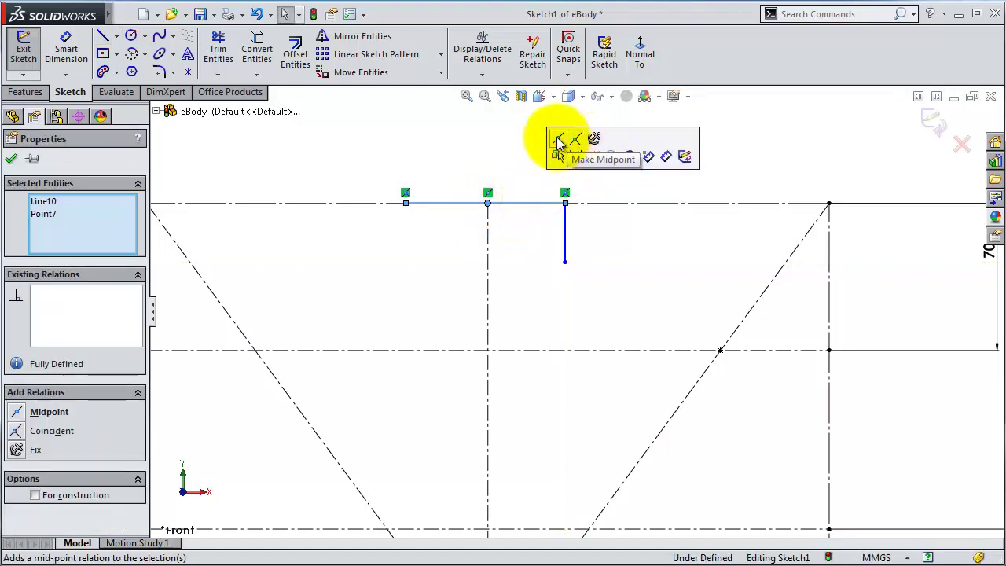
click(557, 140)
Dimension the horizontal line 57 mm and the vertical line 40 mm.
click(66, 44)
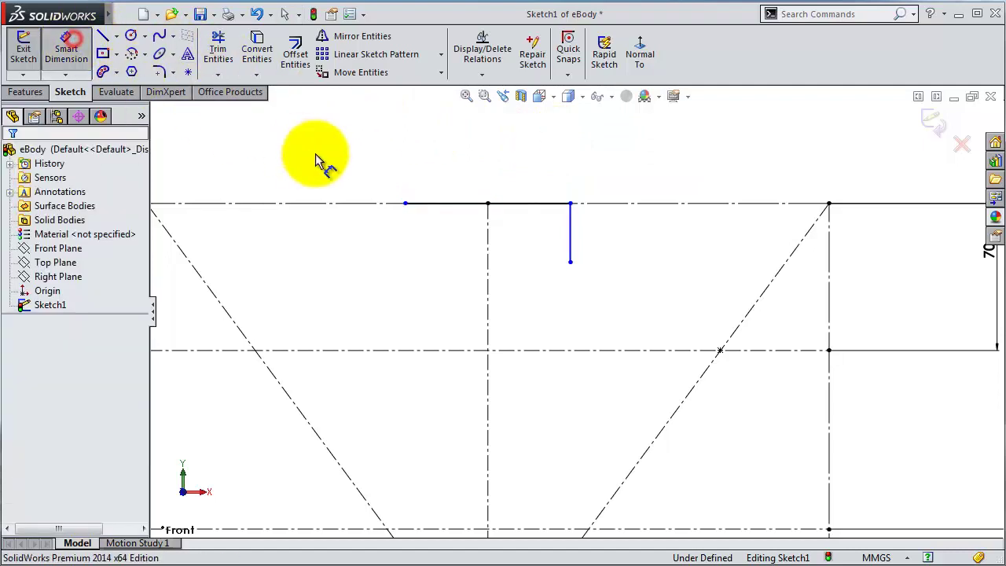
click(425, 205)
click(427, 187)
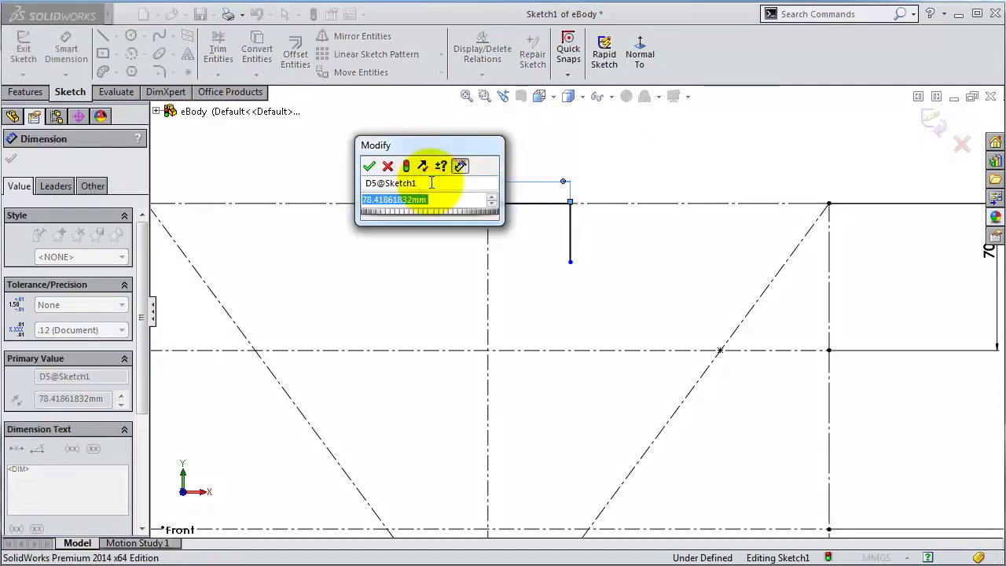
text(57)
key(Return)
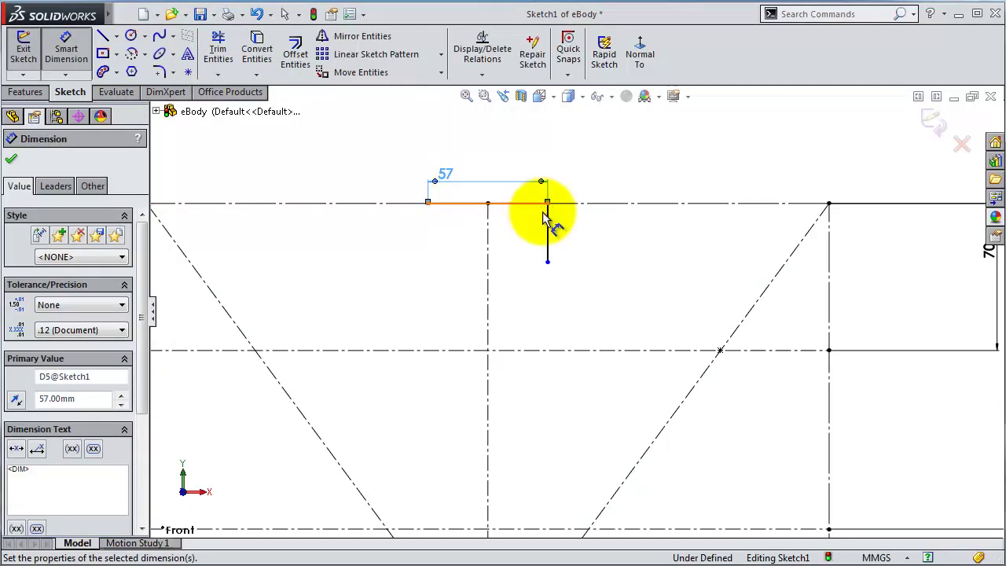
click(557, 224)
click(581, 235)
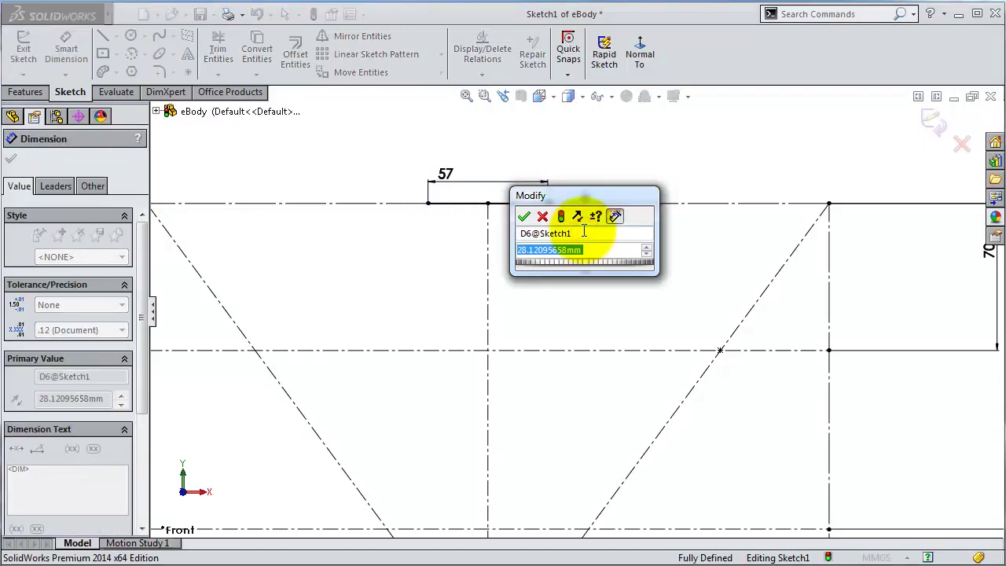
key(Return)
double_click(578, 232)
text(40)
key(Return)
click(603, 143)
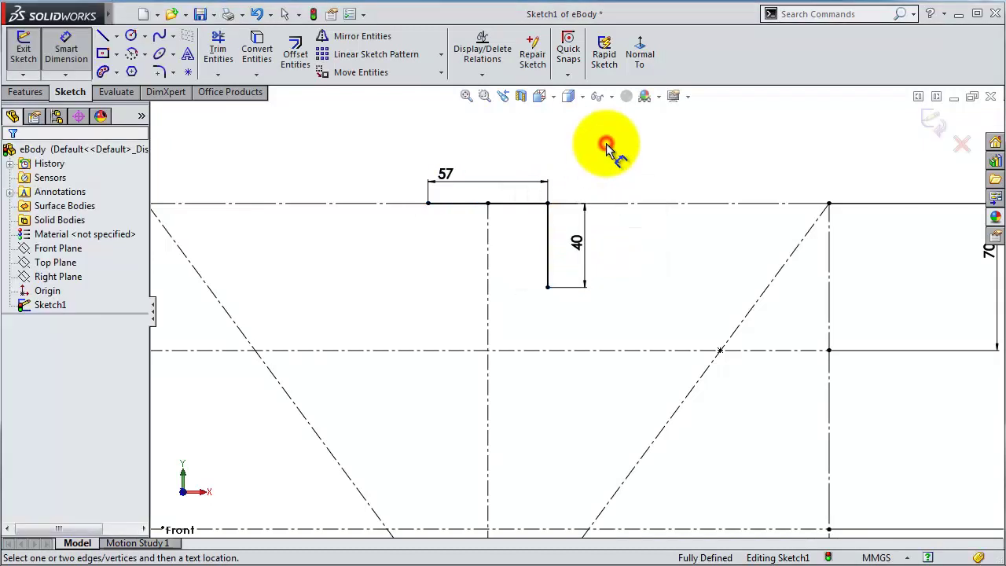
Draw a spline from the 40 mm line's end through a dip and a peak to the diagonal construction line.
click(159, 37)
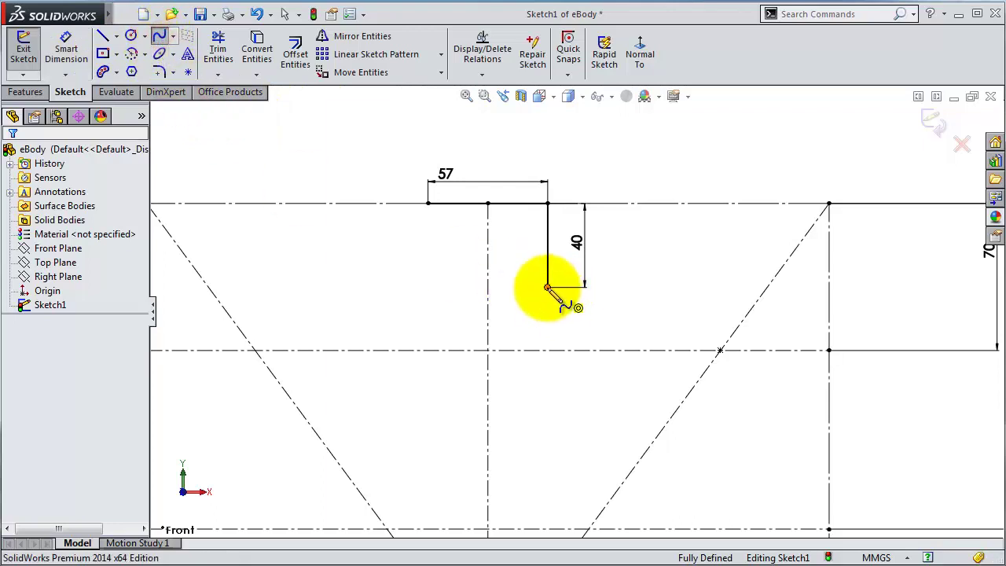
click(547, 288)
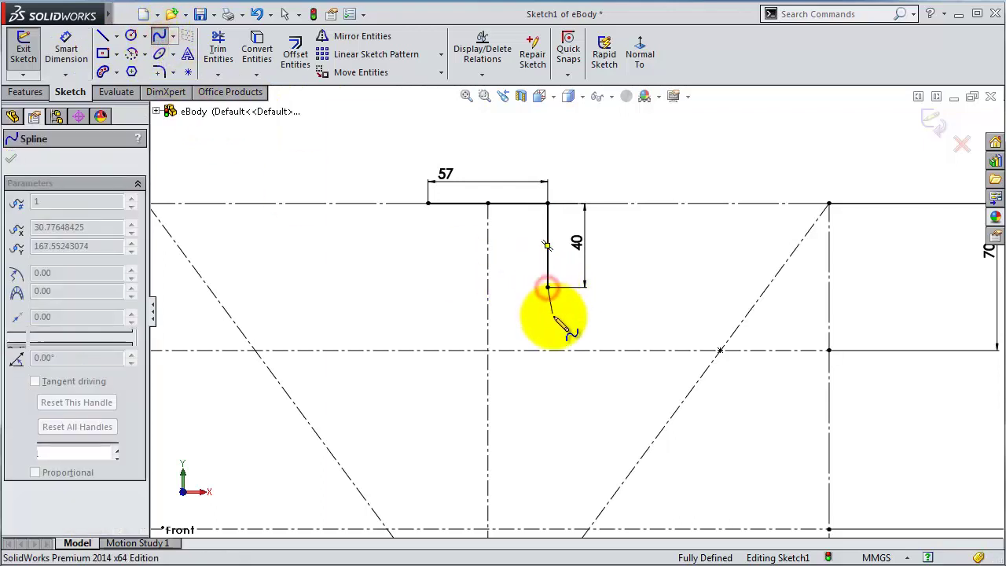
click(633, 351)
click(693, 288)
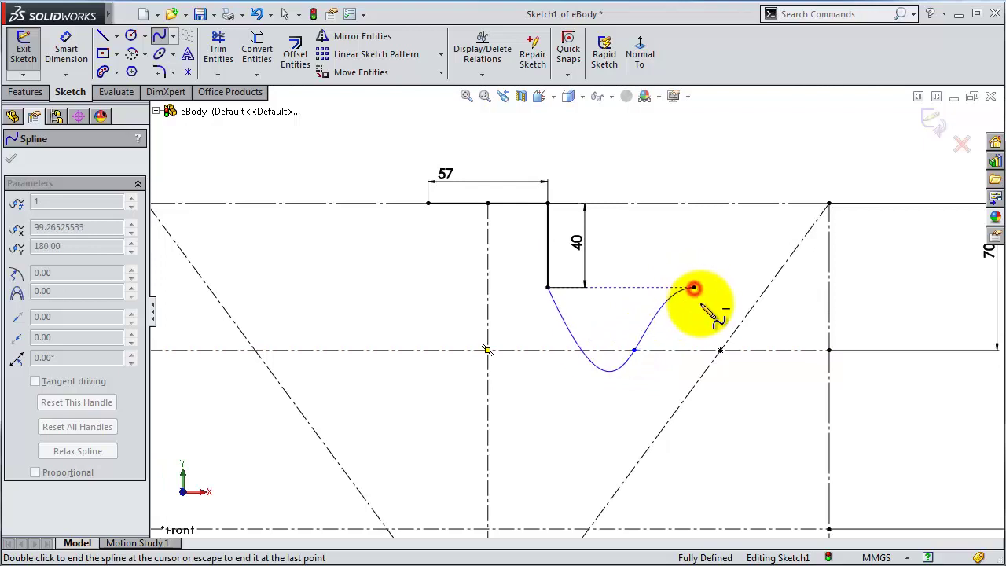
click(719, 349)
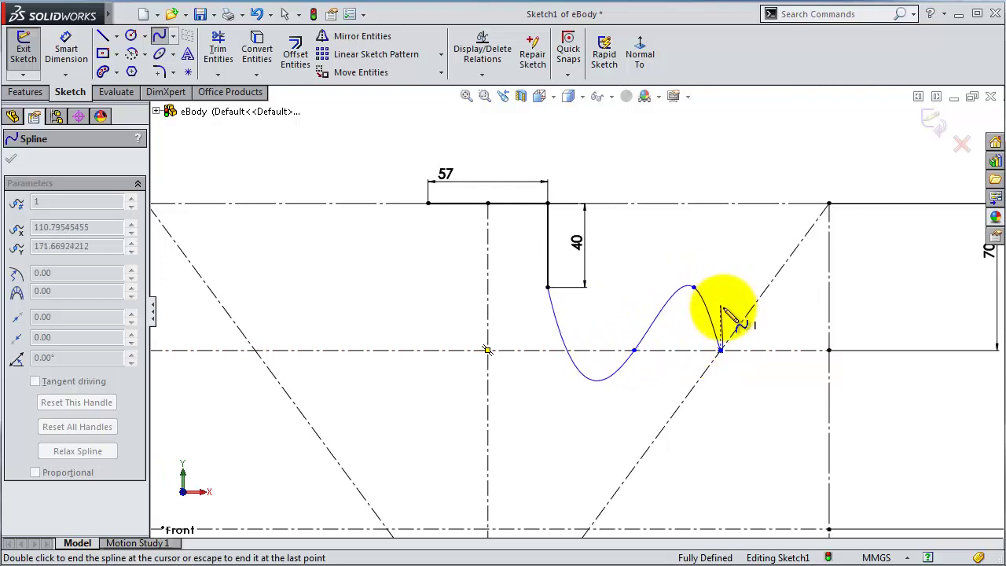
key(Escape)
scroll(717, 328, down, 3)
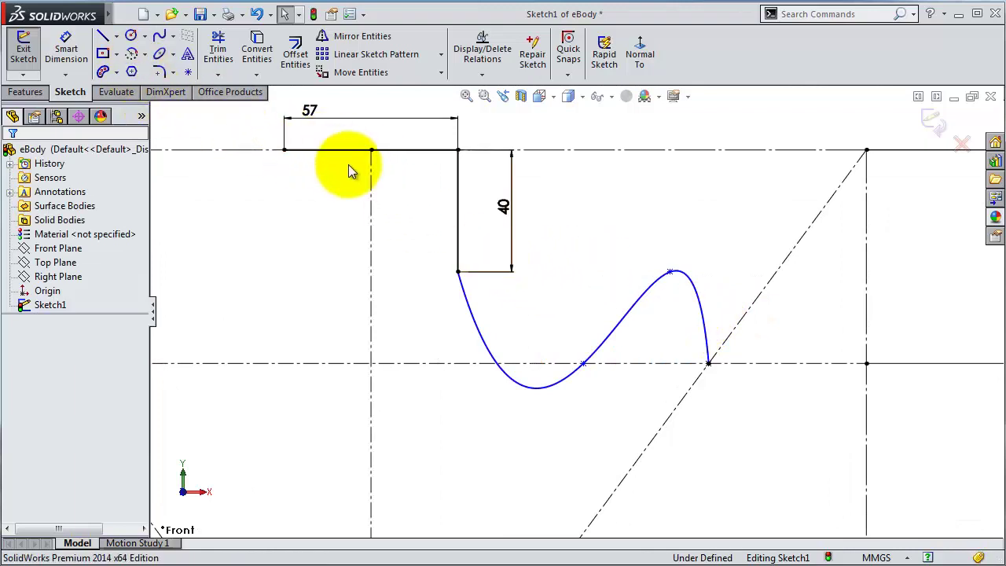
Make the spline tangent to the vertical 40 mm line.
click(458, 215)
ctrl+click(473, 324)
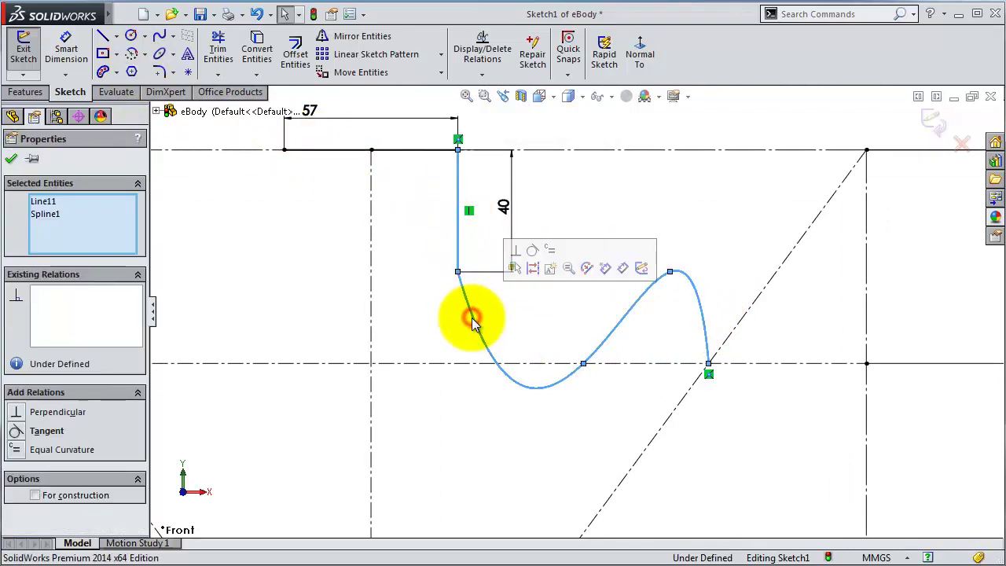
click(533, 258)
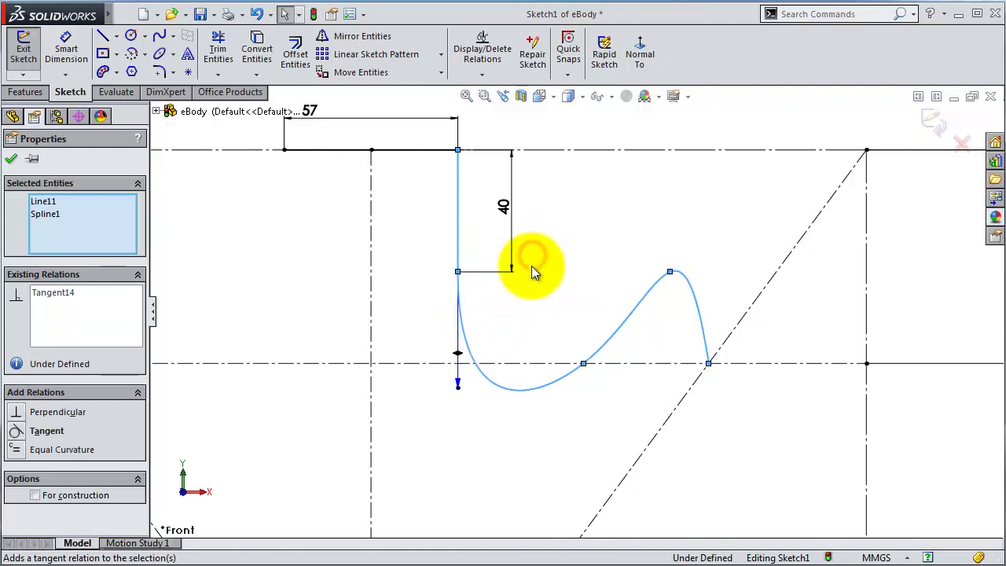
click(546, 292)
Set the spline's tangent horizontal at its dip on the lower construction line.
click(583, 364)
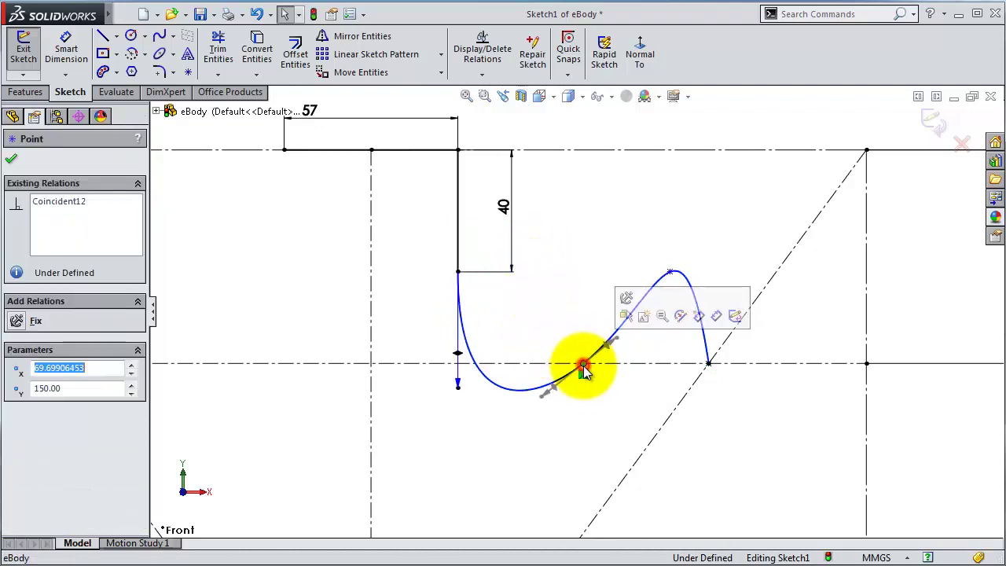
click(555, 390)
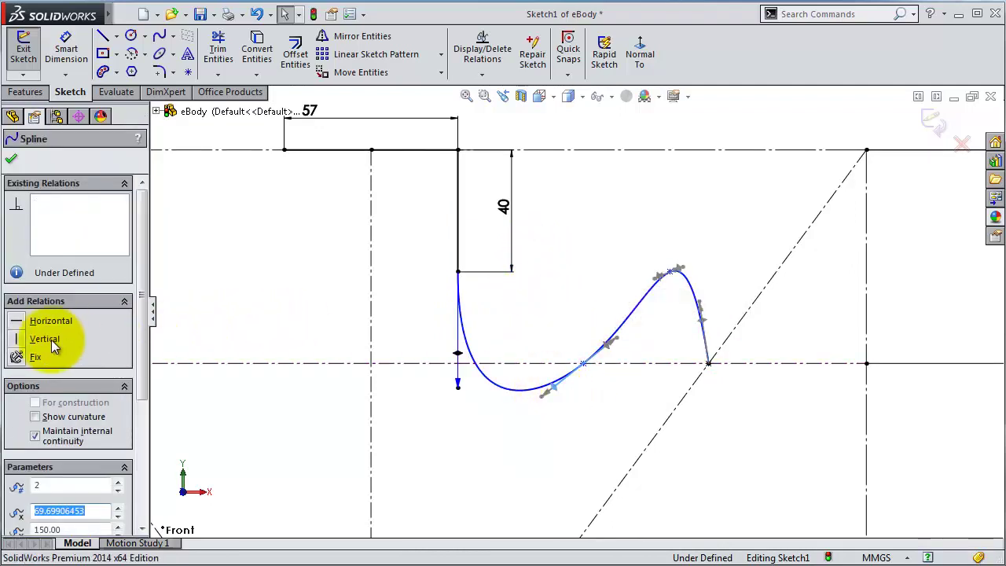
click(17, 321)
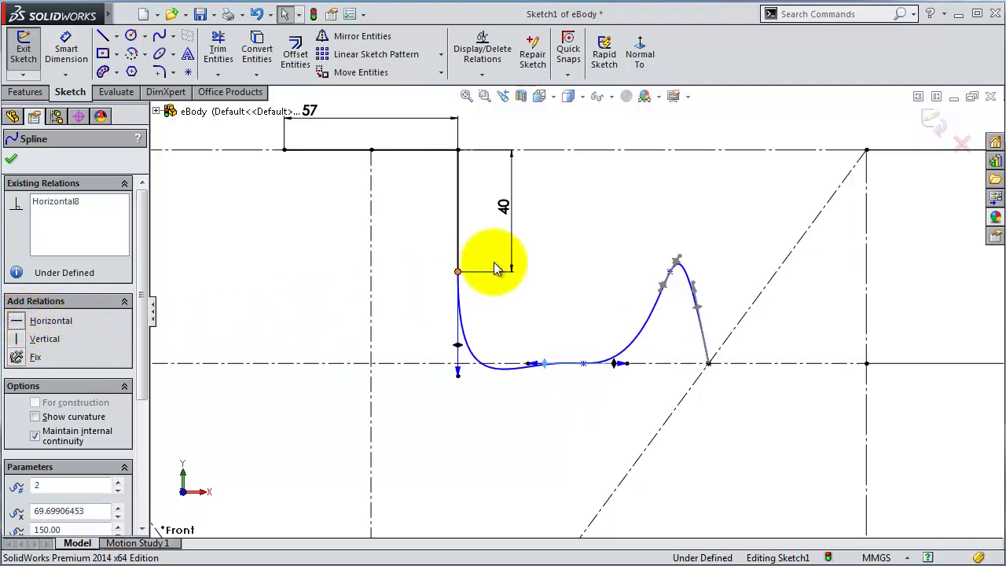
click(582, 234)
scroll(676, 281, up, 3)
Make the spline's peak tangent horizontal and its end tangent vertical.
click(627, 268)
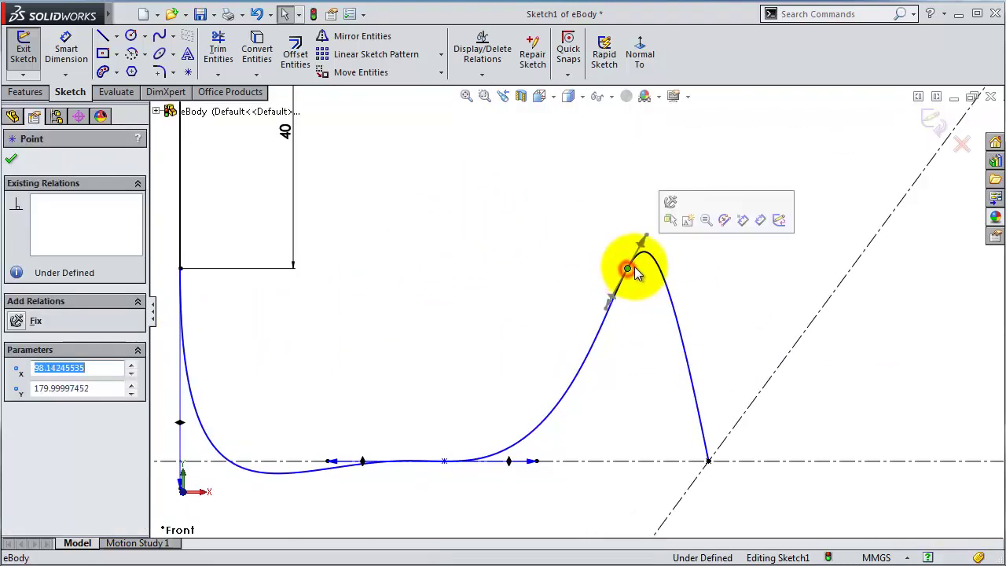
click(642, 249)
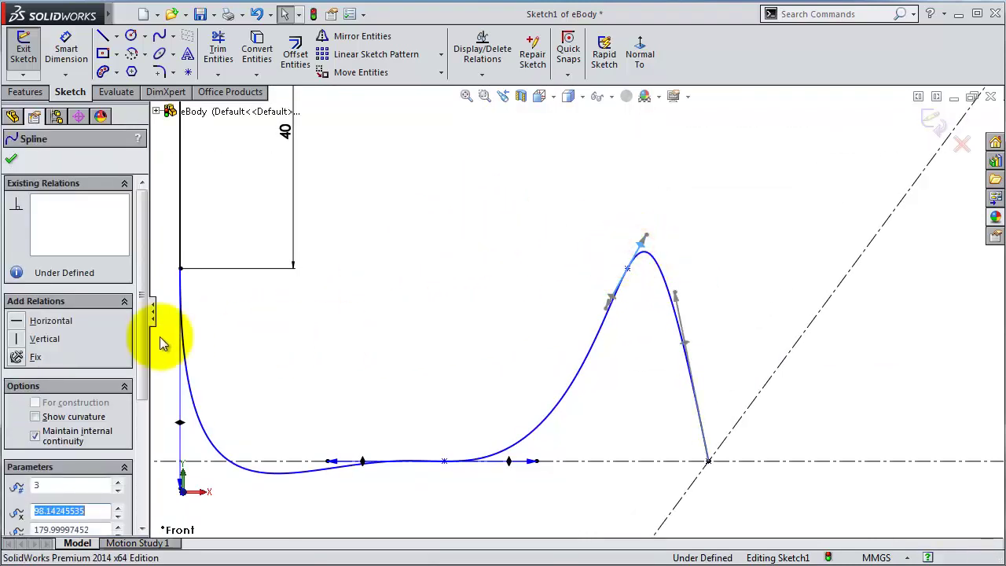
click(58, 323)
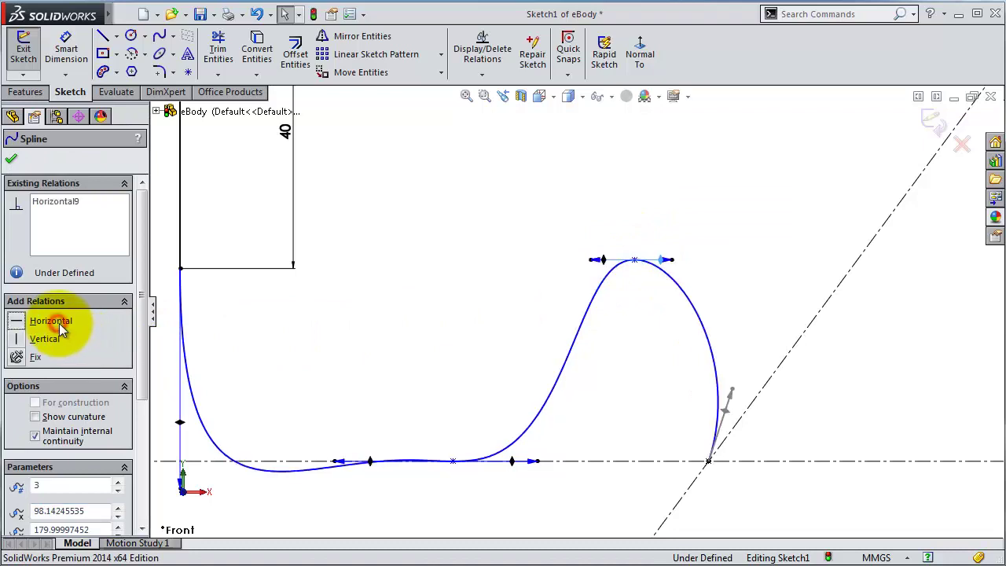
click(729, 402)
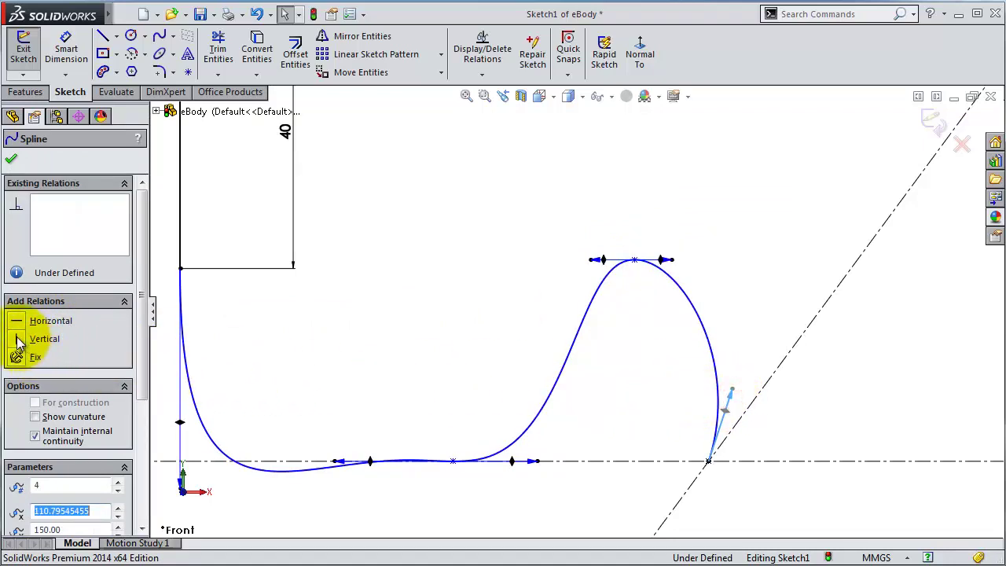
click(20, 339)
click(466, 310)
key(f)
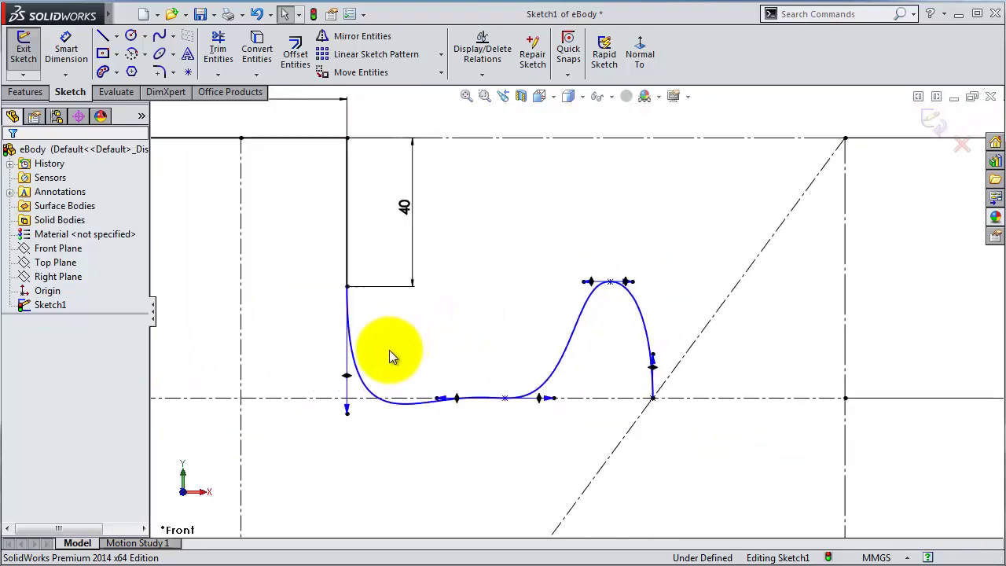
scroll(390, 353, down, 2)
scroll(397, 362, down, 2)
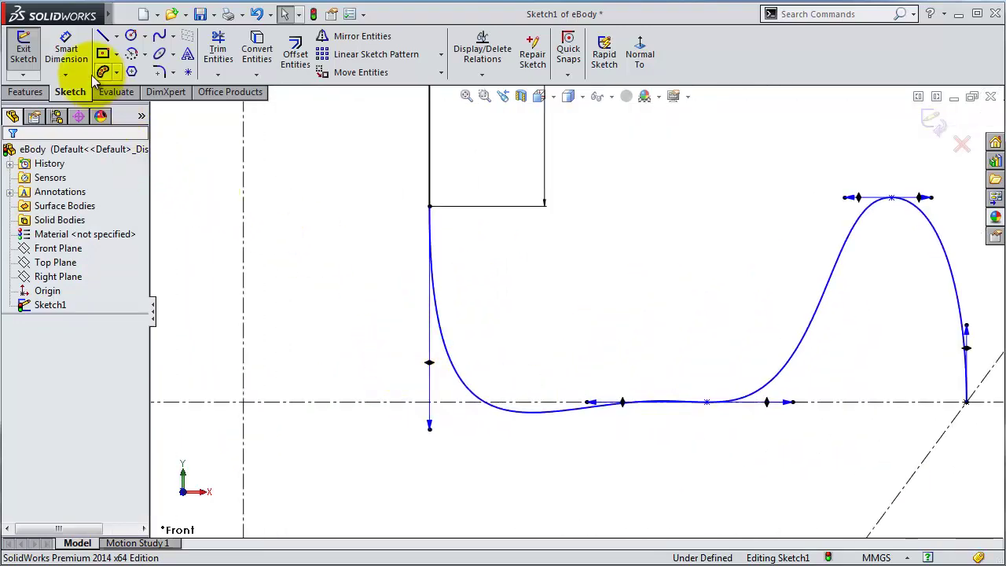
Dimension the spline's first tangent handle 40 mm and the dip handle 120 mm.
click(66, 48)
click(429, 363)
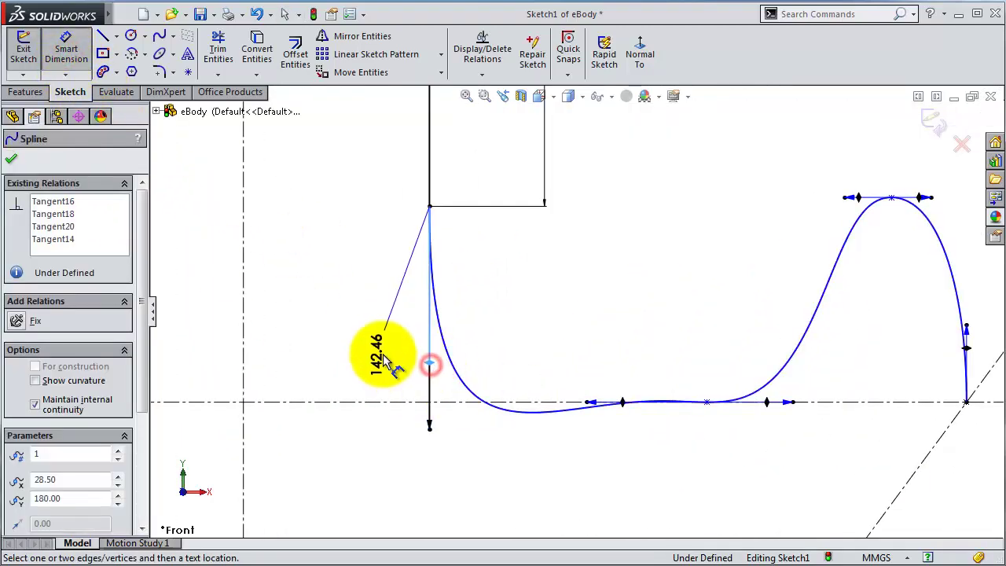
click(382, 355)
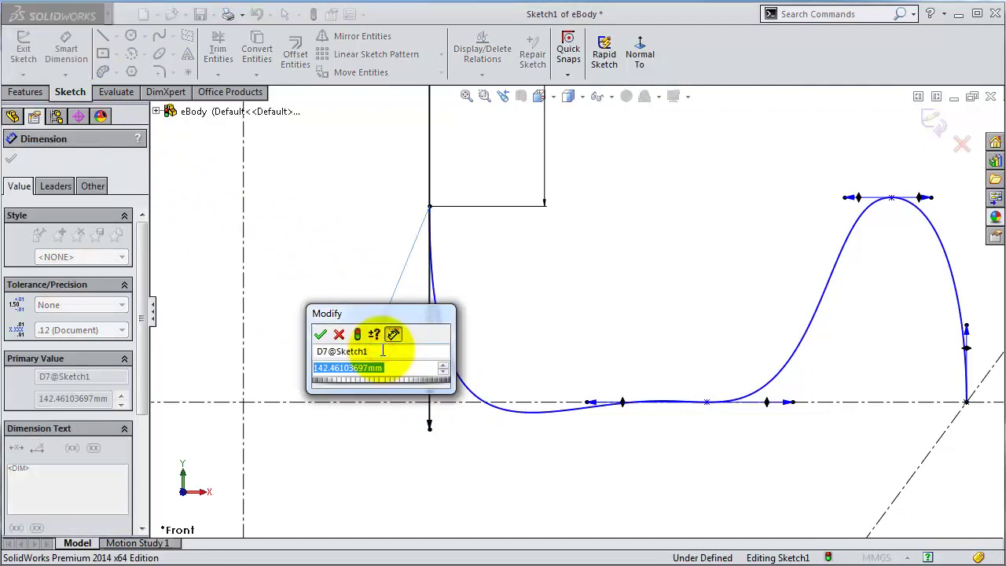
text(40)
key(Return)
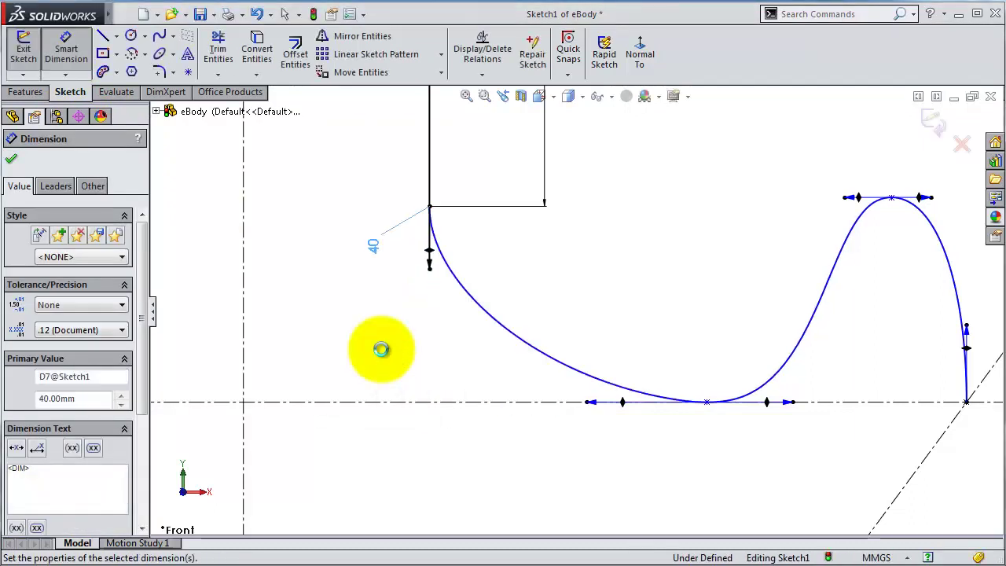
click(625, 403)
click(627, 451)
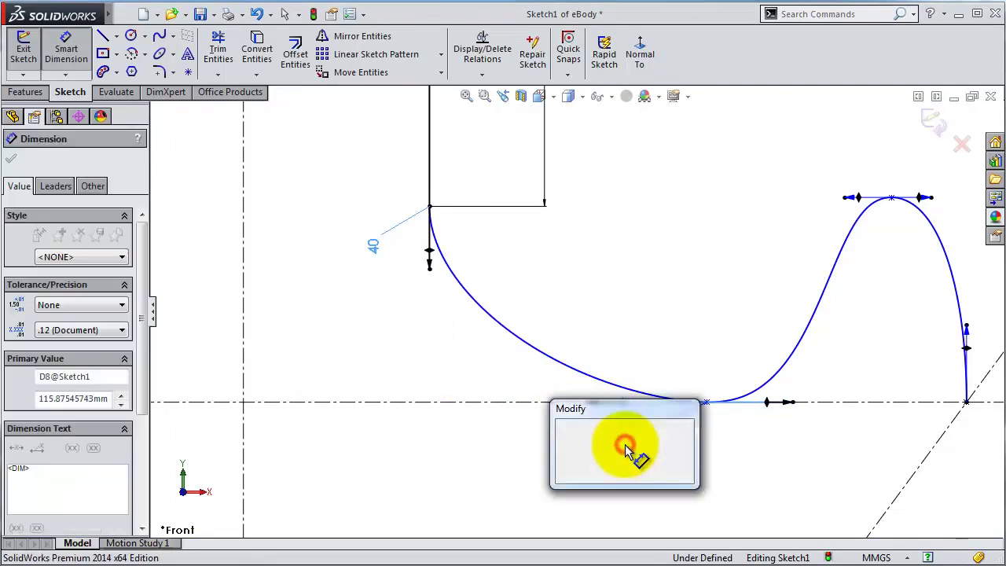
text(120)
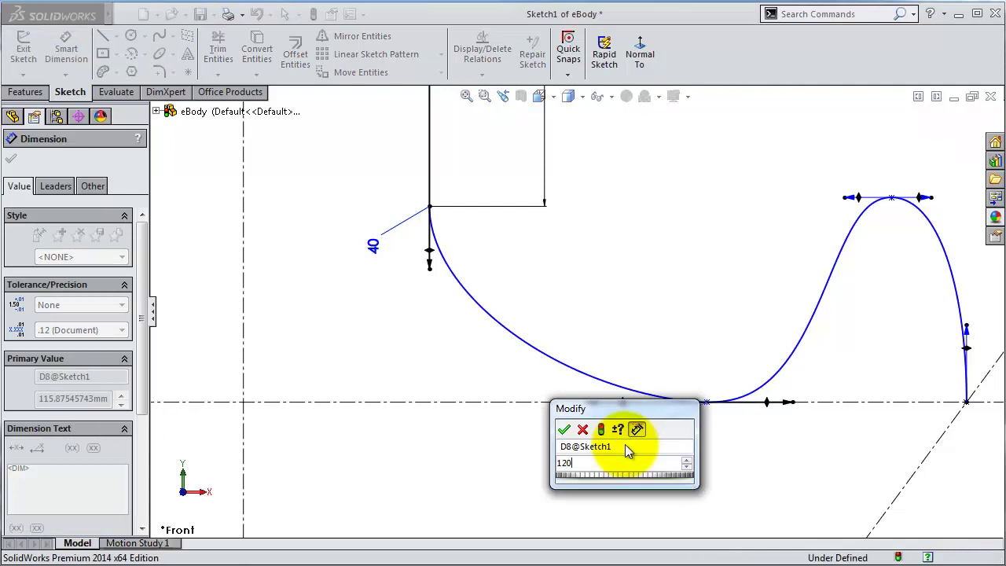
key(Return)
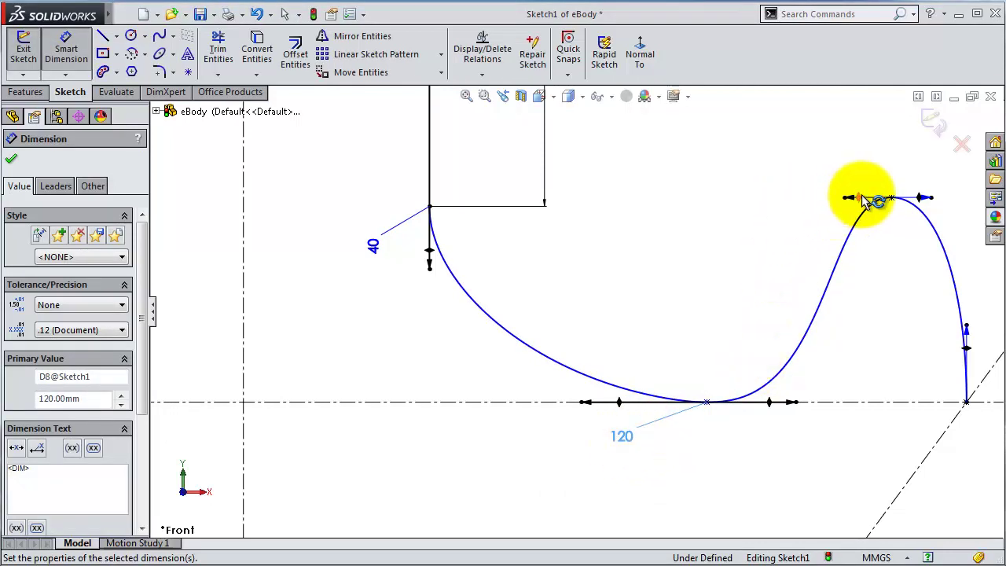
Dimension the peak tangent handle and the right-end handle 50 mm each.
click(864, 201)
click(853, 176)
key(Return)
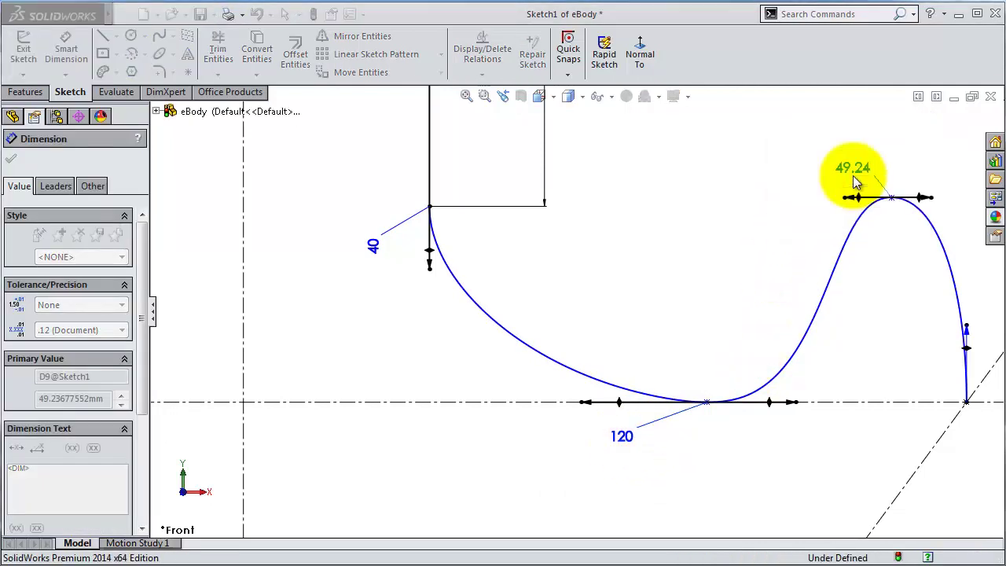
scroll(947, 338, down, 2)
click(955, 358)
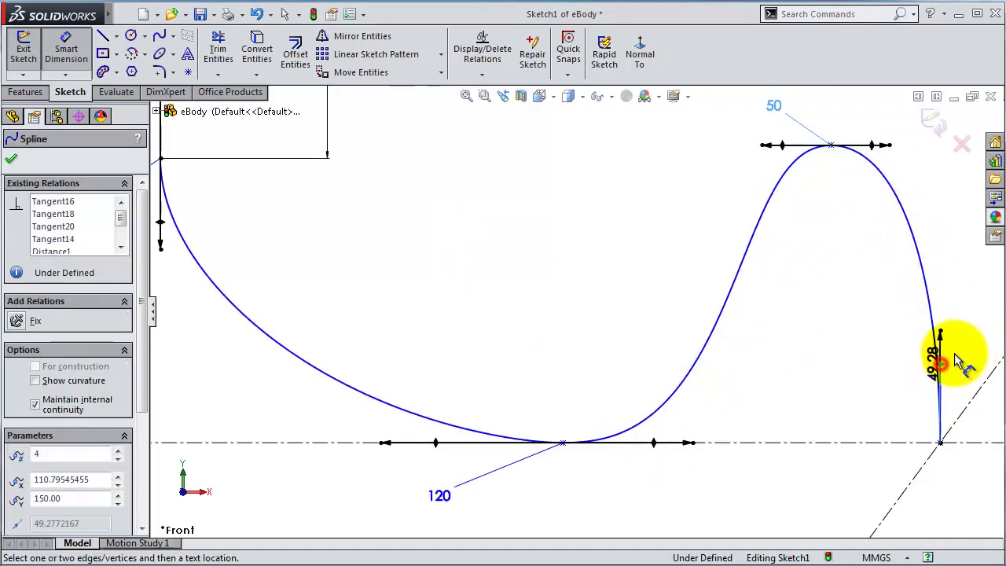
click(956, 358)
text(50)
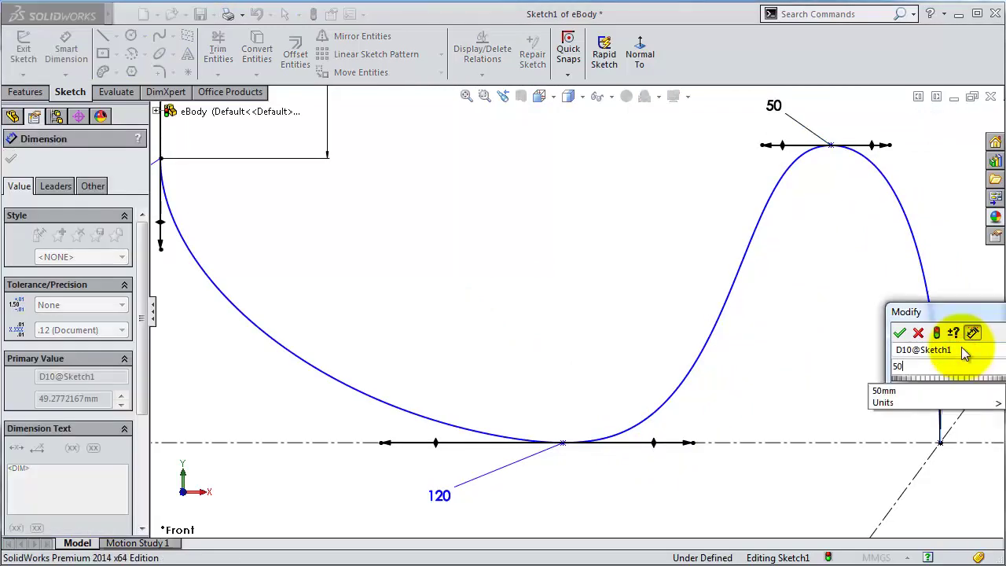
key(Return)
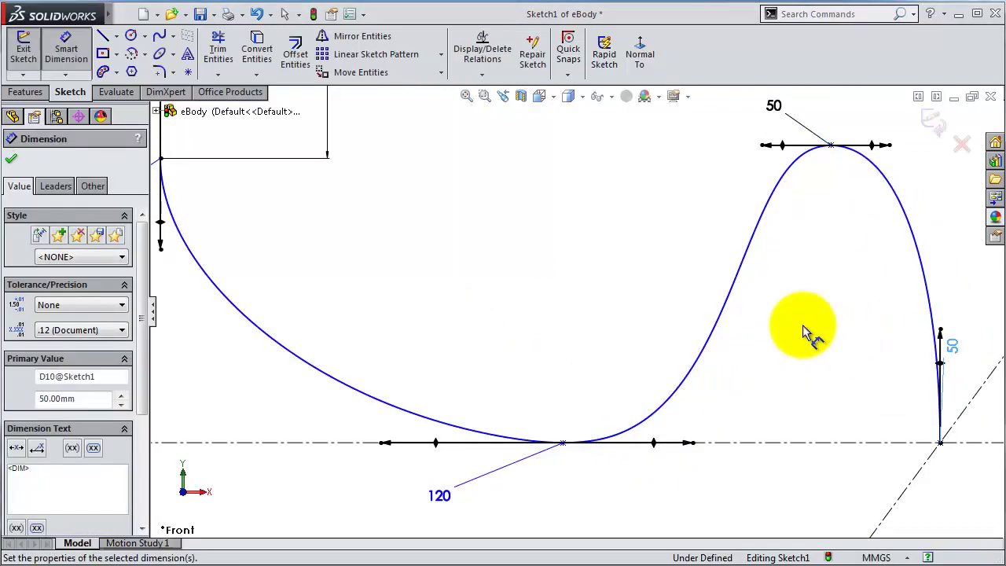
scroll(527, 231, up, 2)
scroll(668, 224, up, 1)
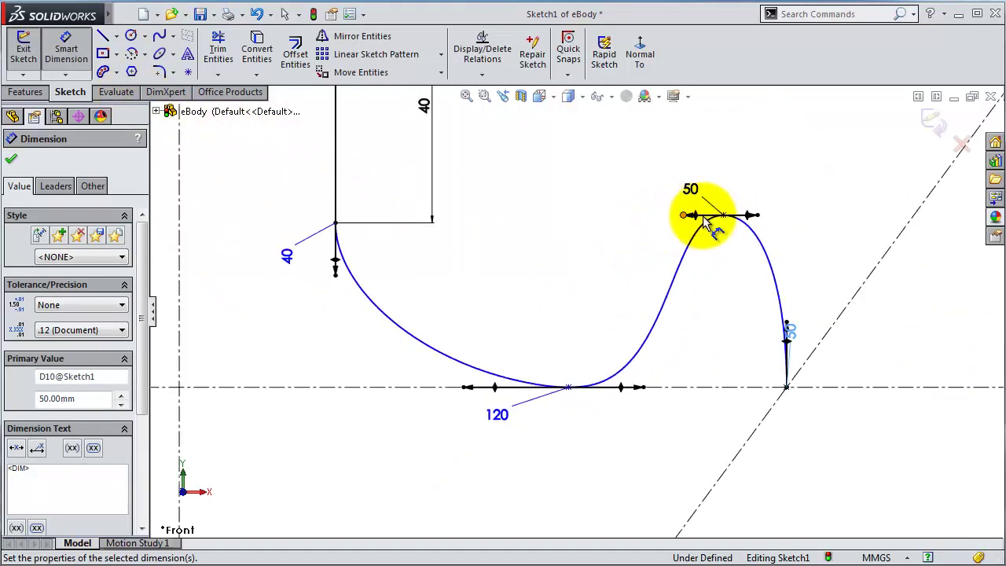
scroll(707, 230, up, 1)
scroll(695, 232, up, 1)
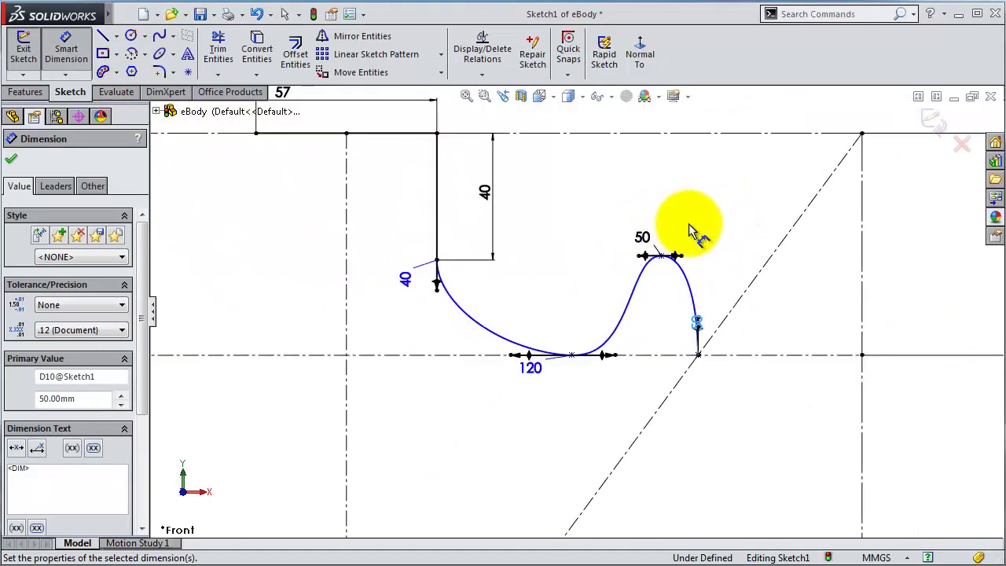
scroll(677, 260, up, 1)
Dimension the spline's peak 100 mm and its lowest point 60 mm horizontally from the vertical centreline.
click(653, 269)
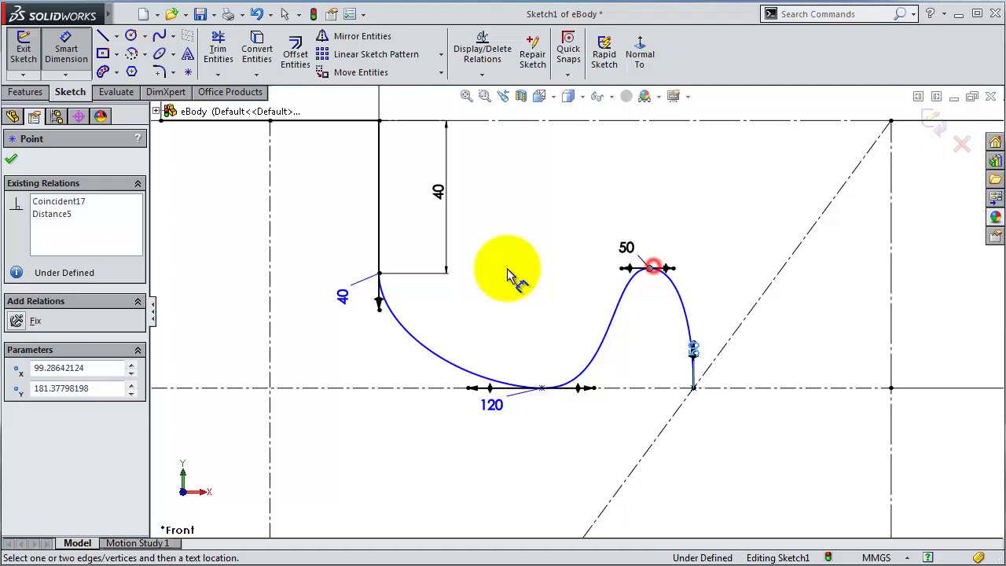
click(271, 261)
click(293, 266)
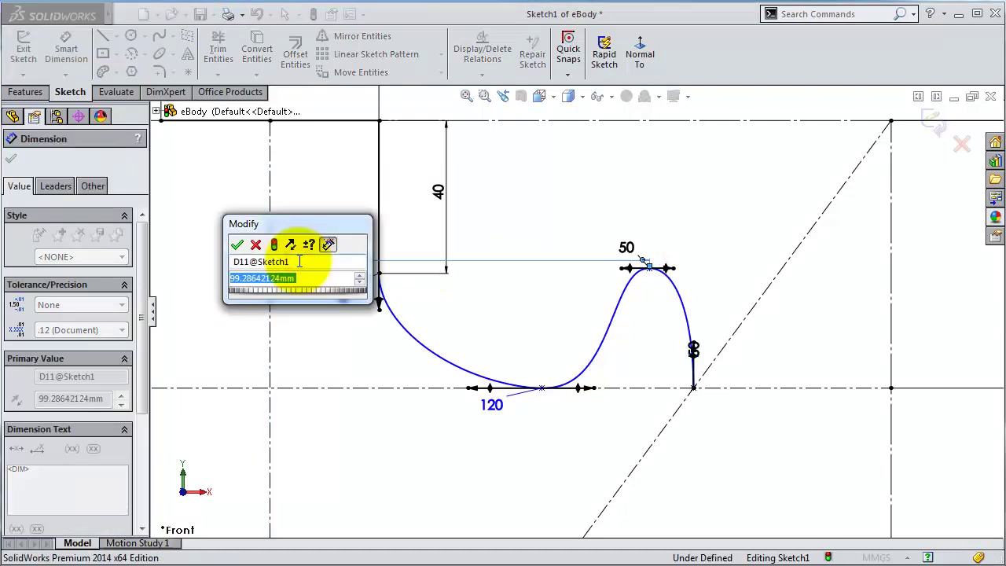
text(100)
key(Return)
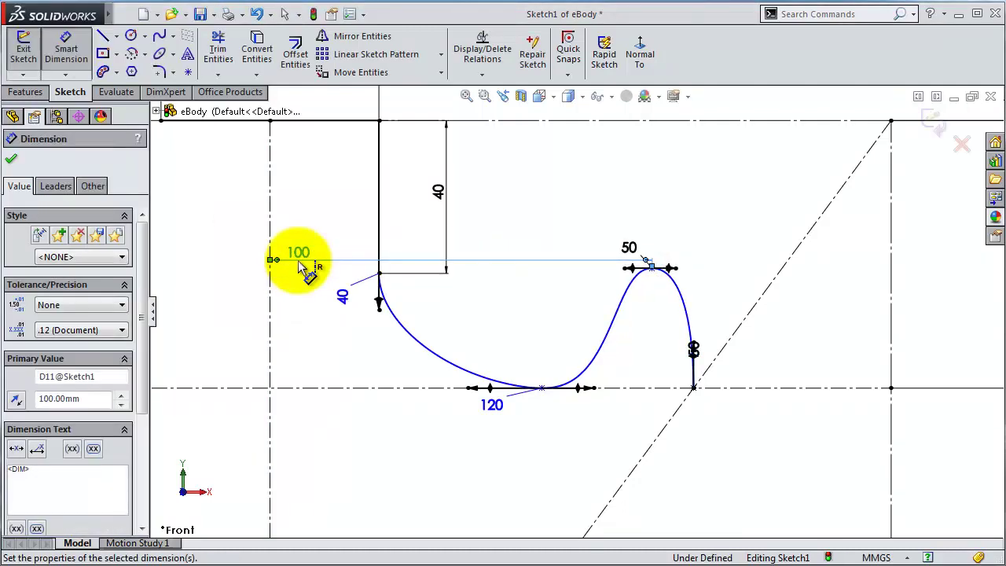
click(541, 388)
click(271, 382)
click(297, 375)
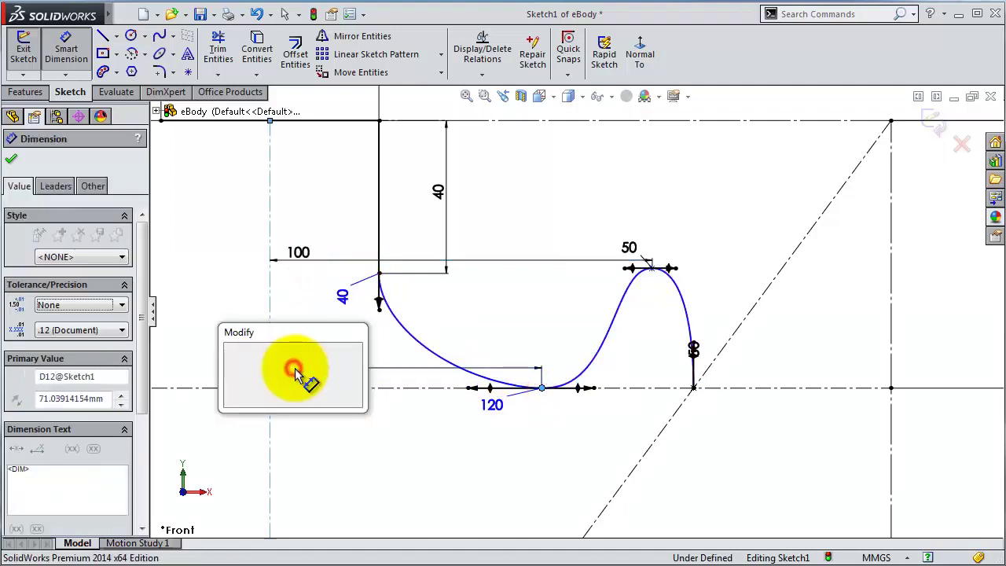
text(60)
key(Return)
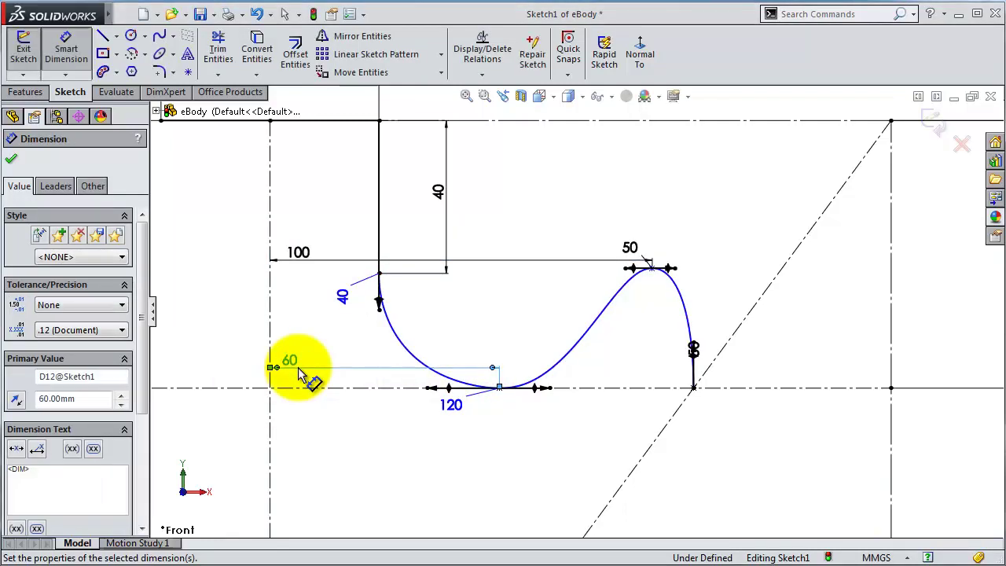
click(553, 290)
scroll(602, 270, down, 2)
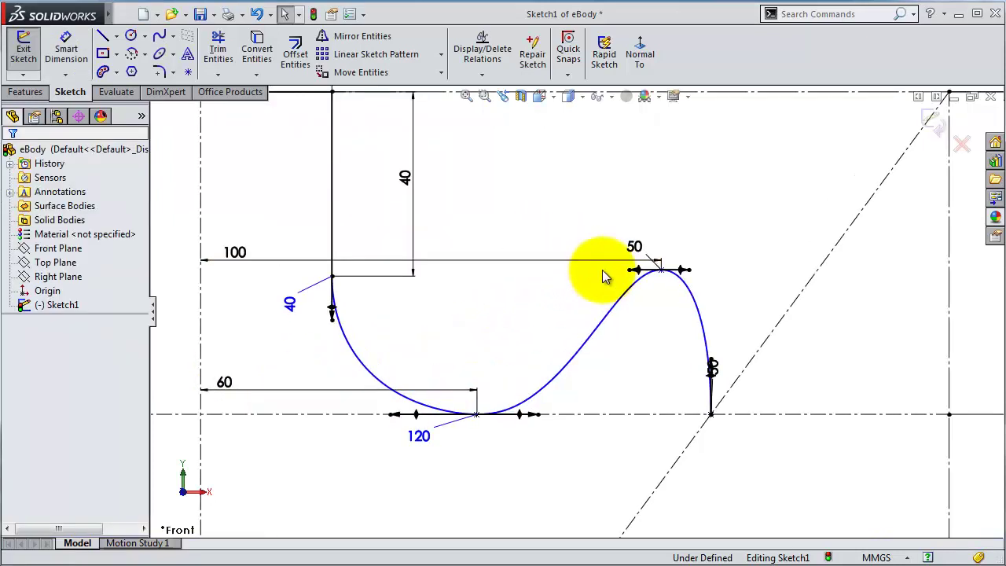
scroll(617, 279, down, 1)
scroll(644, 289, down, 1)
Make the spline's peak point horizontal with its left endpoint, fully defining the sketch.
click(673, 272)
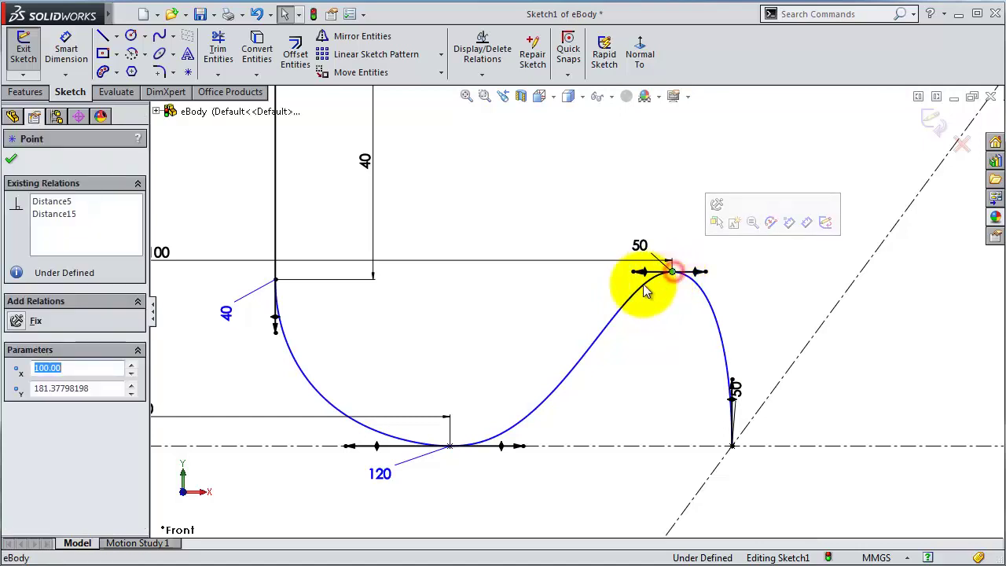
ctrl+click(275, 280)
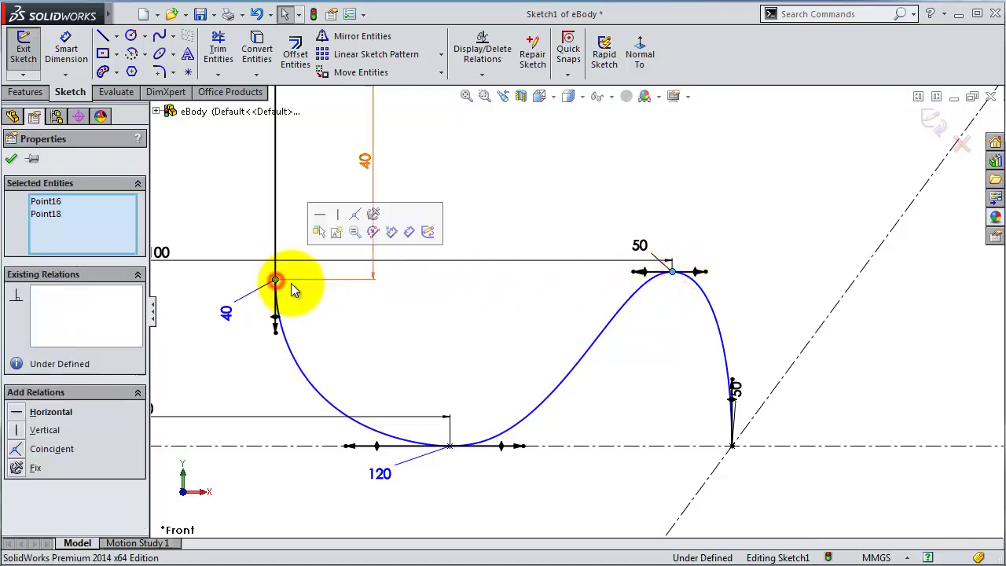
click(319, 213)
click(498, 202)
scroll(482, 253, up, 1)
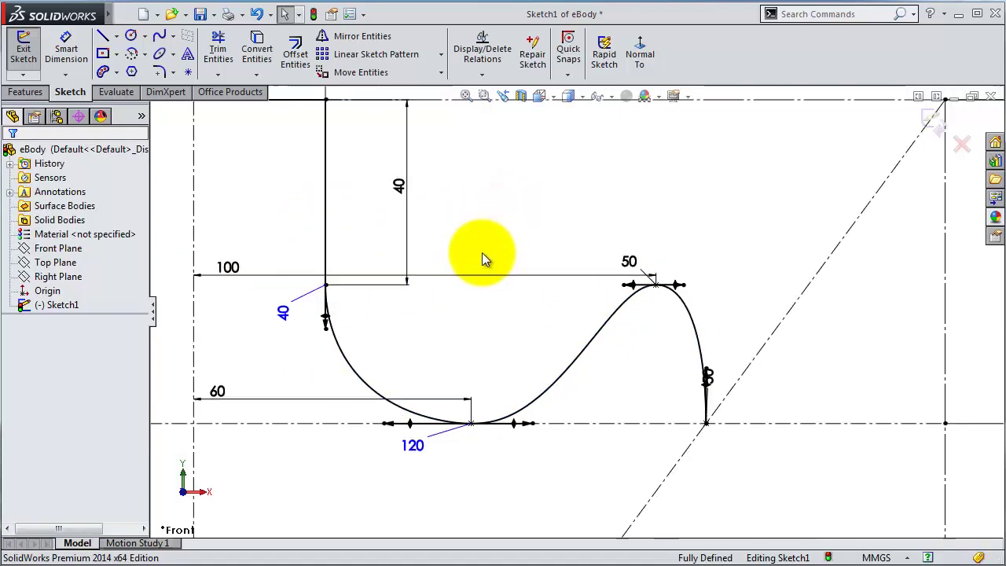
scroll(481, 253, up, 2)
scroll(424, 279, up, 2)
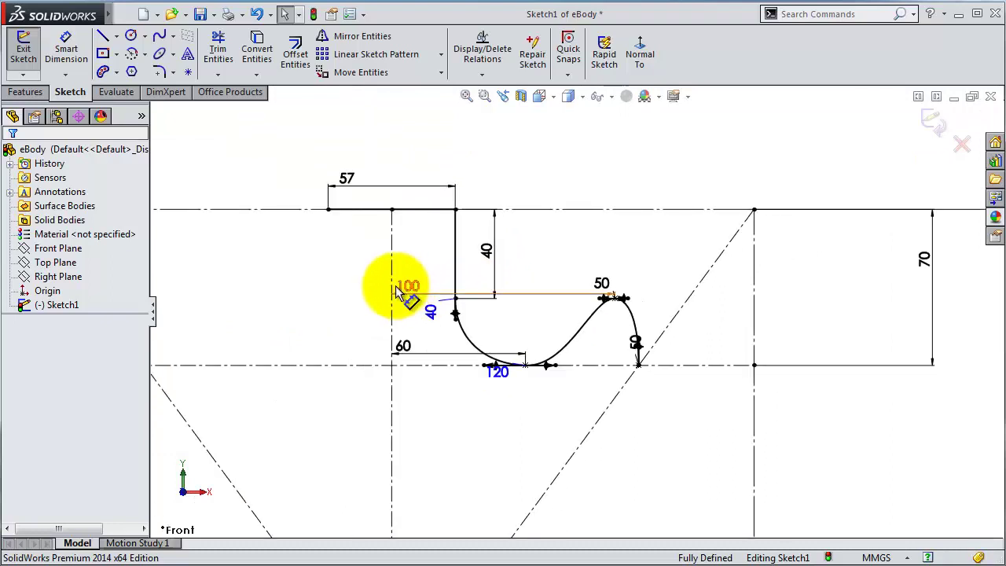
scroll(335, 278, up, 1)
scroll(322, 275, up, 1)
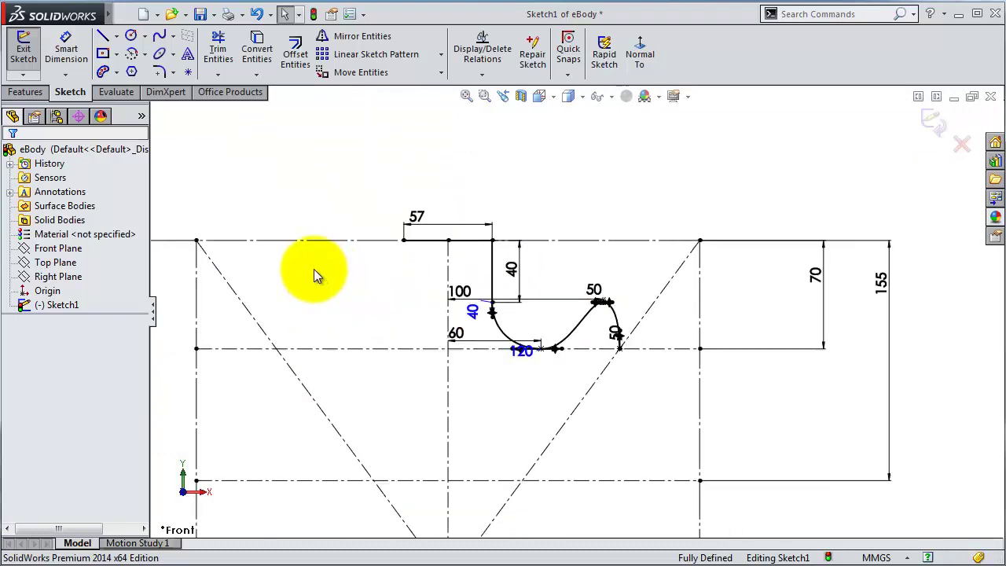
scroll(306, 271, down, 1)
scroll(286, 265, down, 1)
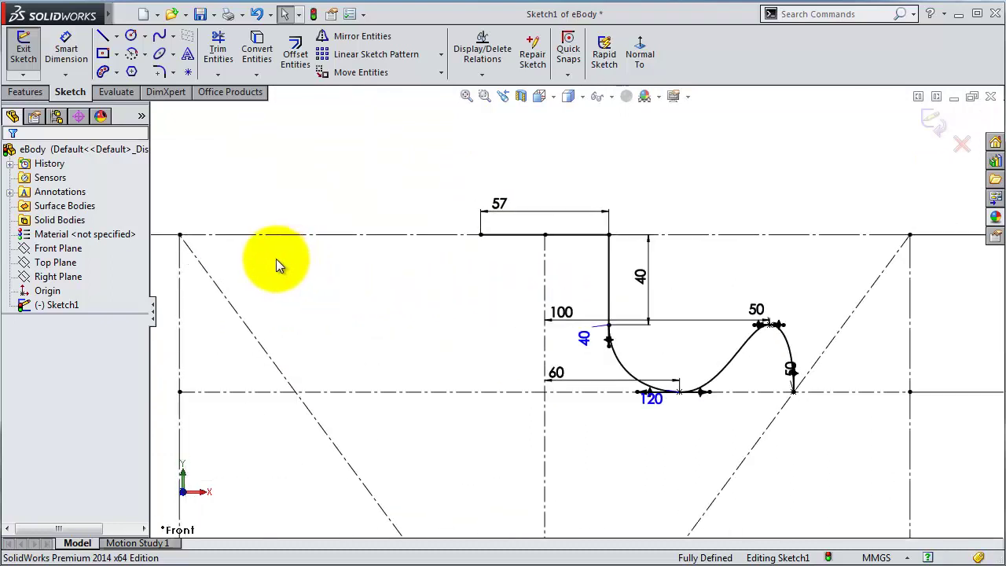
scroll(432, 366, up, 3)
scroll(542, 377, up, 2)
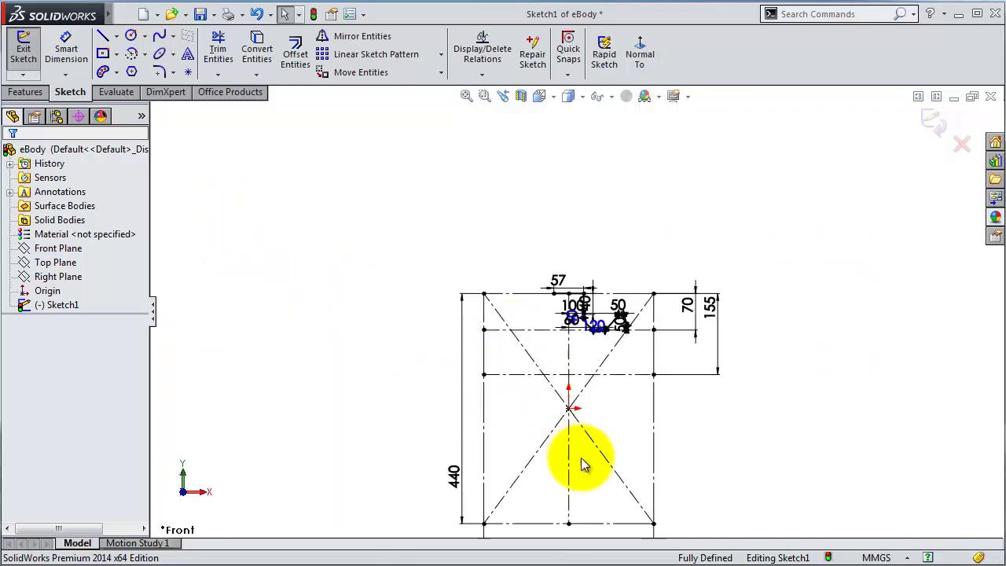
Start a spline at the 57 mm line's end, passing through the construction-line intersection.
click(162, 34)
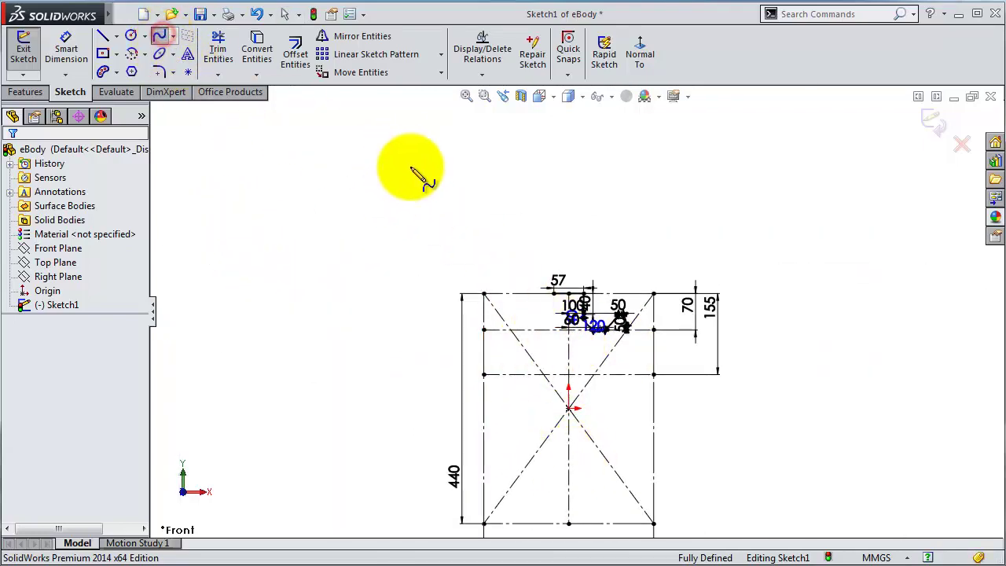
scroll(786, 483, down, 2)
scroll(684, 412, down, 2)
scroll(692, 413, down, 1)
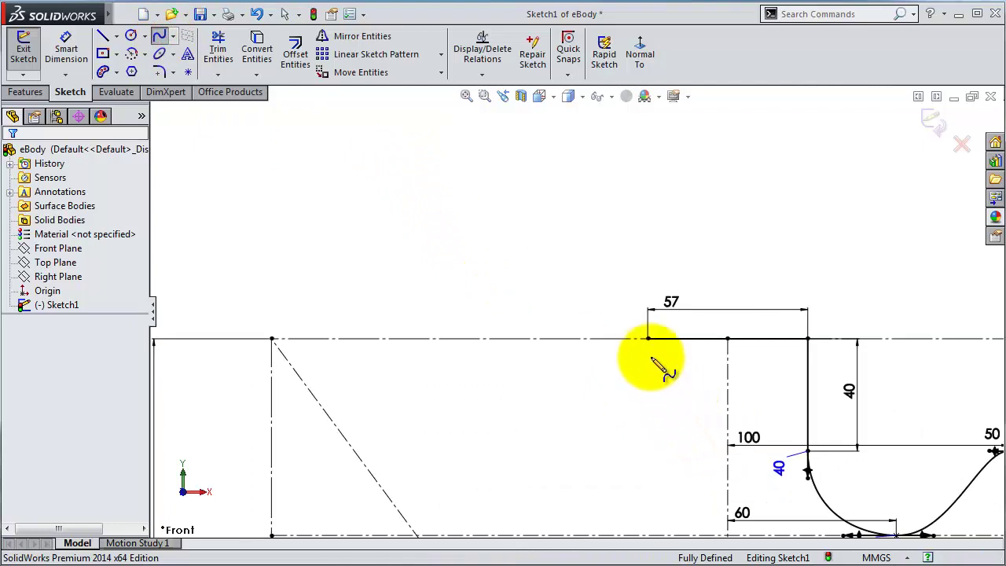
click(647, 339)
scroll(472, 486, down, 1)
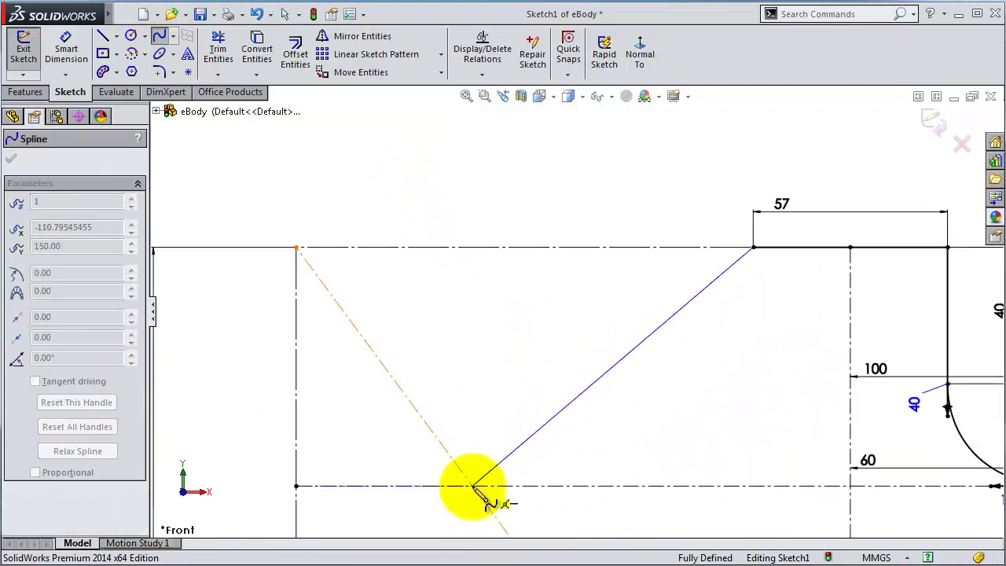
scroll(479, 471, down, 2)
scroll(511, 462, up, 1)
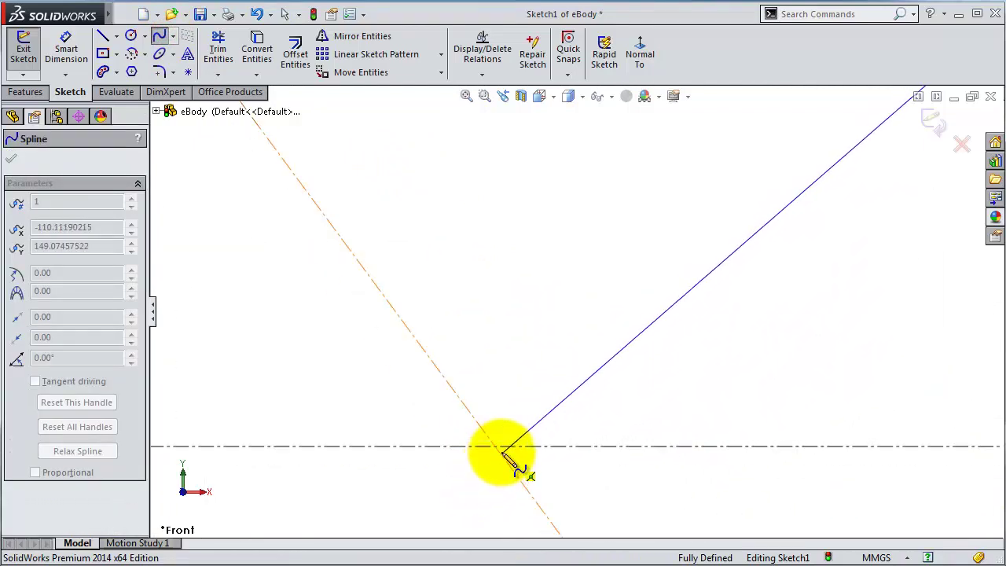
click(496, 446)
Continue the spline through two left-side points and end it at the centerline's bottom.
scroll(519, 459, up, 2)
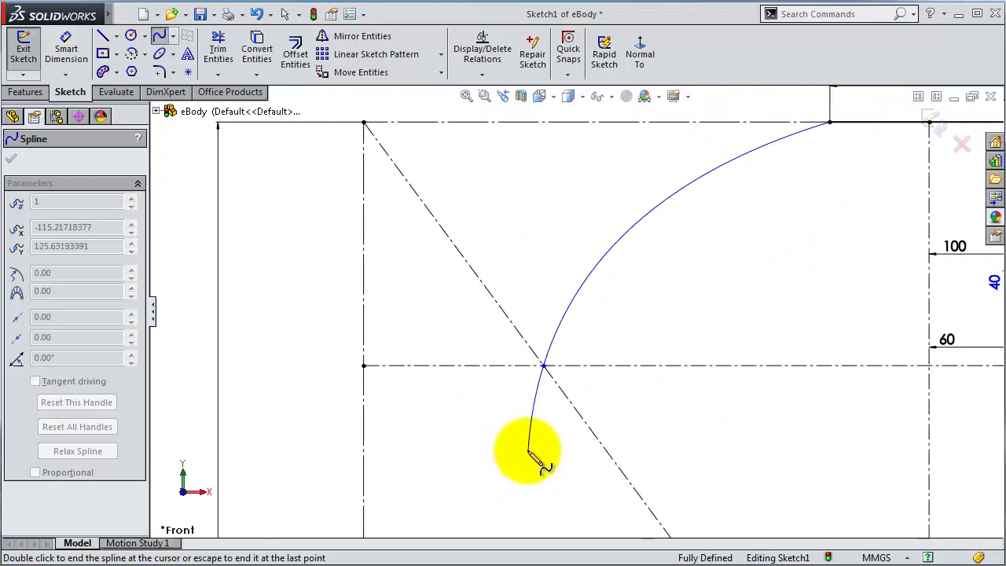
scroll(550, 456, up, 1)
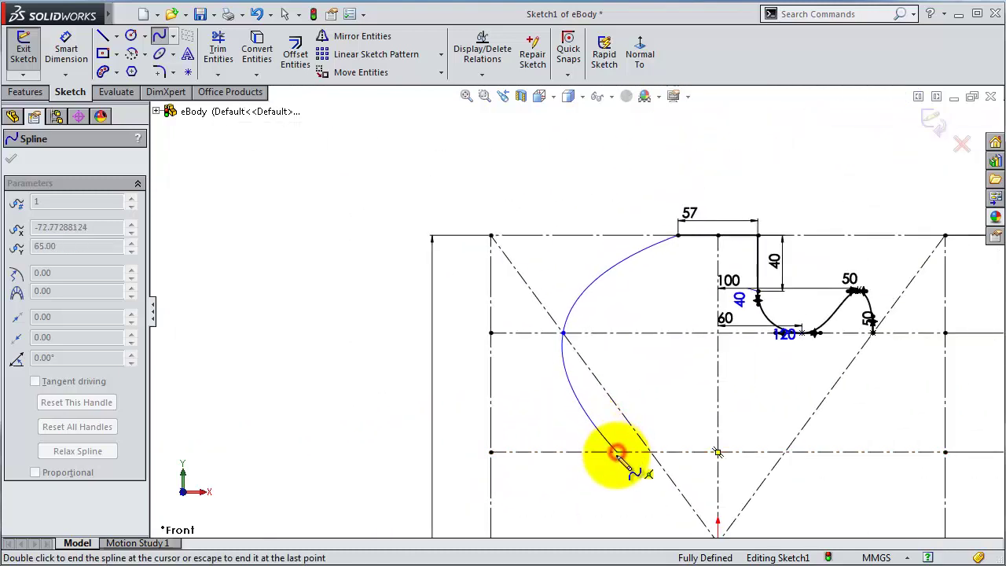
click(617, 454)
scroll(606, 460, up, 2)
scroll(595, 467, up, 3)
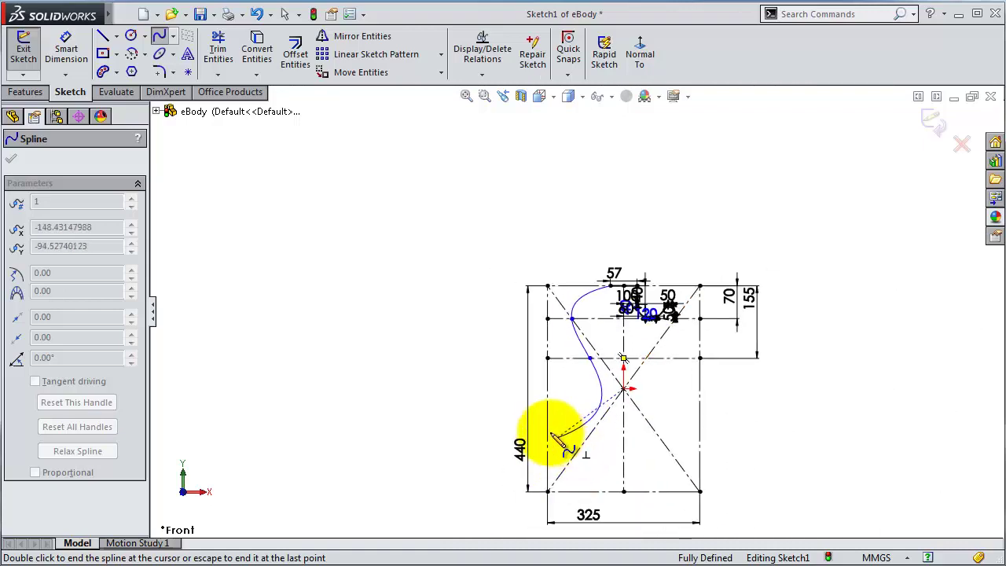
scroll(548, 431, down, 3)
scroll(548, 416, up, 2)
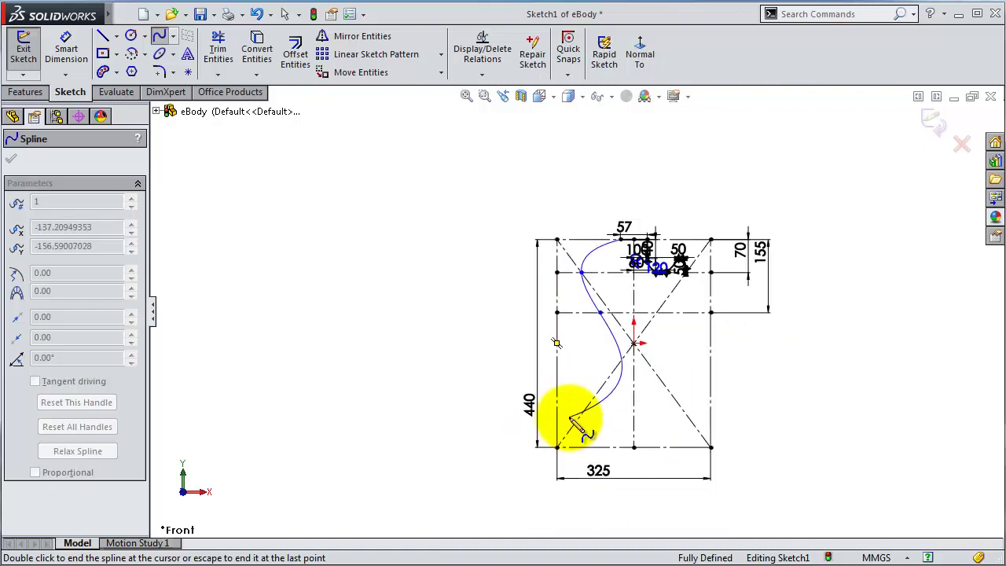
scroll(548, 385, down, 2)
click(547, 336)
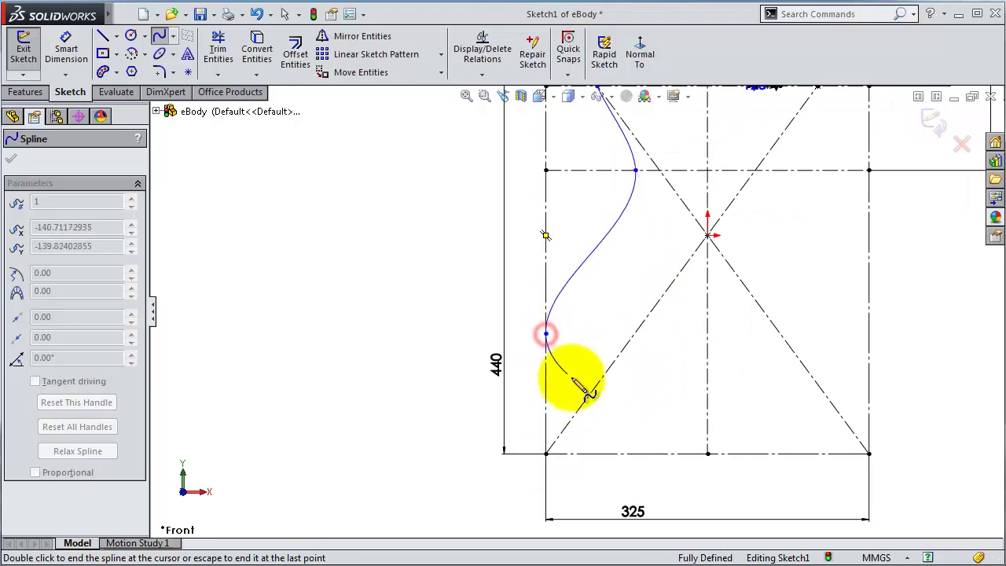
click(708, 454)
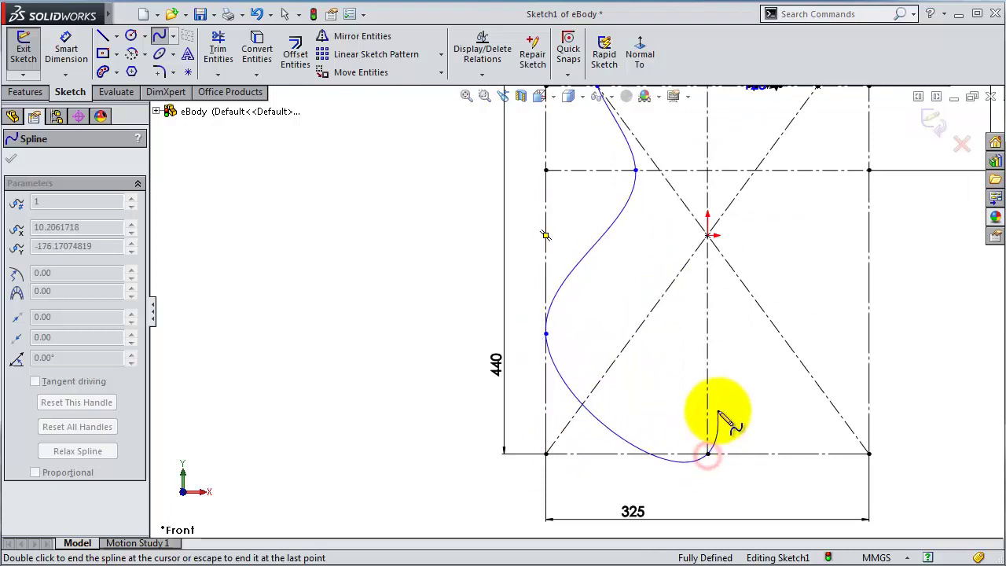
key(Escape)
Make the spline's bottom-end tangent horizontal and the next point's tangent vertical.
scroll(700, 428, down, 2)
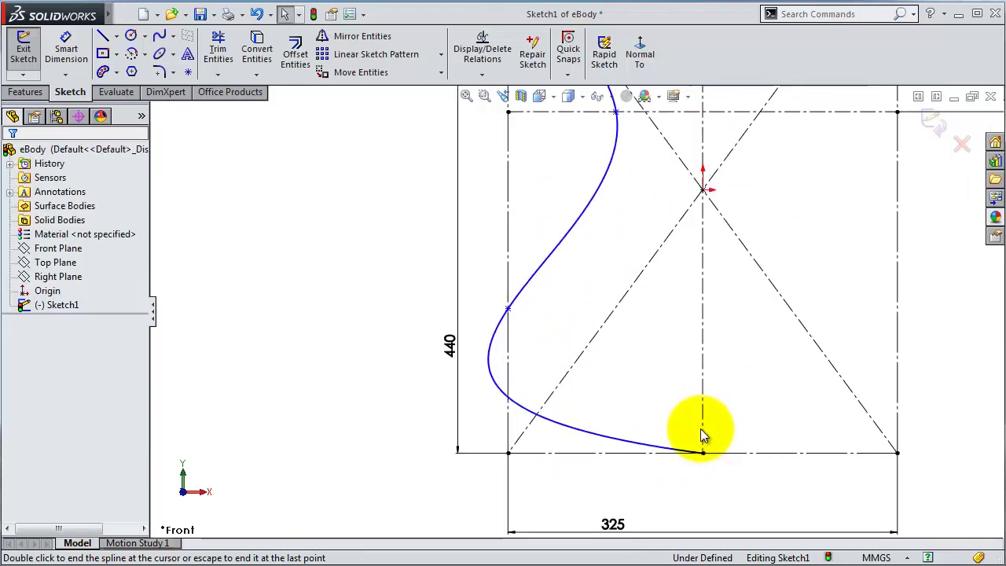
click(652, 450)
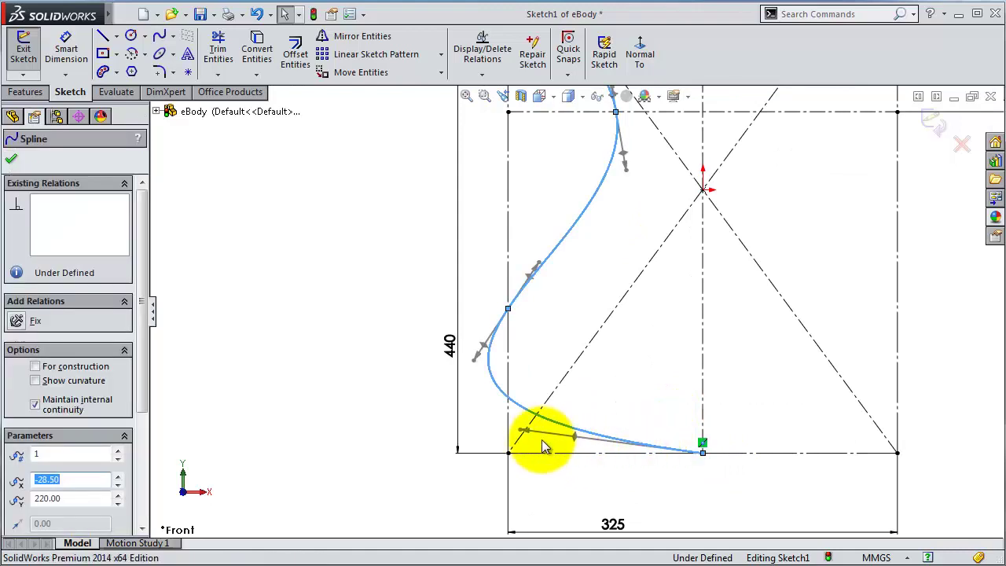
drag(525, 437, 582, 454)
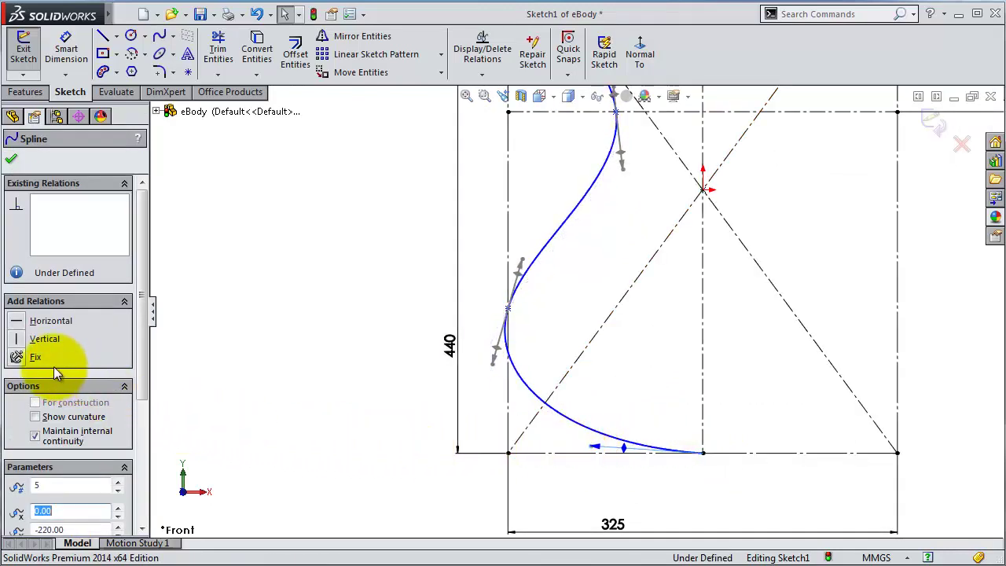
click(20, 322)
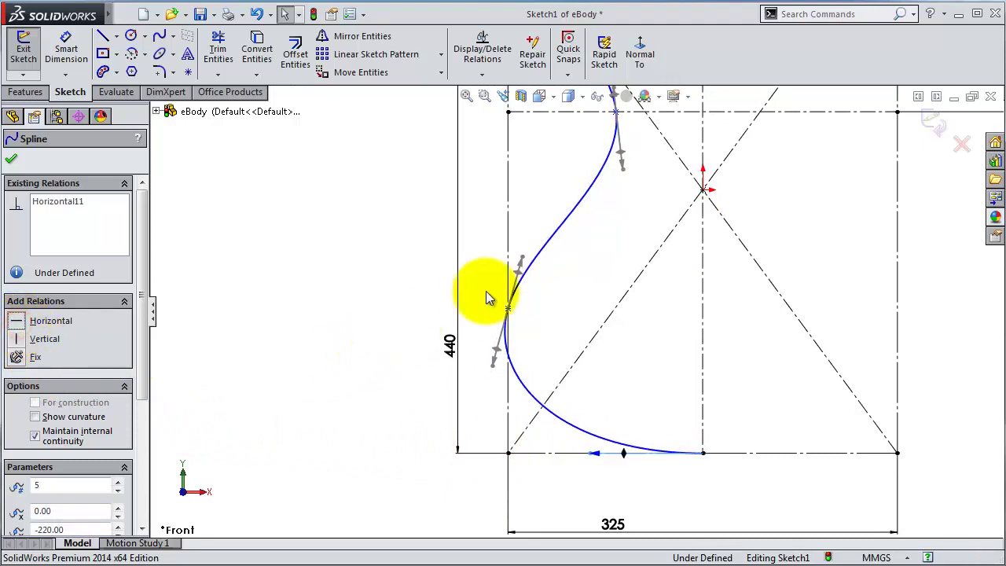
click(519, 272)
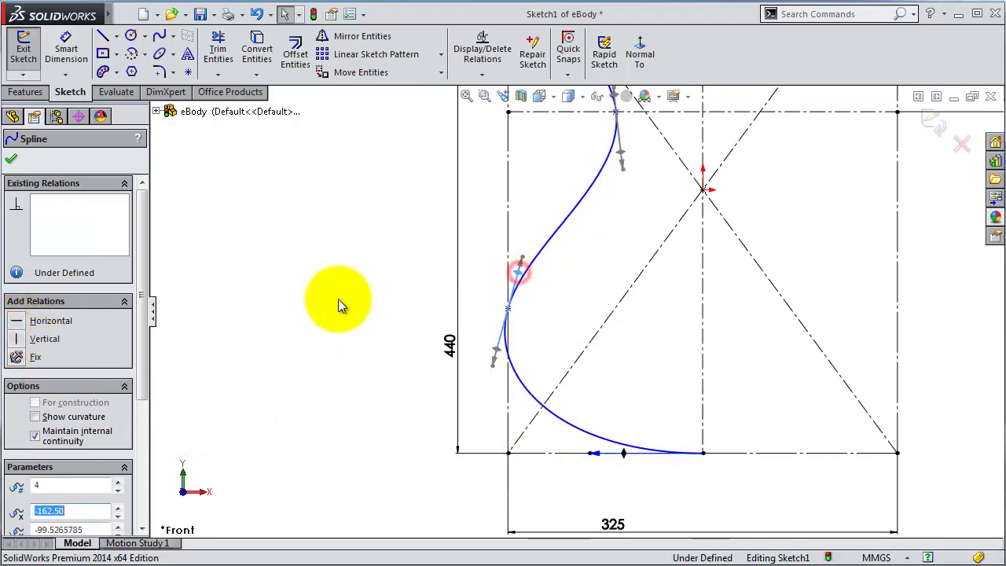
click(17, 338)
Make the tangent handles at the middle and upper spline points vertical.
scroll(629, 157, up, 2)
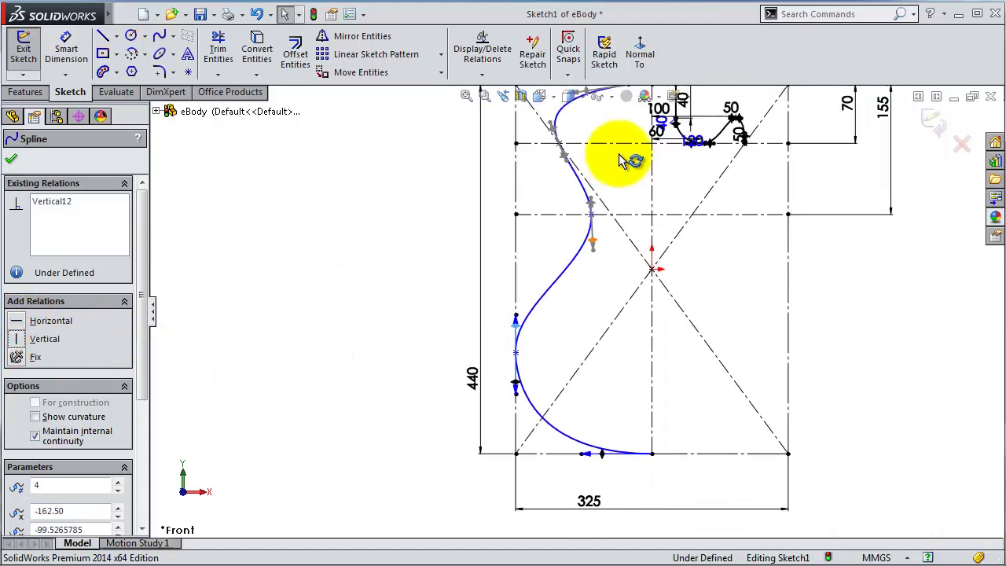
ctrl+middle_drag(628, 158, 601, 198)
scroll(586, 323, down, 2)
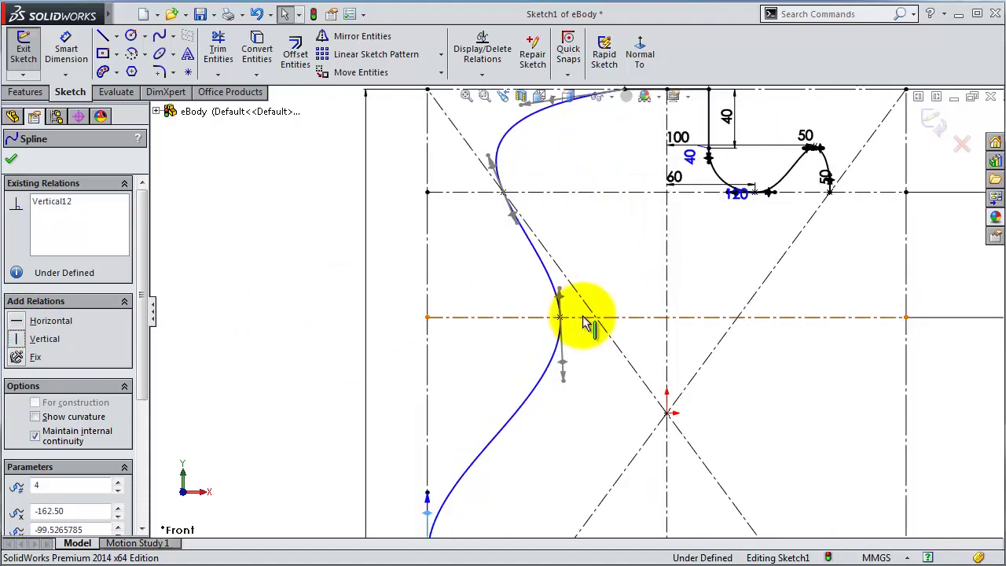
click(564, 370)
click(18, 338)
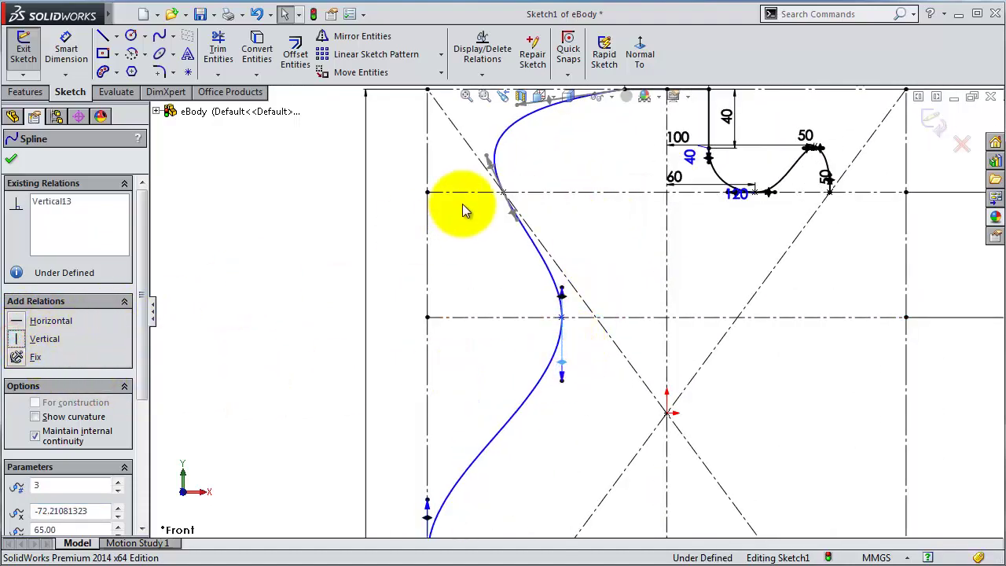
click(491, 173)
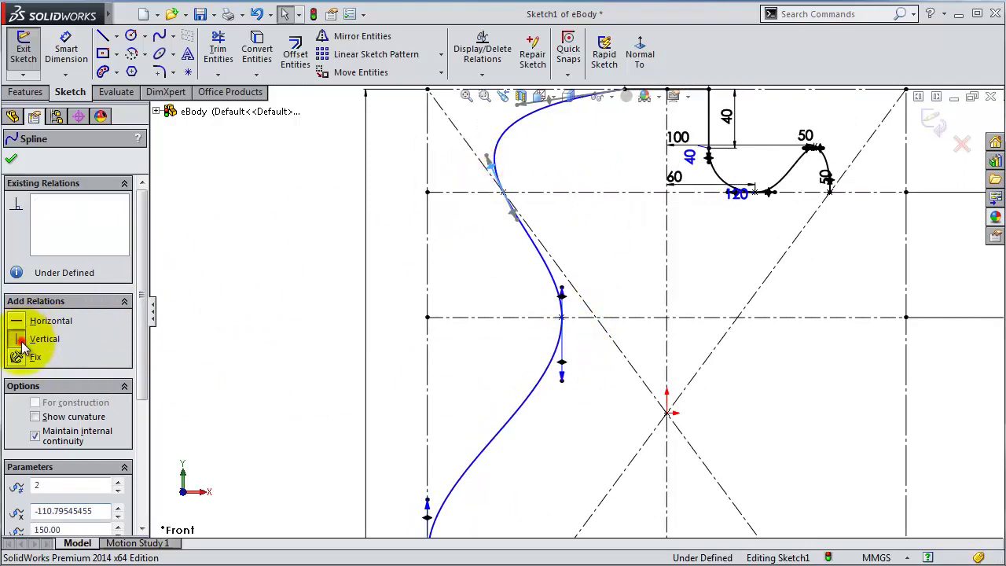
click(17, 339)
Select the spline's top-end tangent handle and start Smart Dimension.
scroll(518, 164, up, 1)
scroll(561, 189, down, 2)
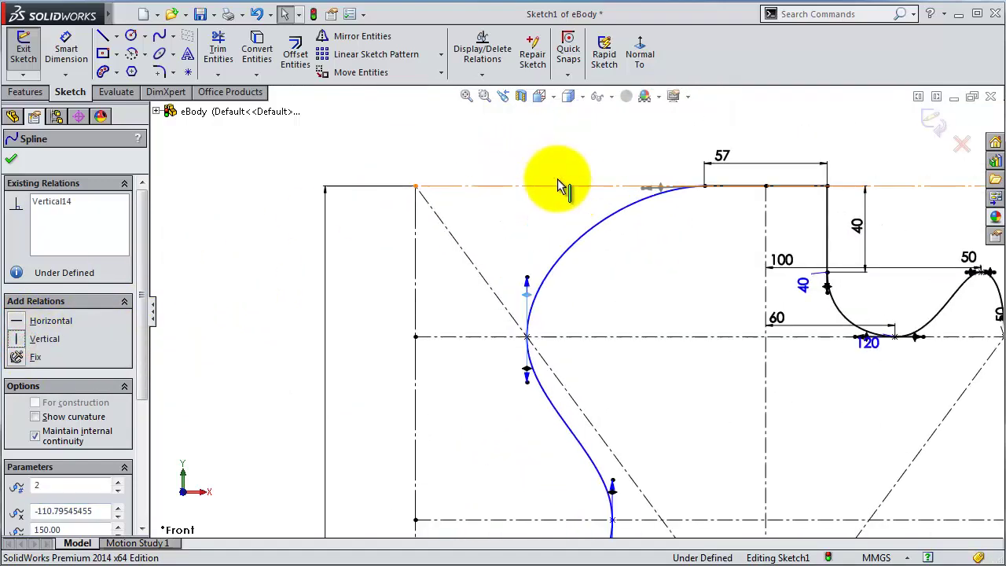
scroll(651, 202, down, 2)
scroll(671, 208, down, 1)
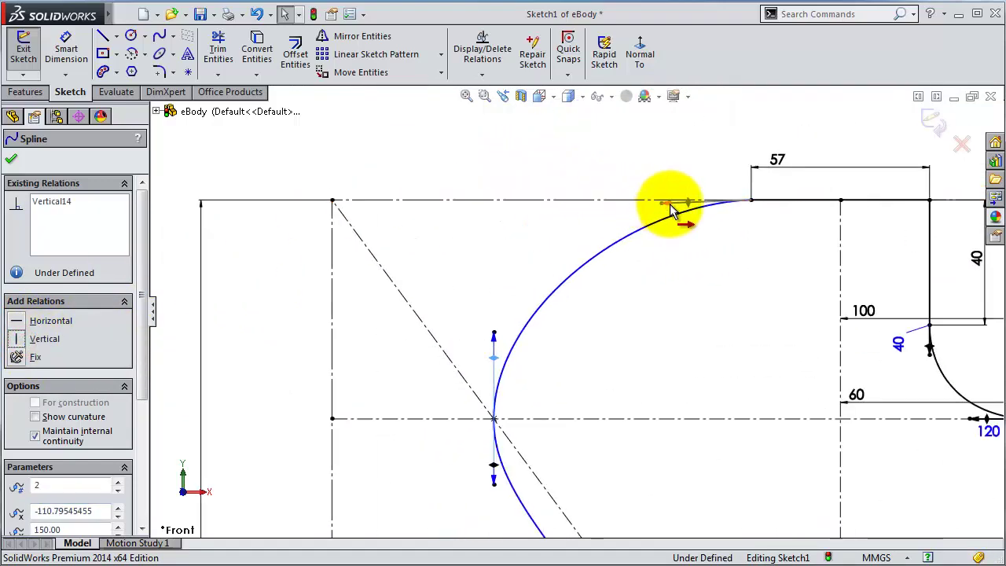
click(669, 206)
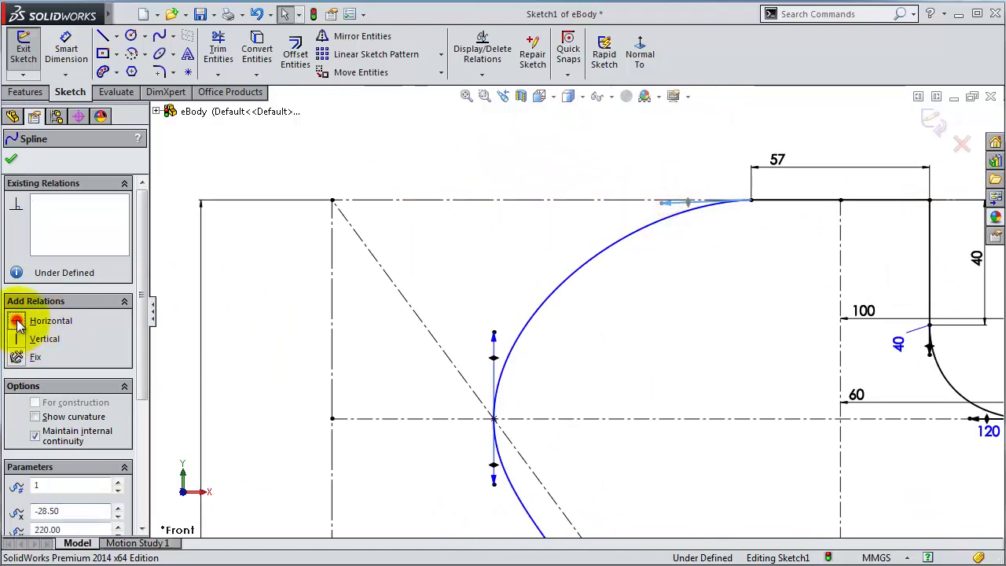
click(66, 49)
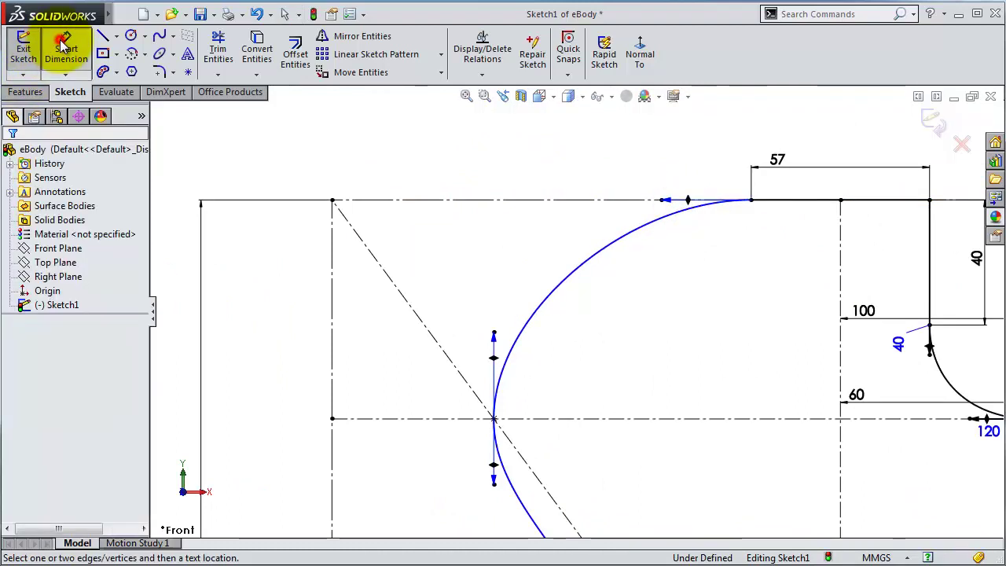
Dimension the top and upper tangent handle lengths to 220 and 180 mm.
click(692, 205)
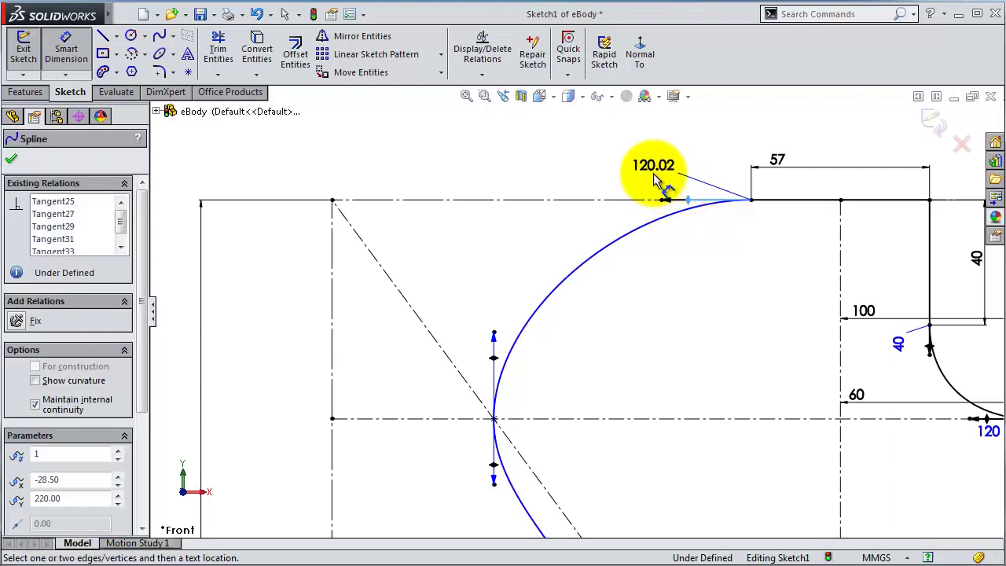
click(653, 175)
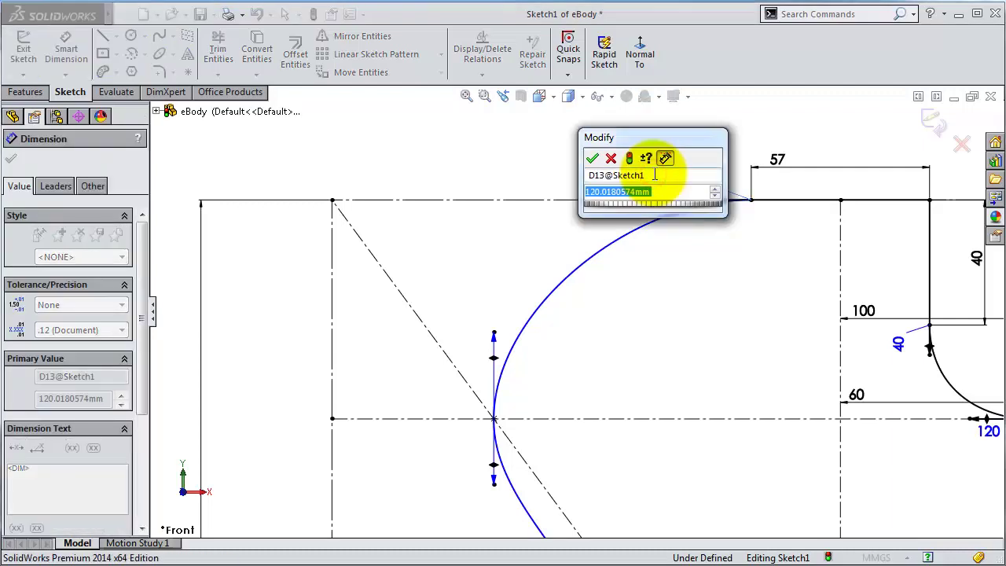
text(220)
key(Return)
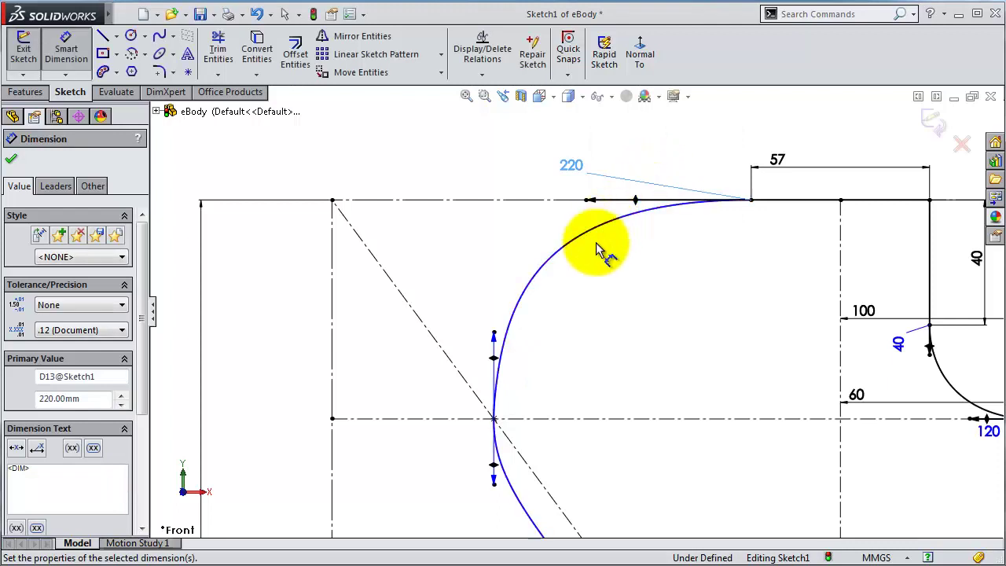
click(495, 360)
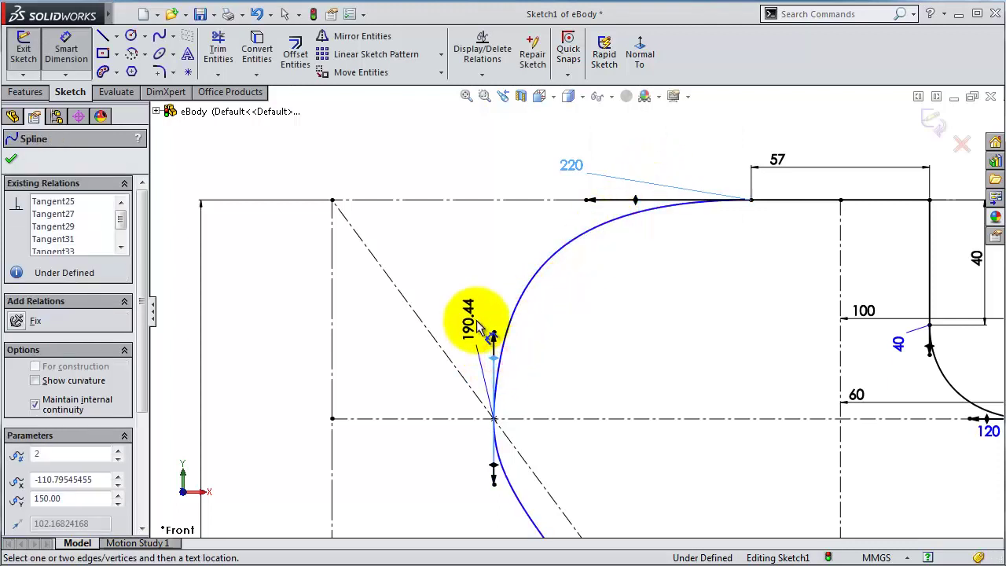
click(477, 323)
text(18)
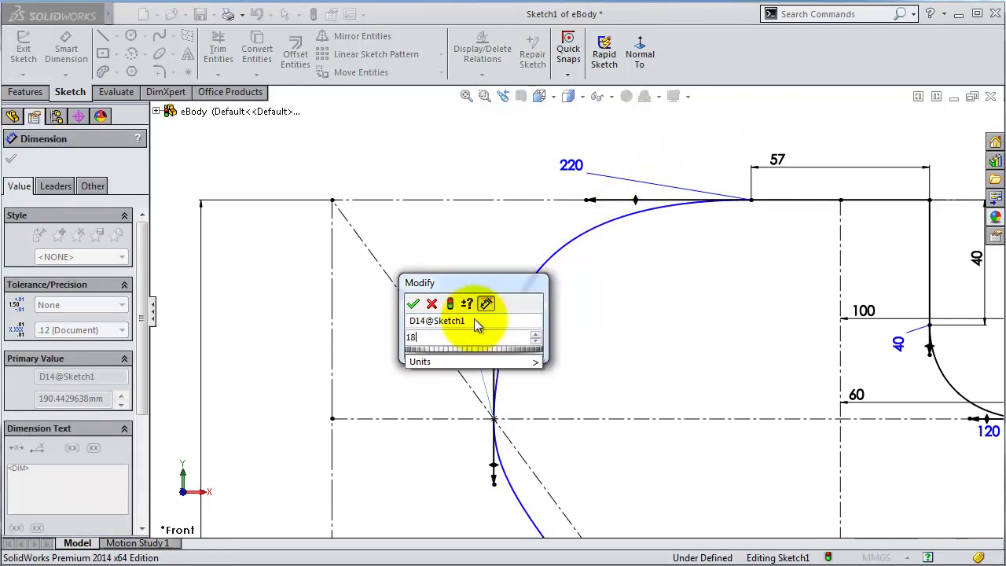
text(0)
key(Return)
Dimension the lower middle and left tangent handle lengths to 220 and 400 mm.
scroll(542, 338, up, 2)
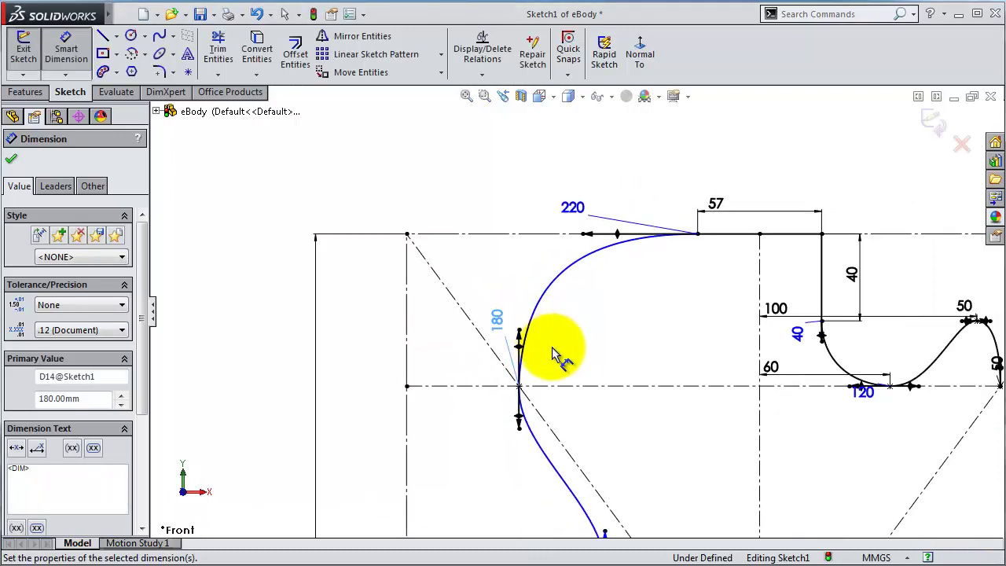
scroll(556, 361, up, 2)
scroll(594, 464, down, 2)
scroll(599, 465, up, 2)
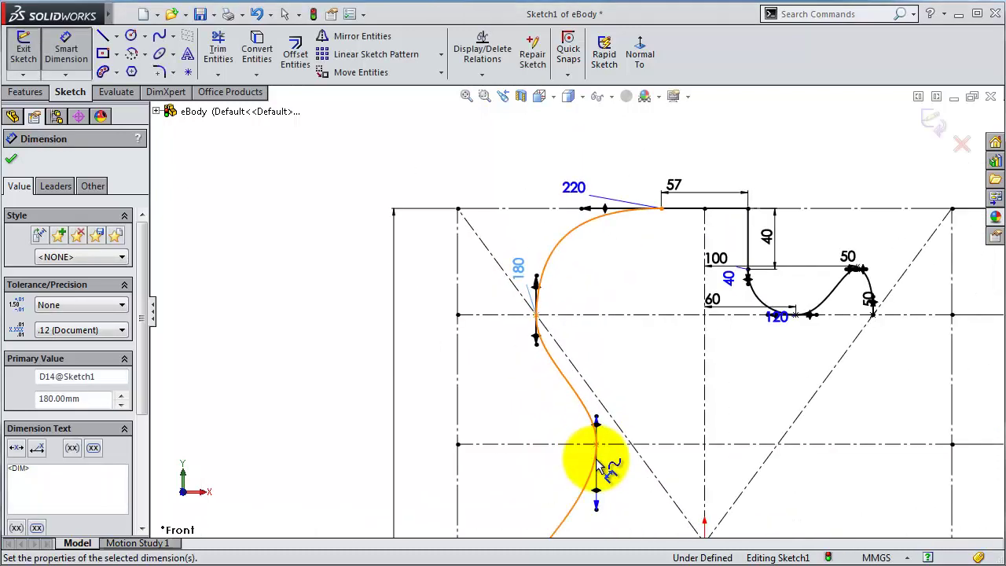
scroll(598, 465, down, 2)
click(597, 493)
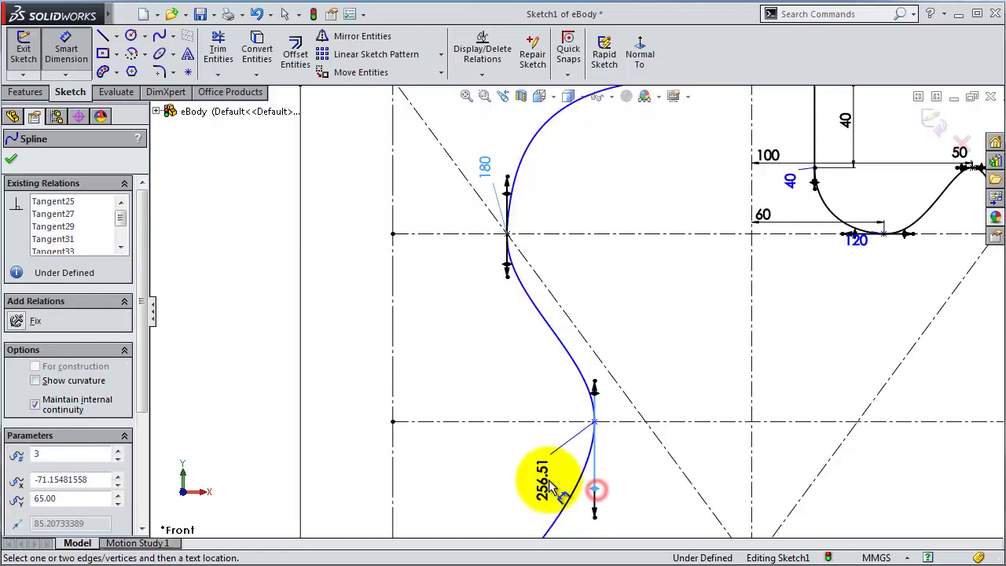
click(540, 486)
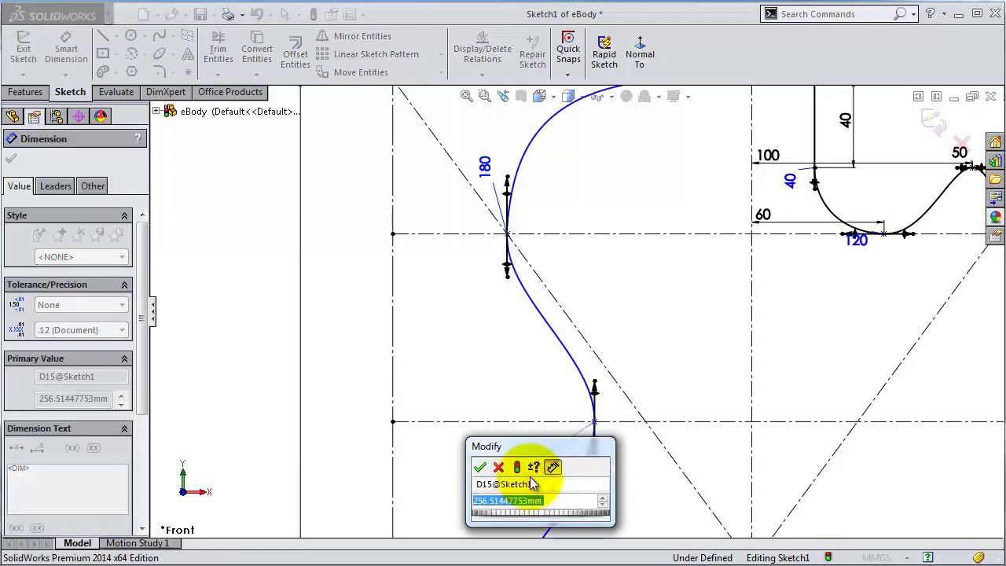
text(220)
key(Return)
scroll(581, 476, up, 2)
scroll(581, 471, up, 1)
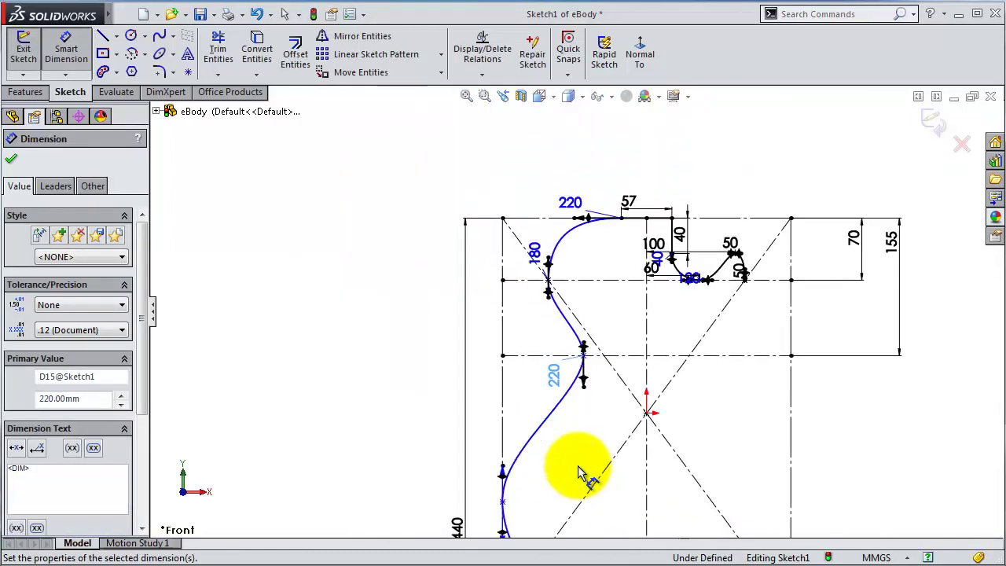
scroll(550, 479, down, 2)
scroll(525, 476, down, 1)
scroll(585, 312, down, 3)
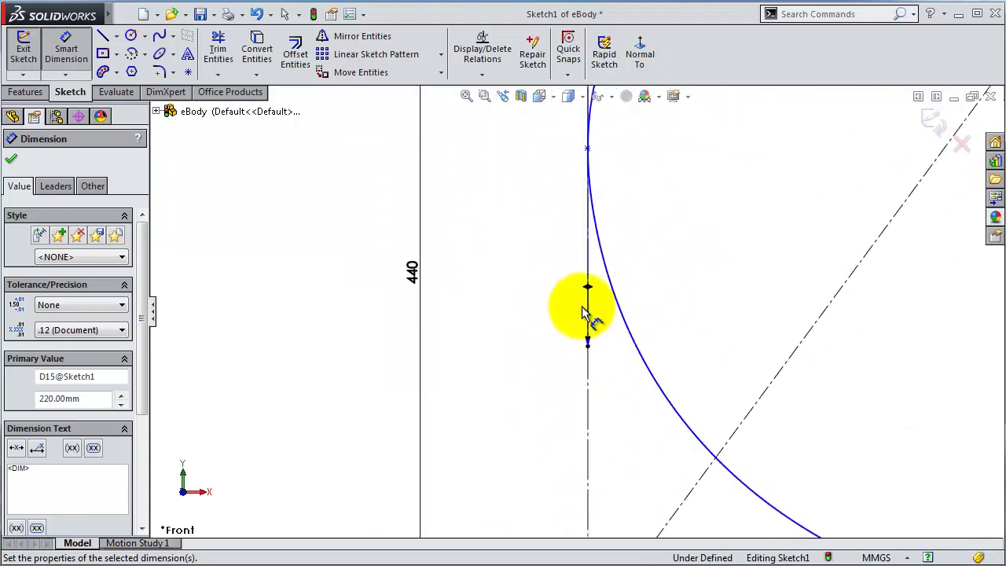
click(590, 287)
click(540, 305)
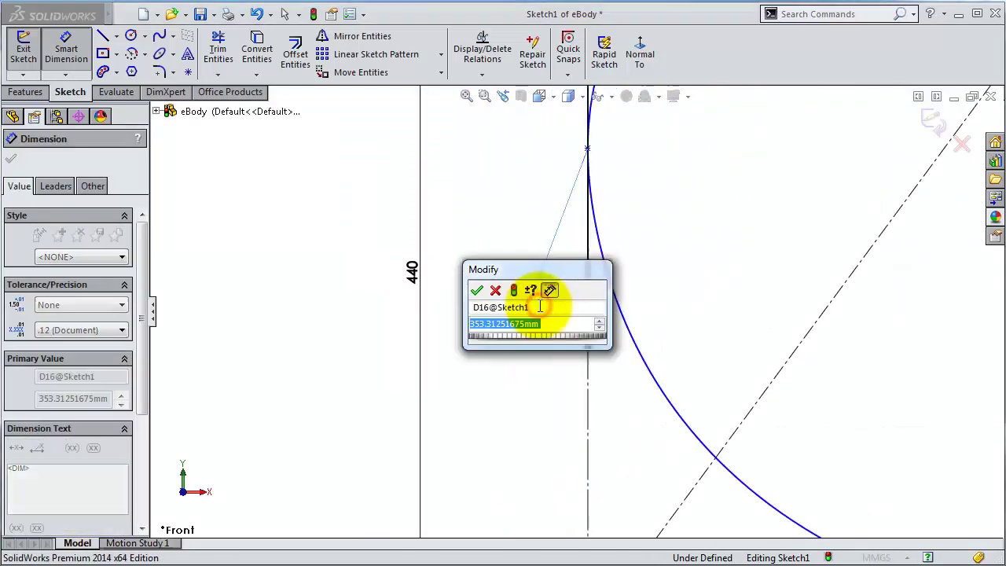
text(400)
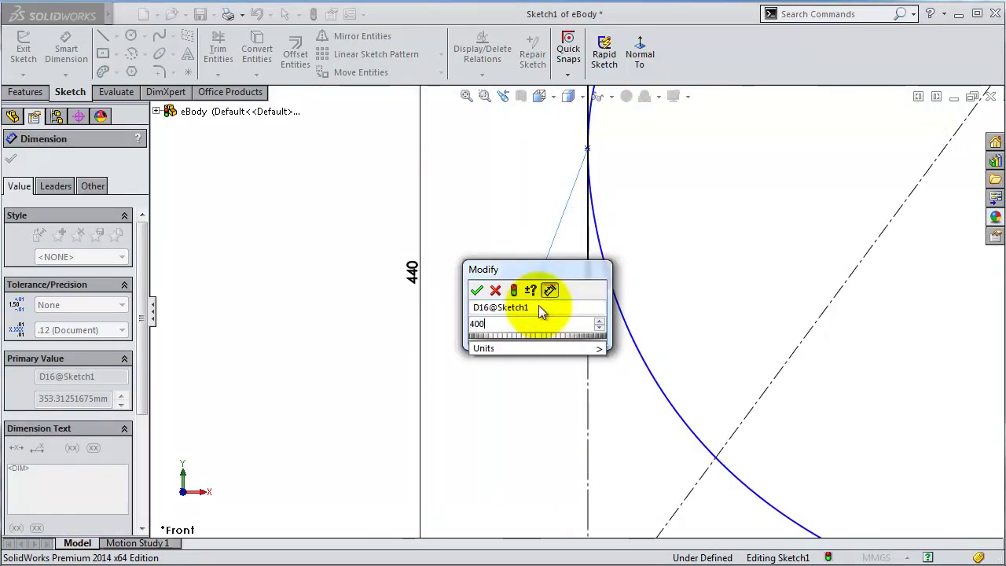
key(Return)
Dimension the bottom tangent handle length to 325 mm.
scroll(785, 365, up, 2)
scroll(788, 374, down, 1)
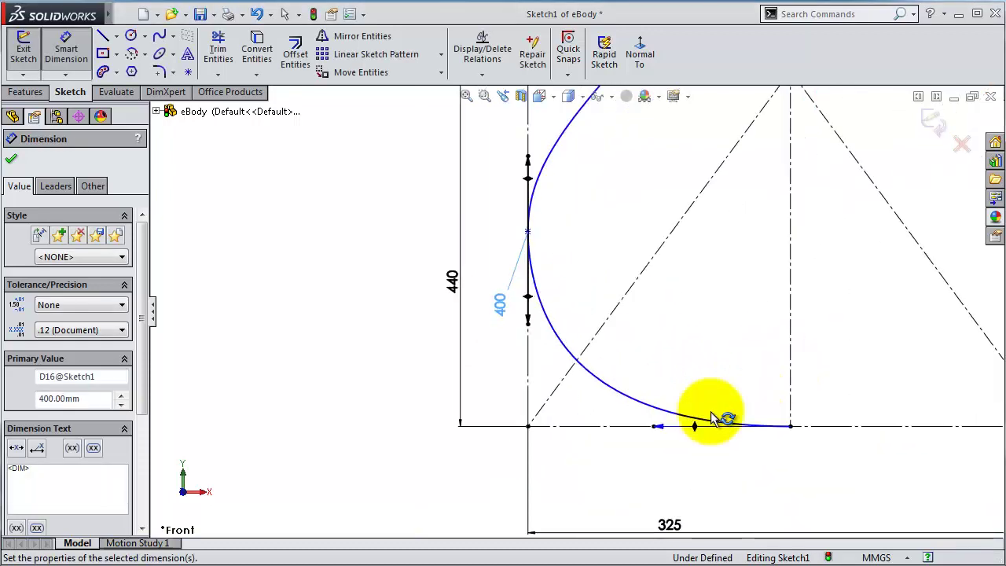
click(697, 434)
click(674, 470)
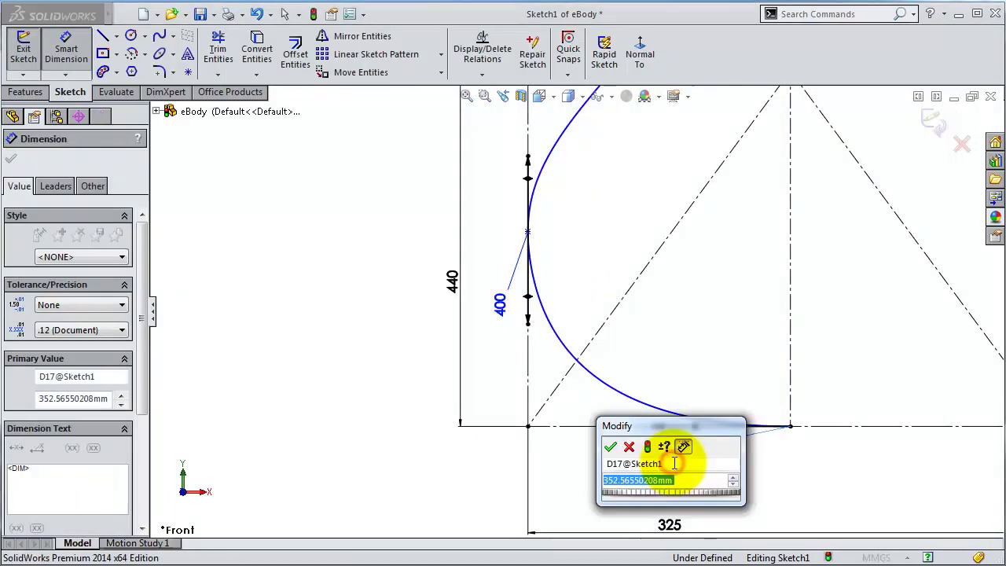
text(325)
key(Return)
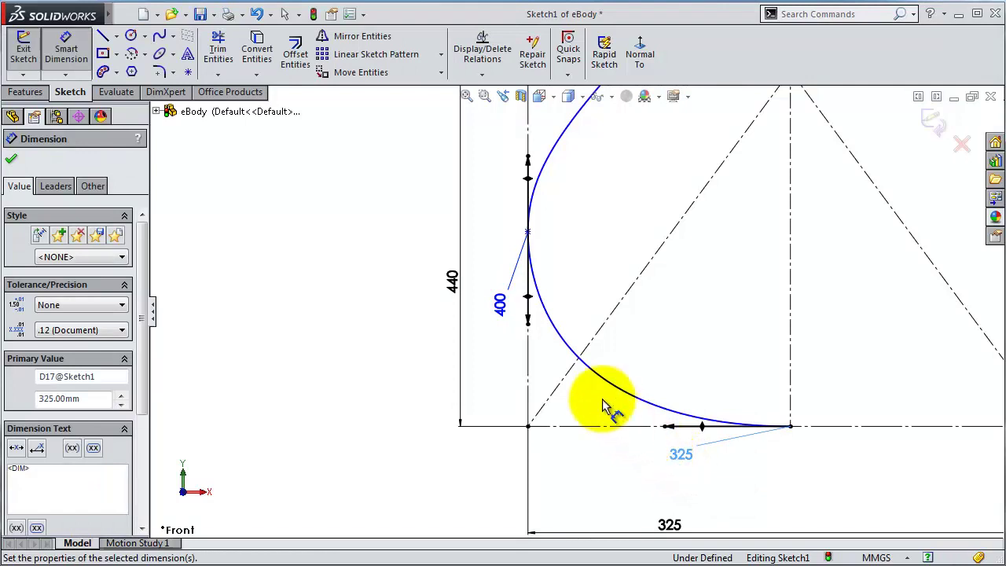
Dimension a left spline point's height from the bottom line, accepting 130.
click(529, 235)
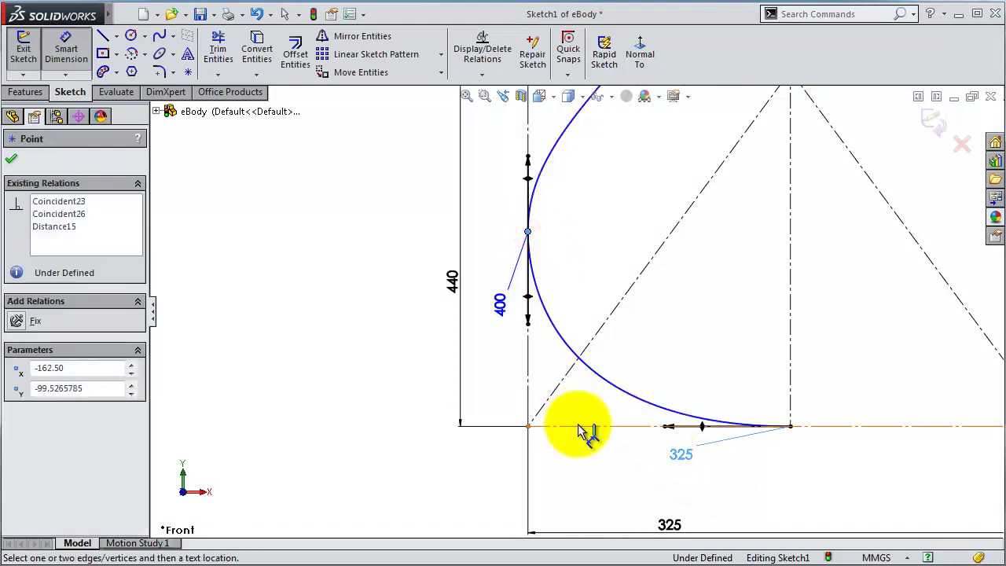
click(588, 426)
click(359, 417)
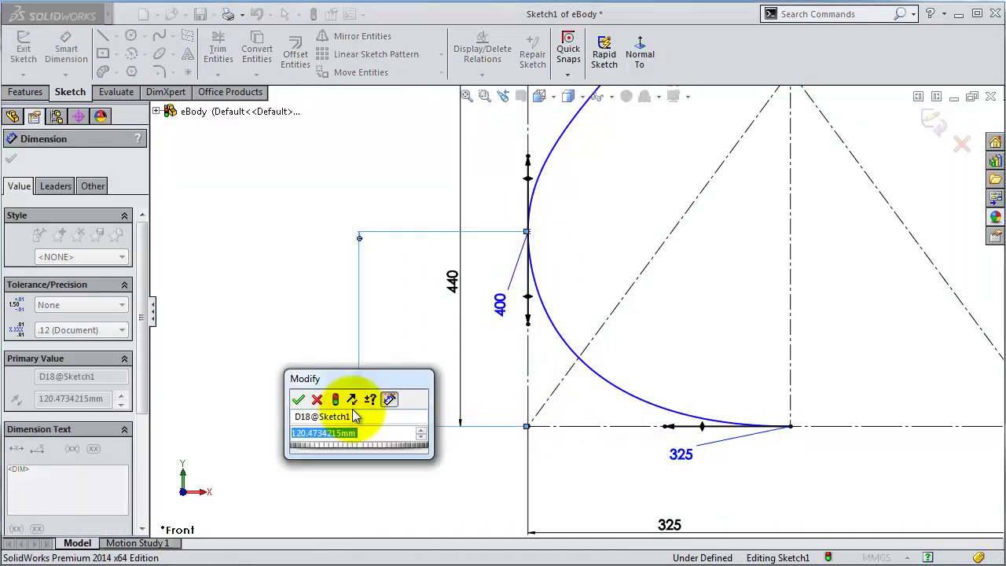
text(1)
key(Return)
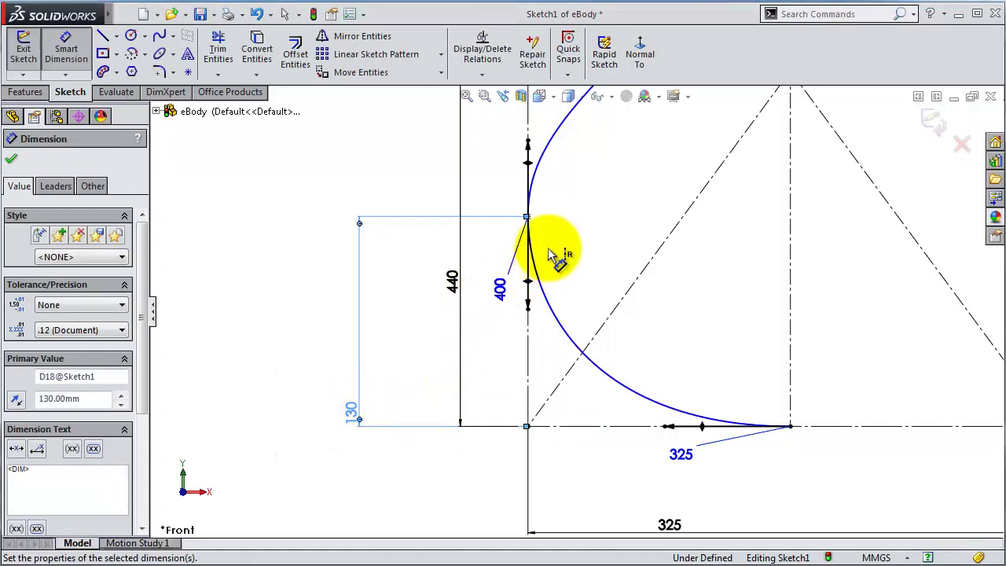
scroll(562, 228, up, 3)
scroll(588, 191, up, 2)
scroll(613, 181, down, 3)
scroll(660, 197, down, 2)
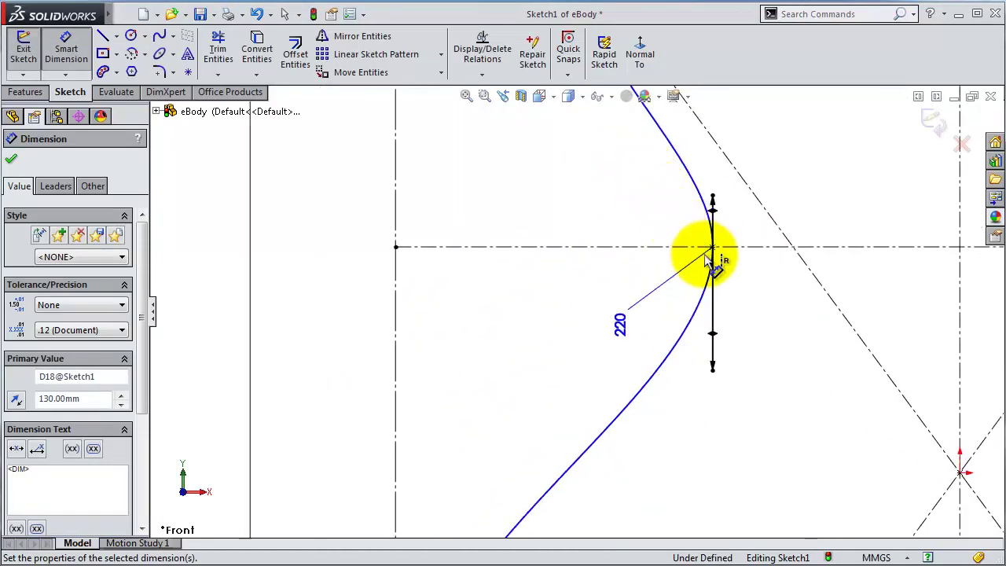
scroll(711, 260, down, 2)
Dimension the waist point 93 mm from the vertical centreline.
click(732, 298)
scroll(840, 334, up, 2)
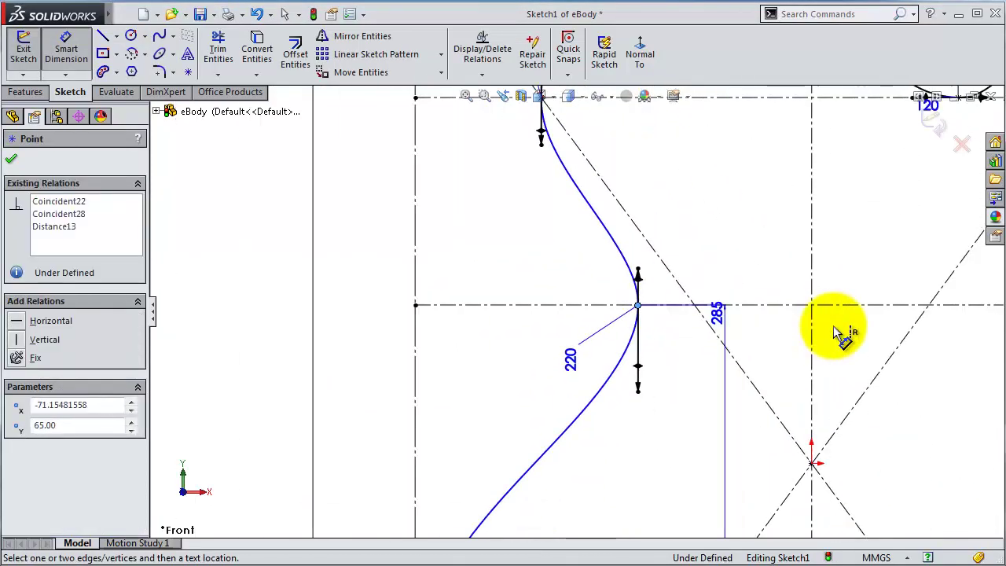
click(814, 334)
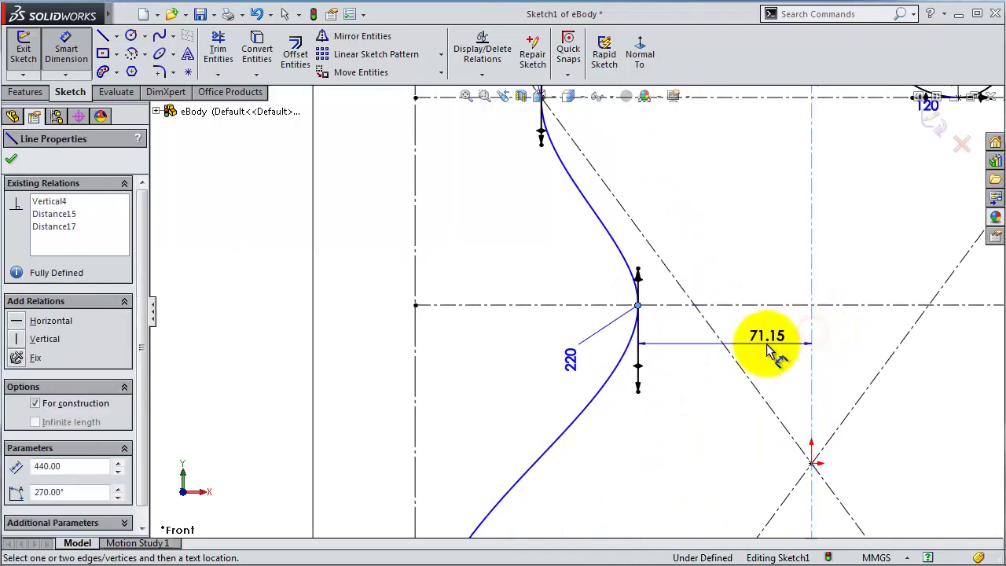
click(771, 351)
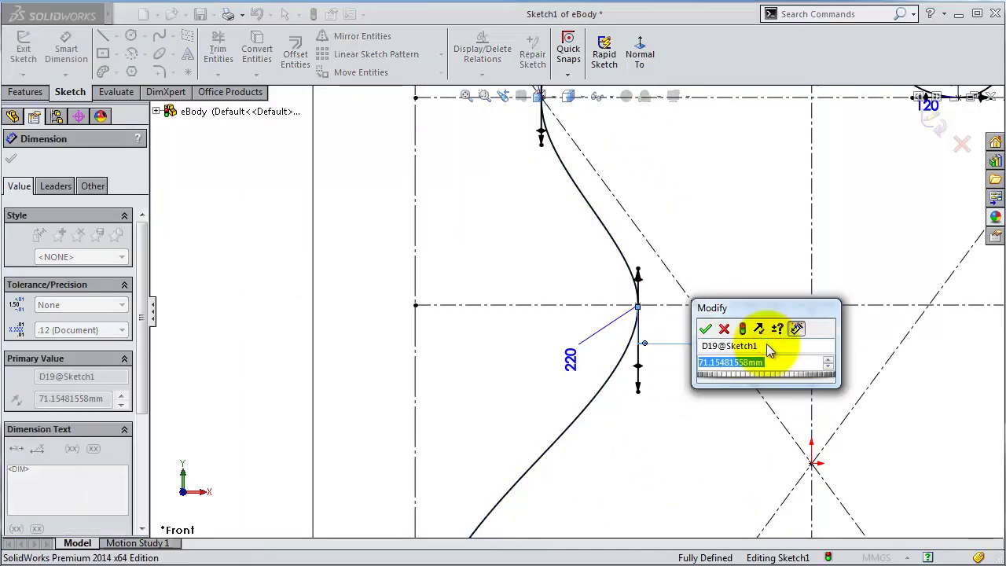
text(93)
key(Return)
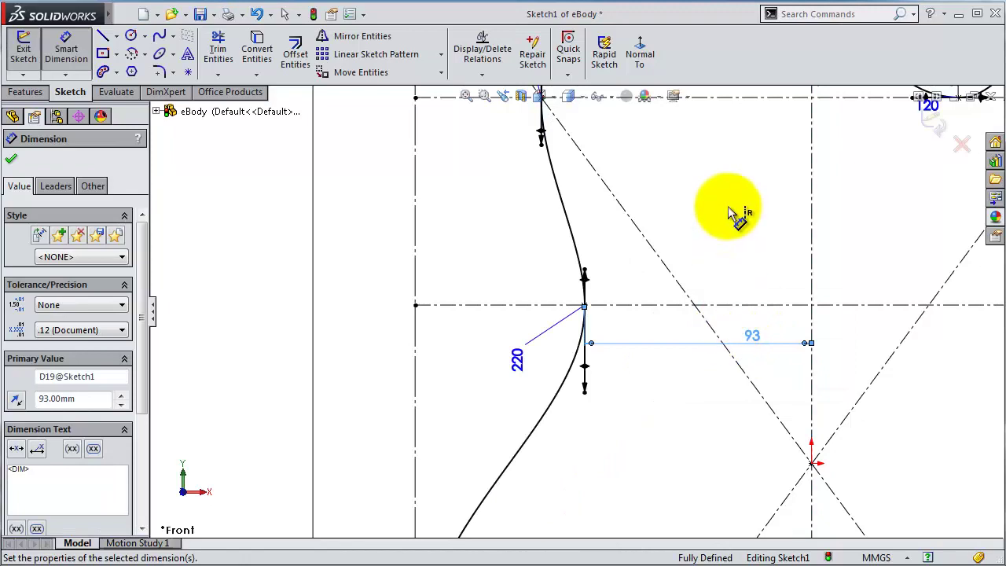
click(731, 212)
Exit Smart Dimension and zoom over the now fully defined sketch.
scroll(729, 209, up, 2)
scroll(672, 357, up, 2)
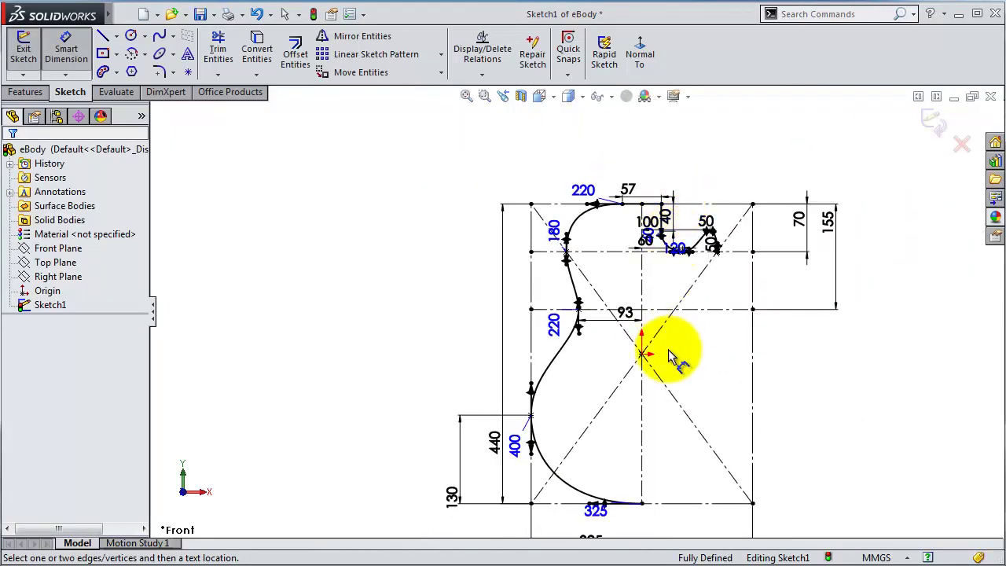
scroll(671, 358, down, 3)
scroll(686, 357, down, 2)
scroll(609, 418, up, 5)
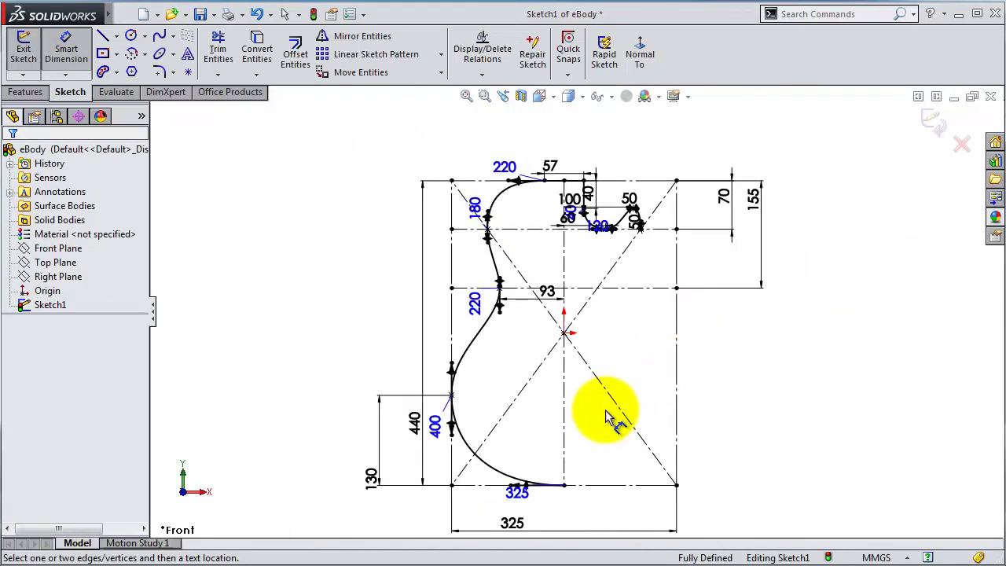
scroll(609, 418, down, 1)
key(Escape)
scroll(872, 489, up, 1)
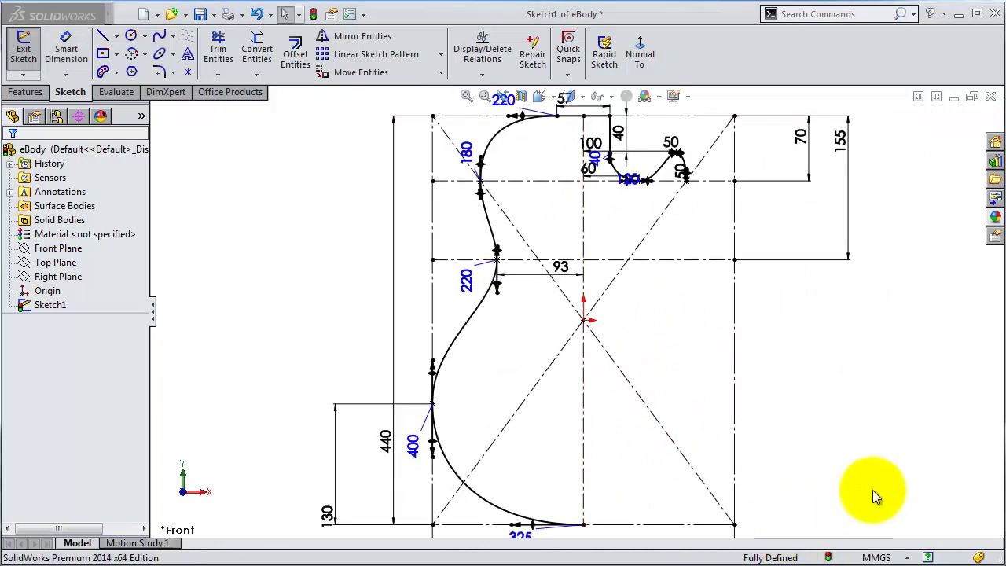
scroll(818, 460, up, 3)
scroll(832, 487, down, 2)
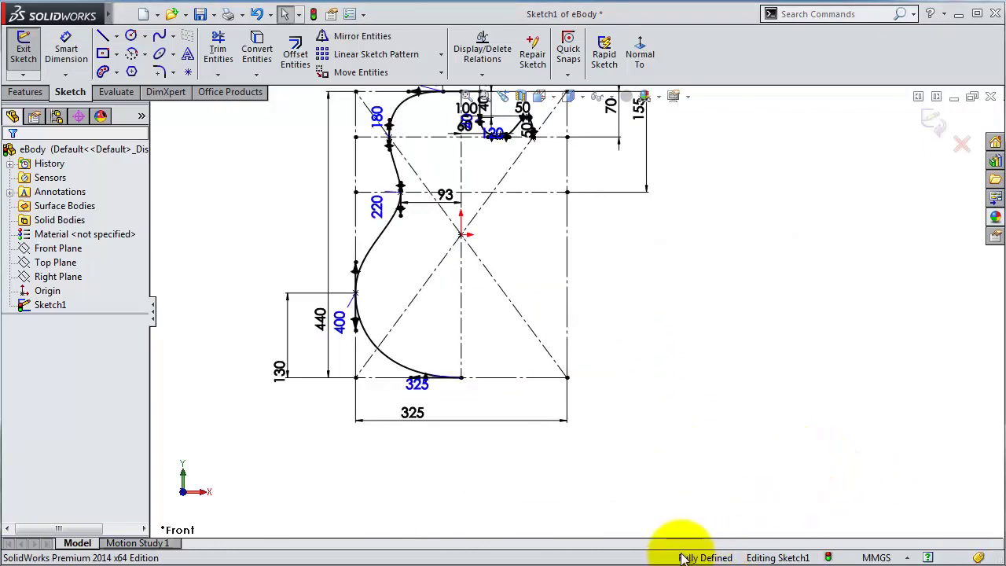
scroll(521, 378, up, 6)
scroll(550, 212, down, 6)
scroll(550, 224, down, 1)
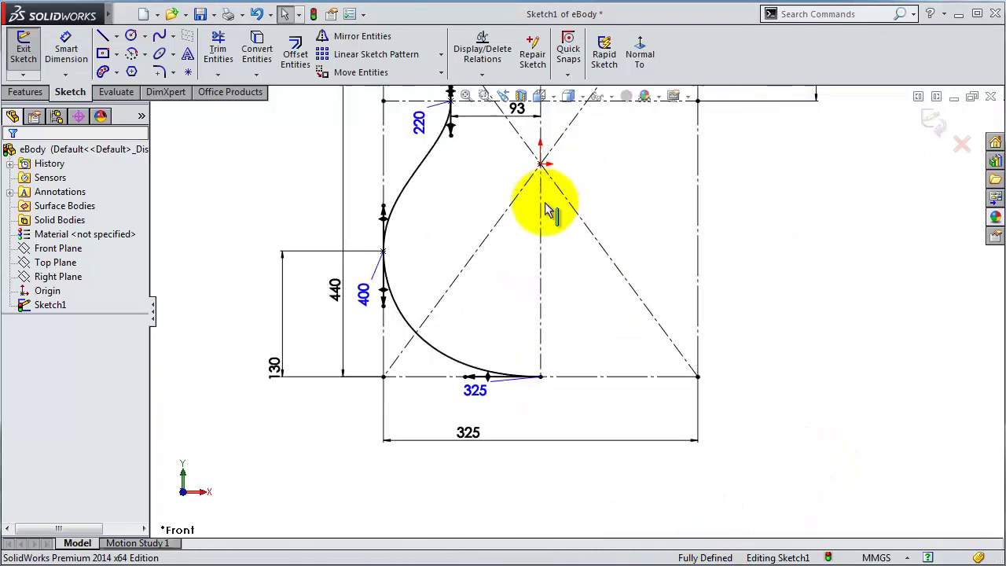
scroll(542, 209, up, 1)
scroll(534, 171, down, 2)
scroll(533, 170, down, 2)
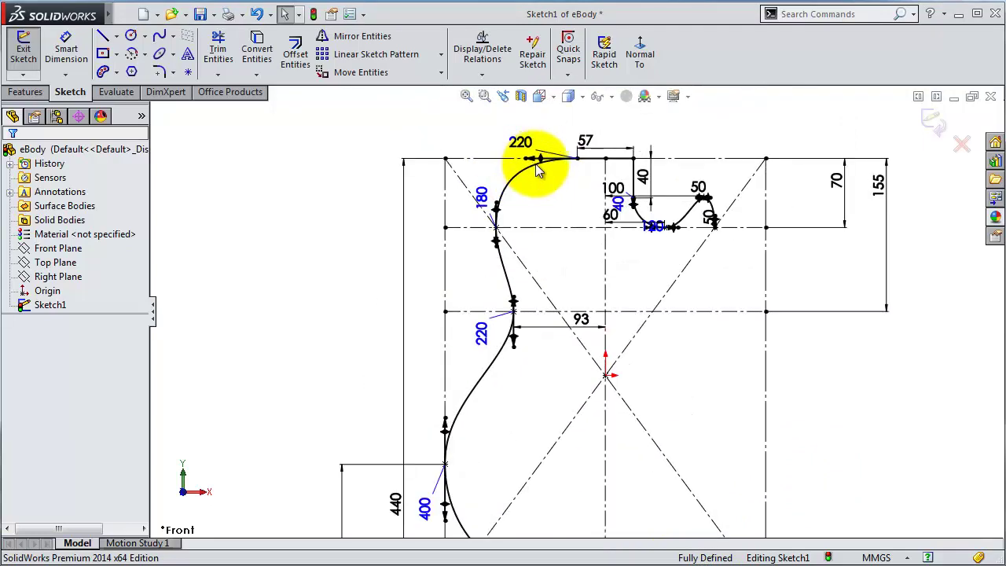
scroll(550, 173, down, 2)
scroll(570, 204, down, 2)
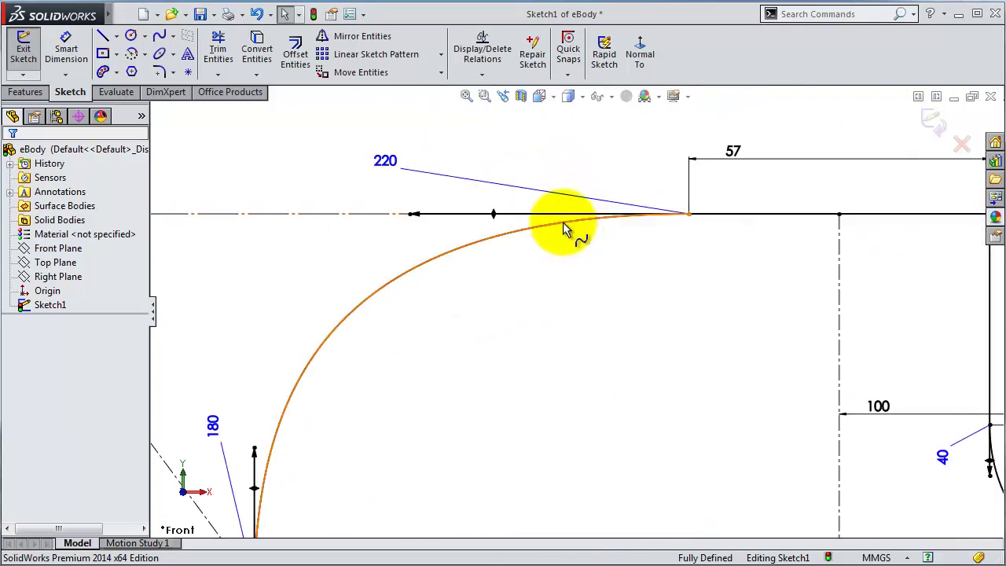
Give the upper body curve and top horizontal line equal curvature.
click(561, 221)
ctrl+click(759, 215)
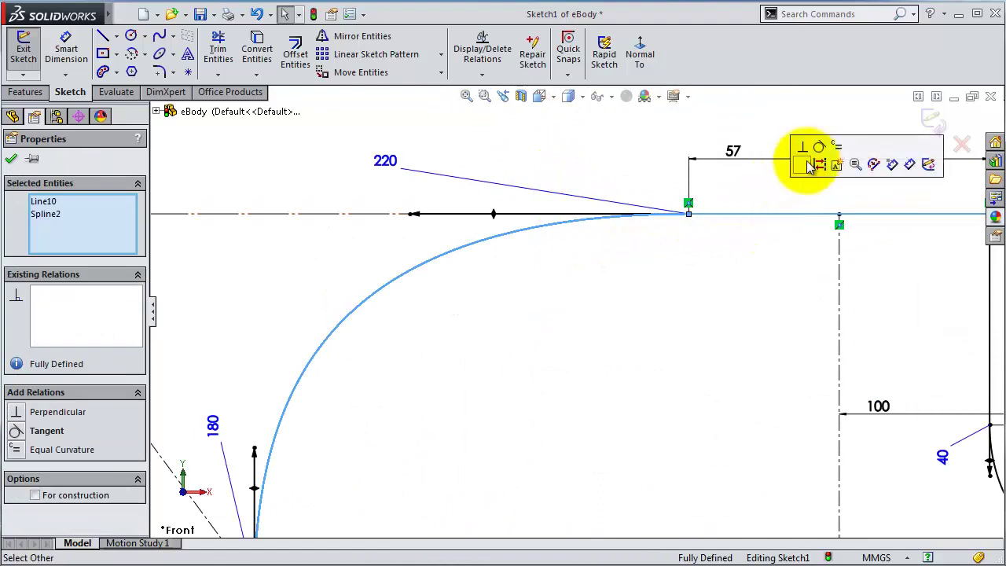
click(826, 143)
click(642, 338)
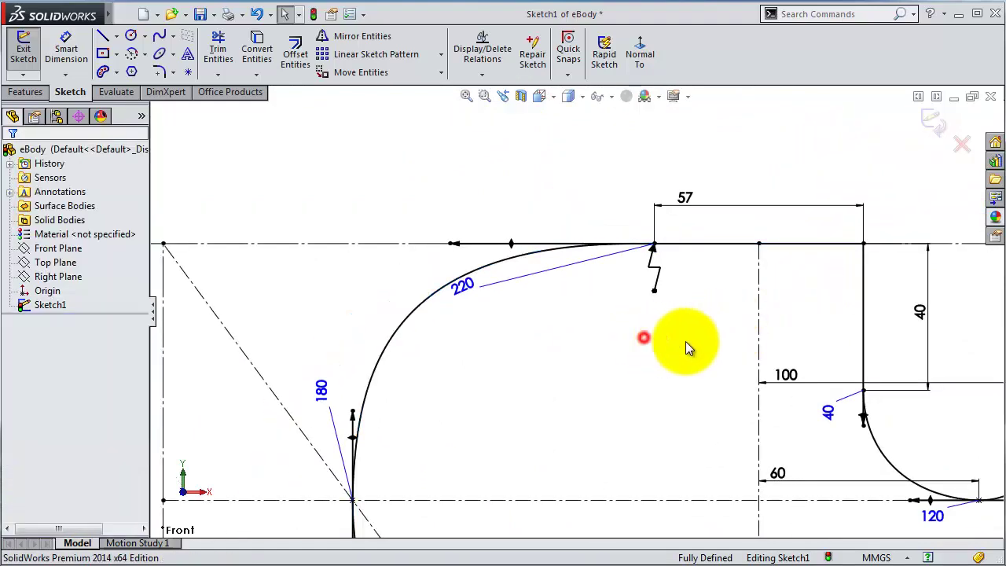
scroll(691, 341, up, 3)
scroll(739, 346, down, 2)
scroll(668, 385, down, 1)
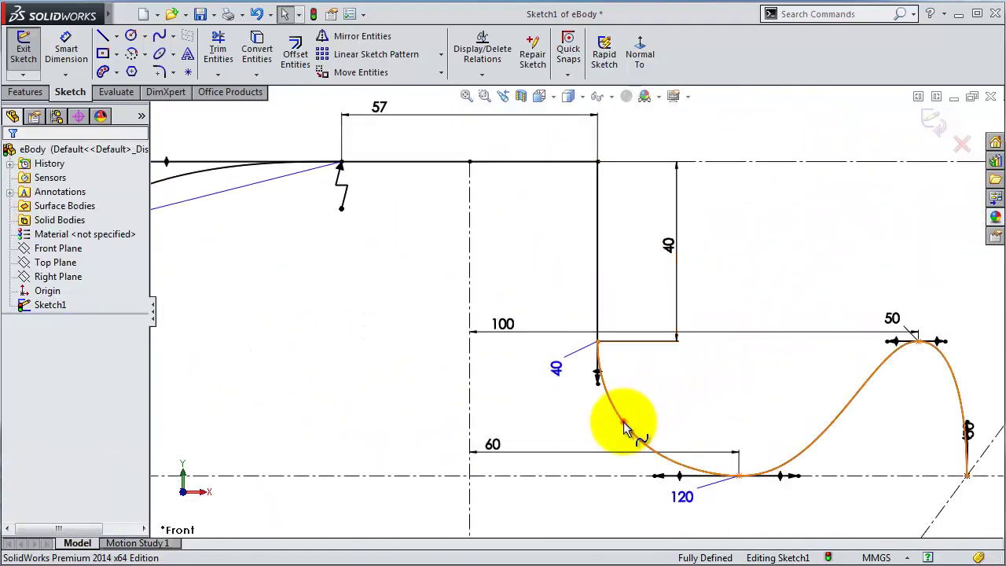
Give the cutaway curve and its vertical line equal curvature.
click(623, 427)
ctrl+click(599, 284)
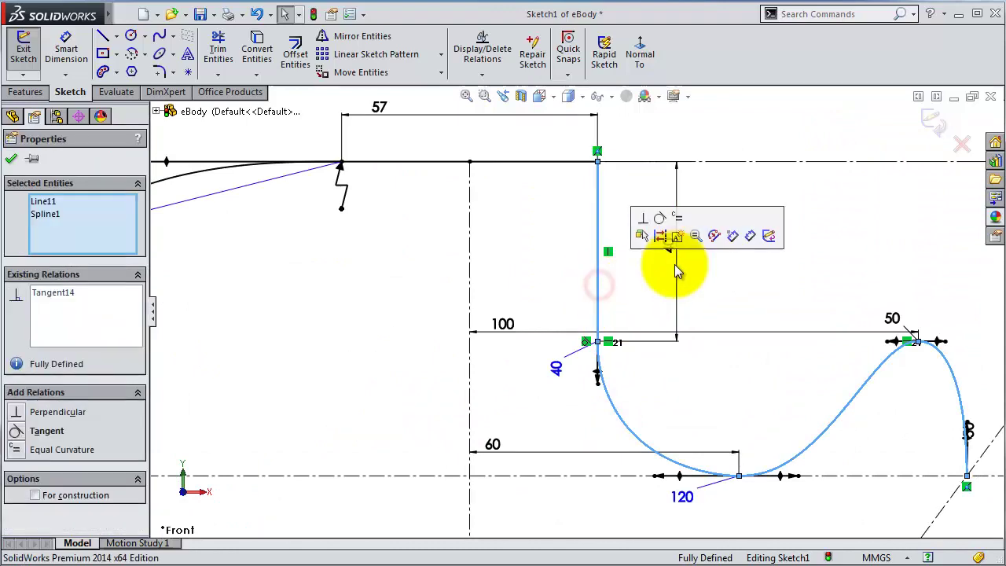
click(679, 218)
click(772, 237)
scroll(775, 292, up, 1)
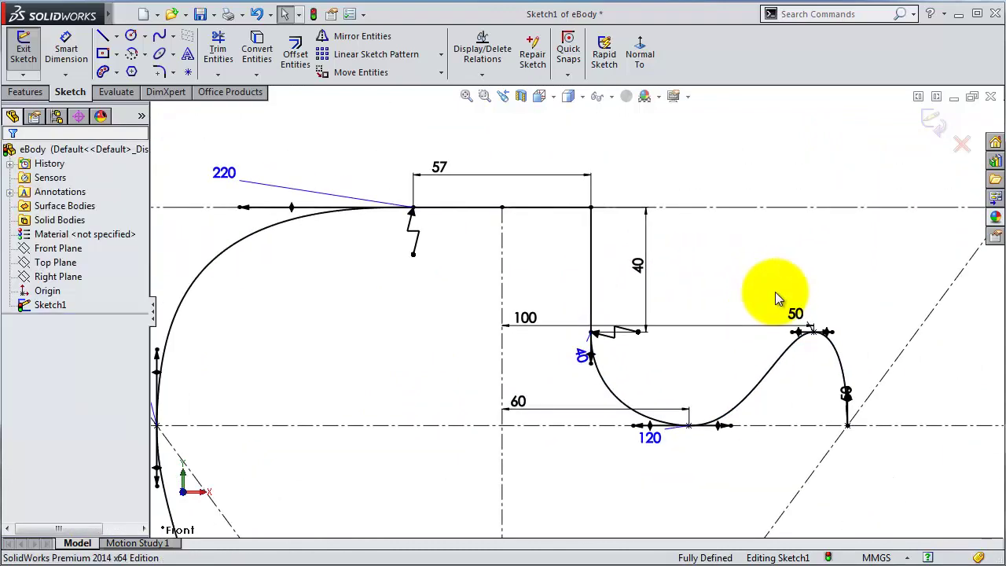
scroll(774, 294, up, 2)
scroll(770, 306, up, 2)
scroll(606, 291, up, 2)
scroll(576, 425, up, 2)
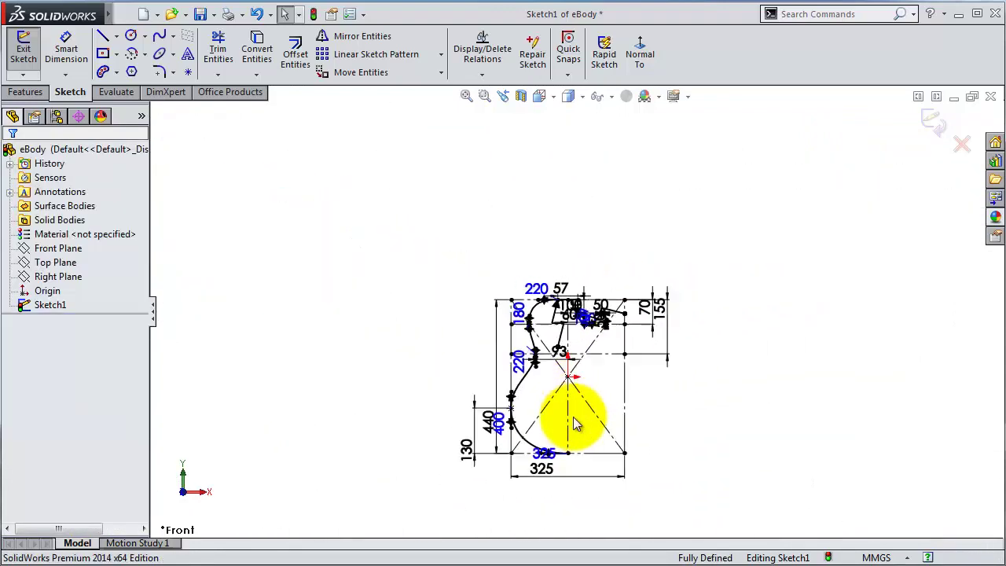
scroll(576, 424, down, 3)
Mirror Spline2, the left body curve, about the vertical centreline to create the right side.
click(361, 36)
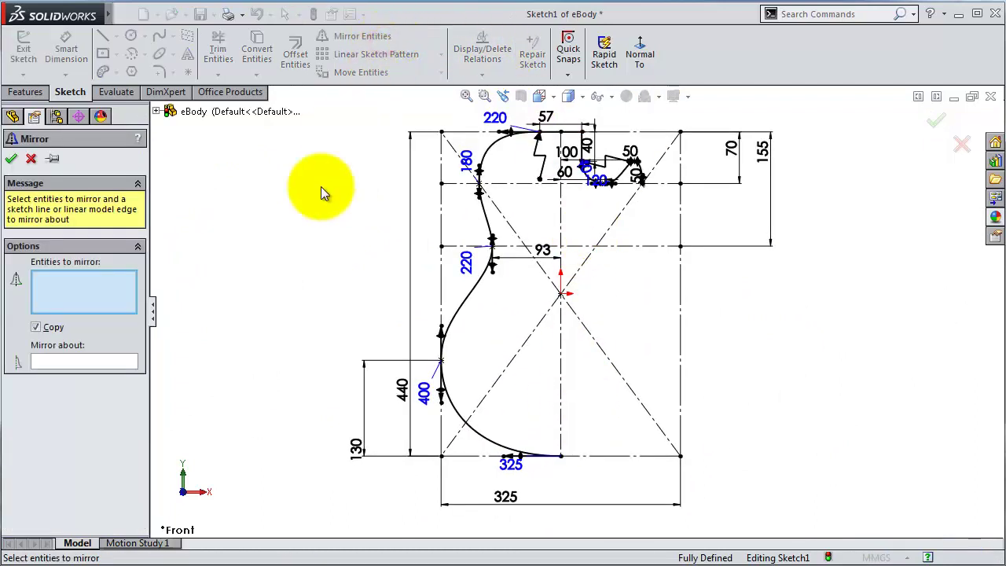
click(462, 308)
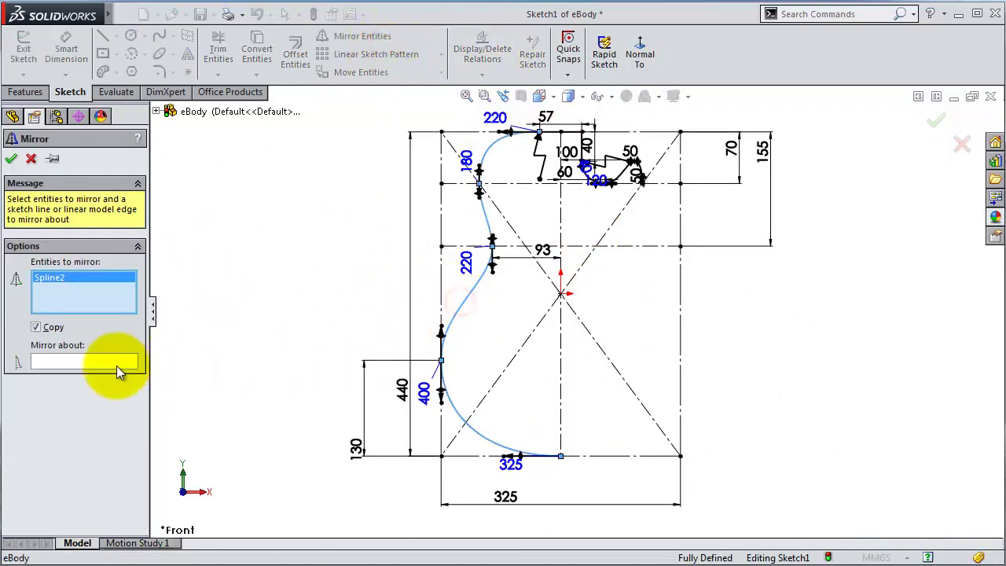
click(115, 364)
click(561, 350)
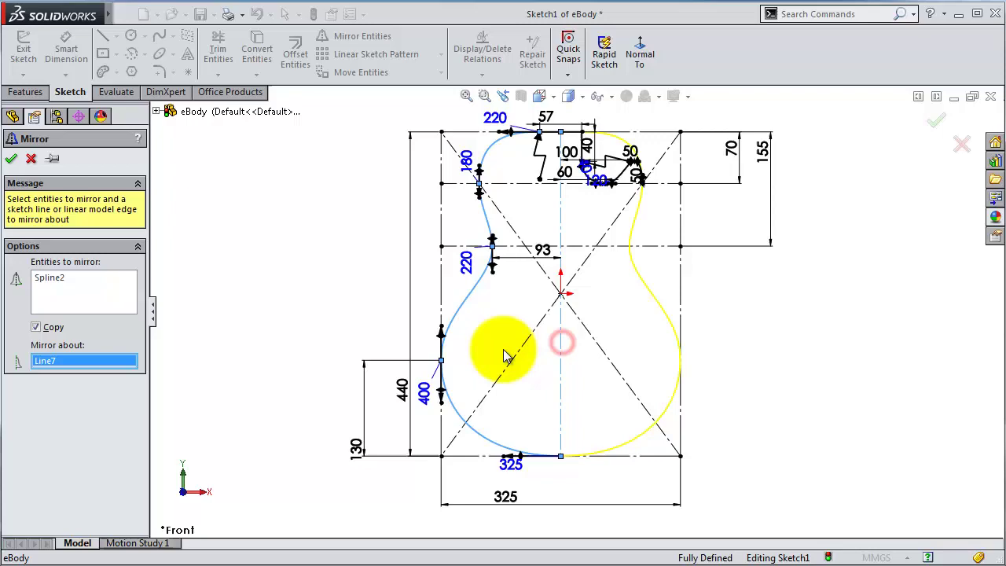
click(11, 157)
scroll(632, 161, down, 3)
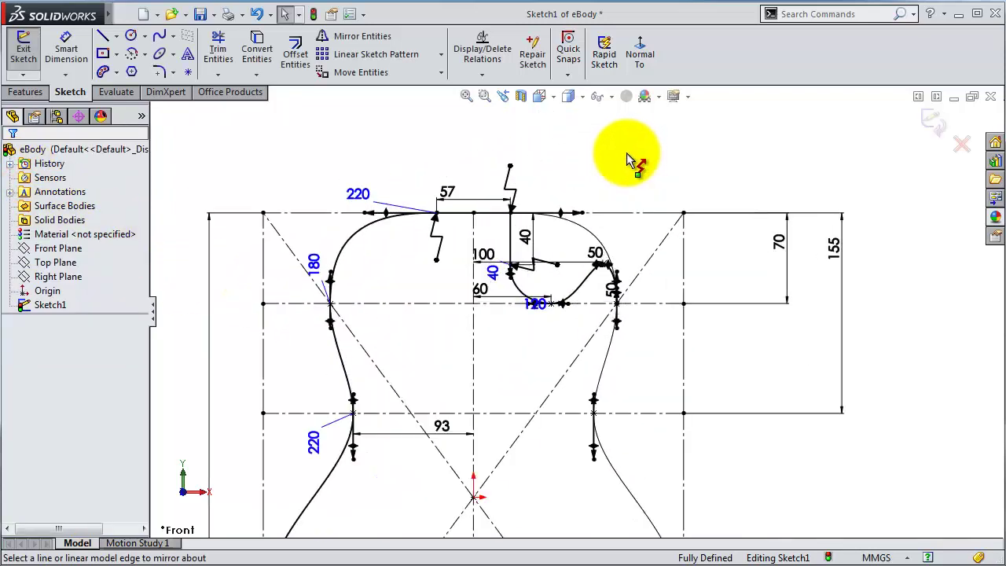
middle_drag(632, 159, 654, 174)
scroll(654, 174, up, 2)
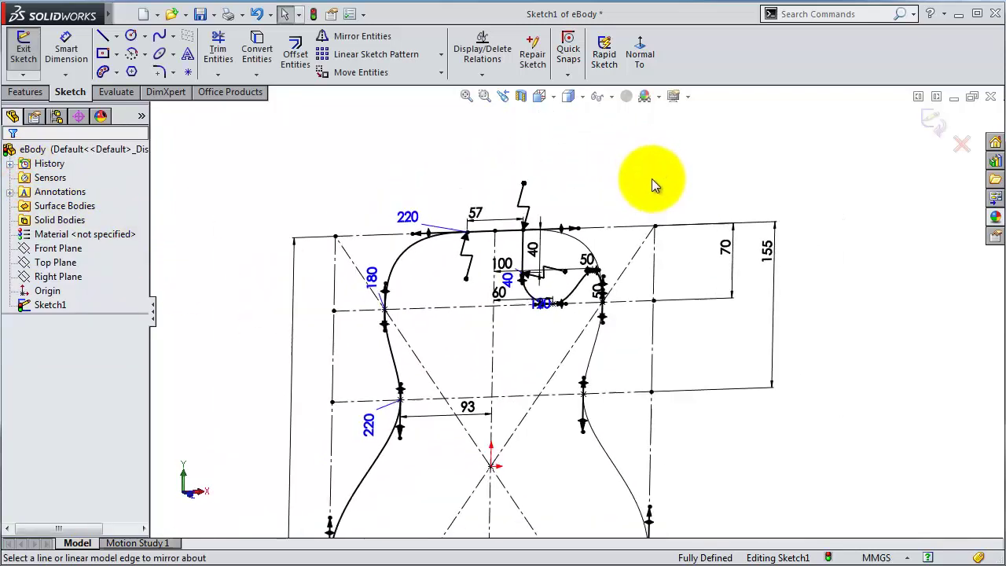
scroll(572, 337, up, 2)
scroll(572, 362, up, 2)
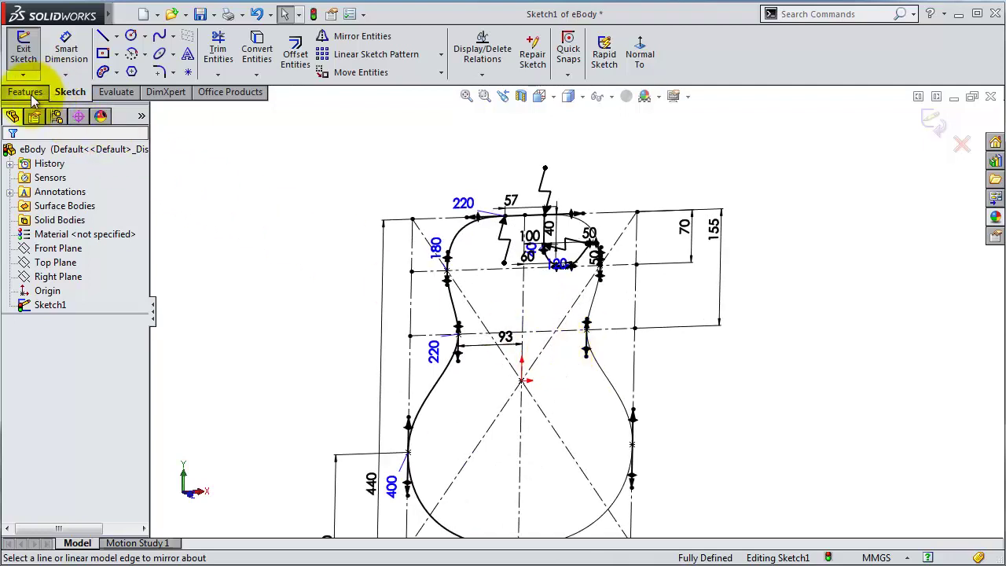
Extrude the guitar body region 50 mm as Boss-Extrude1.
click(31, 93)
click(33, 58)
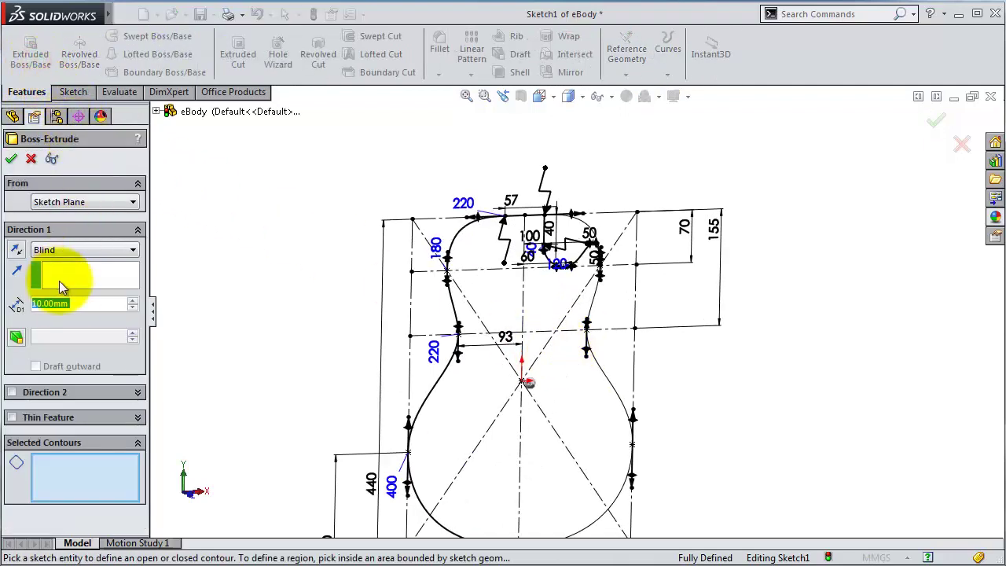
text(50)
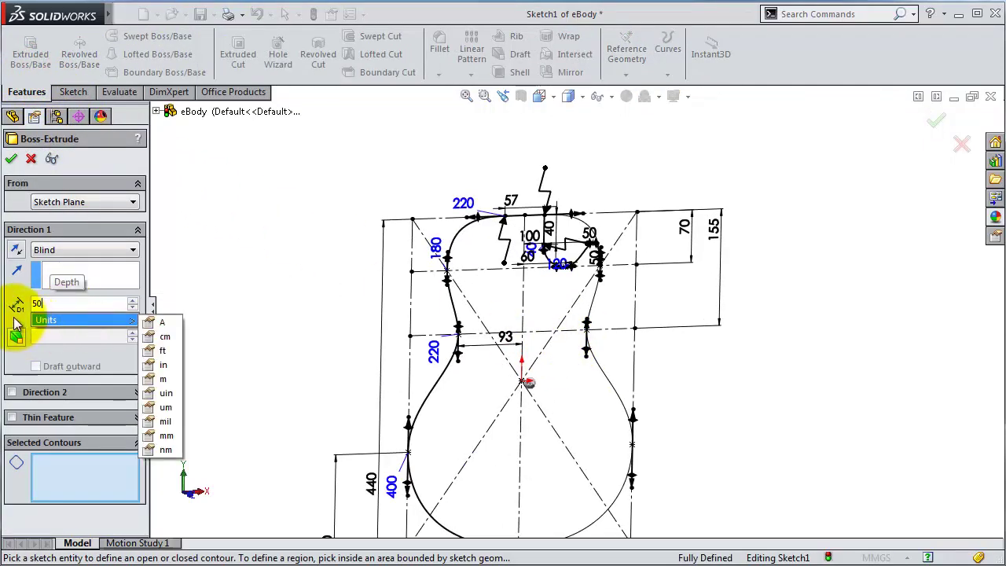
key(Return)
click(74, 483)
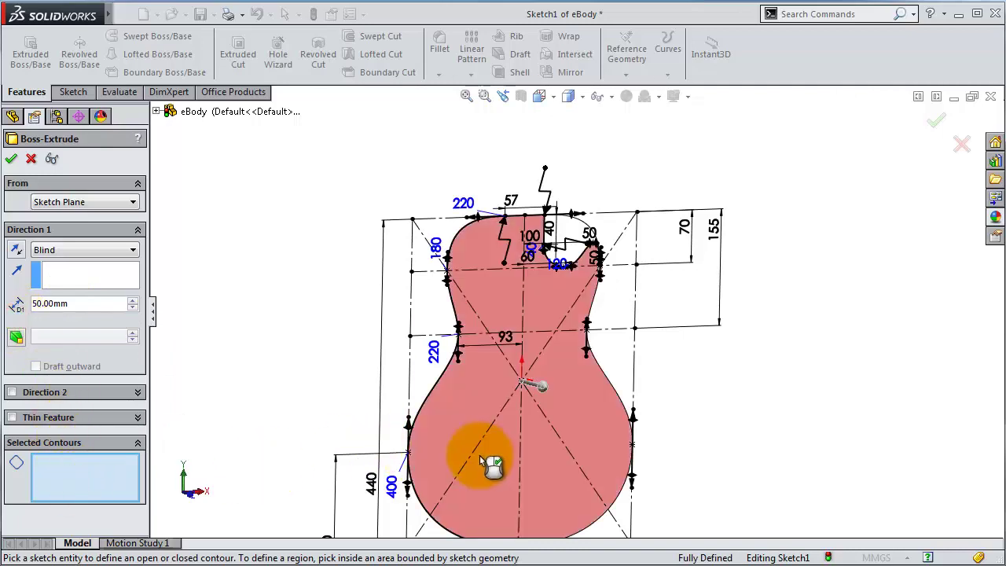
click(479, 456)
click(933, 123)
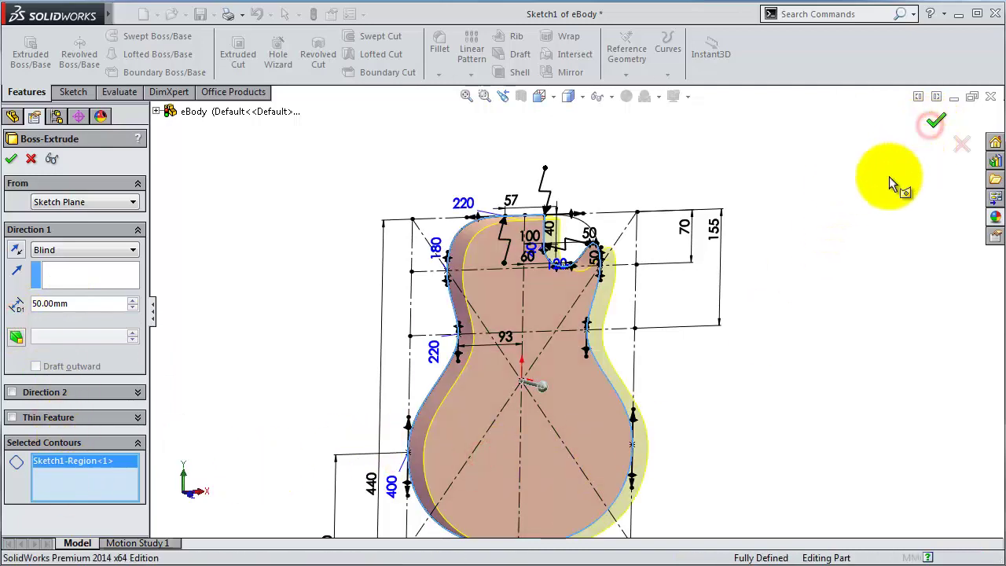
mouse_move(739, 282)
middle_down()
mouse_move(725, 285)
mouse_move(741, 285)
middle_up()
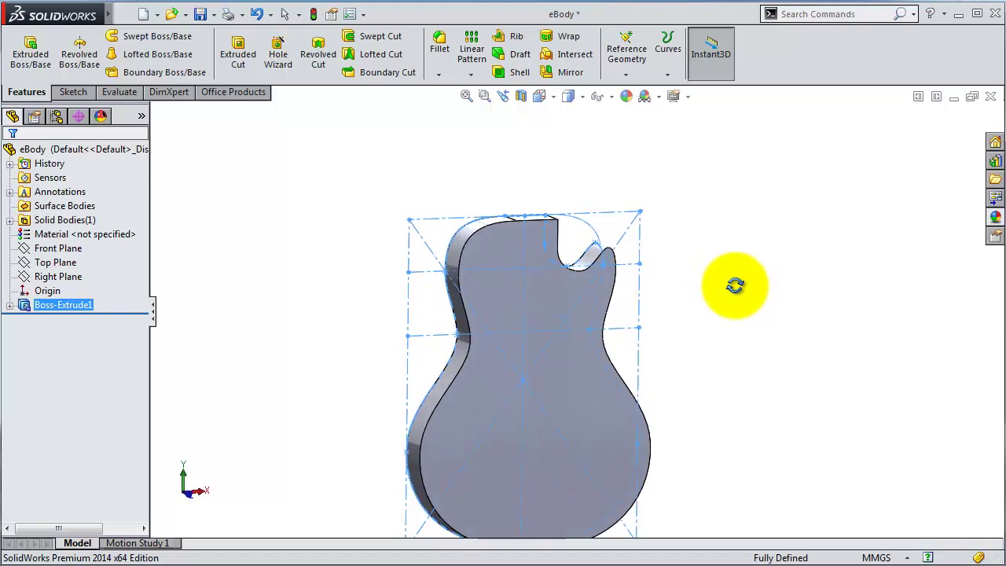
key(f)
click(794, 334)
mouse_move(793, 334)
middle_down()
mouse_move(707, 323)
mouse_move(327, 339)
mouse_move(366, 399)
mouse_move(420, 447)
mouse_move(665, 510)
mouse_move(740, 447)
mouse_move(740, 416)
mouse_move(714, 456)
mouse_move(718, 476)
mouse_move(724, 299)
mouse_move(442, 294)
mouse_move(421, 274)
mouse_move(482, 359)
middle_up()
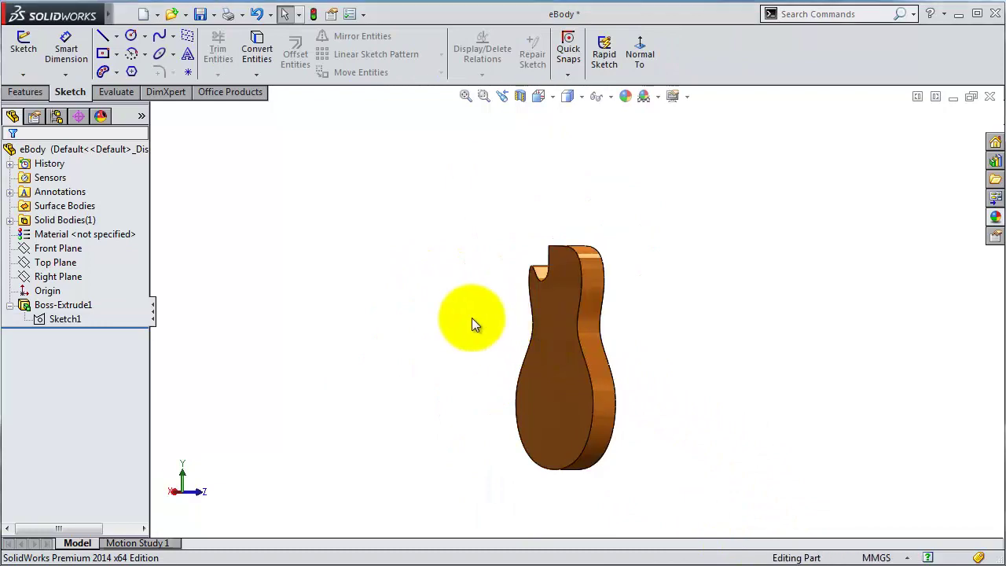
scroll(579, 373, down, 3)
scroll(545, 348, down, 3)
mouse_move(545, 348)
middle_down()
mouse_move(232, 320)
mouse_move(609, 424)
middle_up()
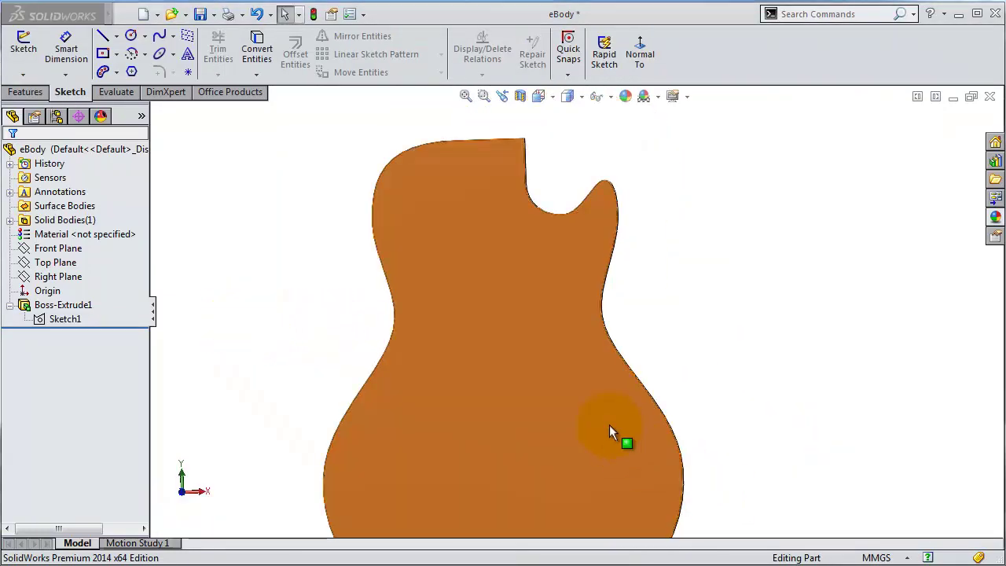
Start a new sketch on the body's flat face and convert its outline edges into it.
click(615, 393)
click(642, 359)
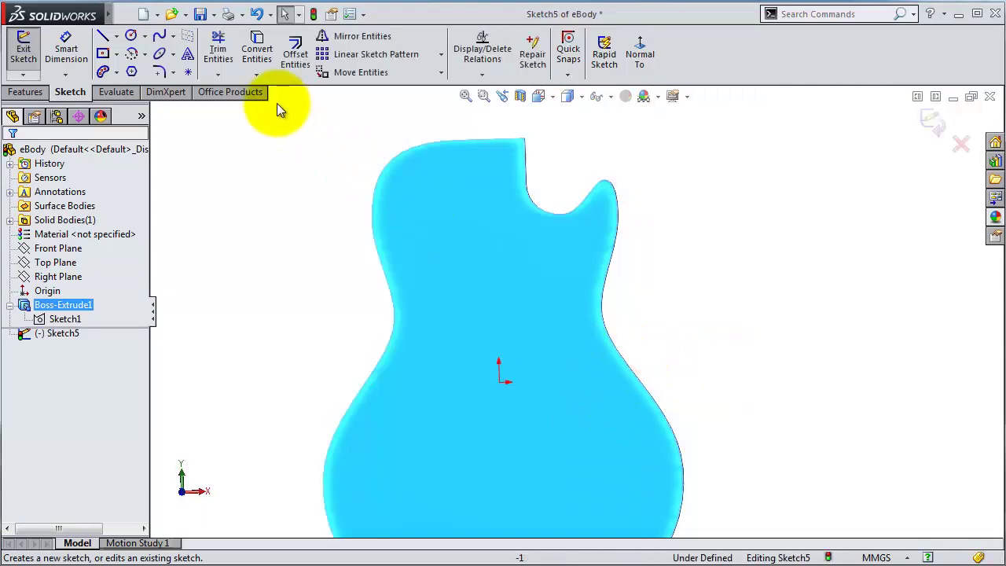
click(260, 54)
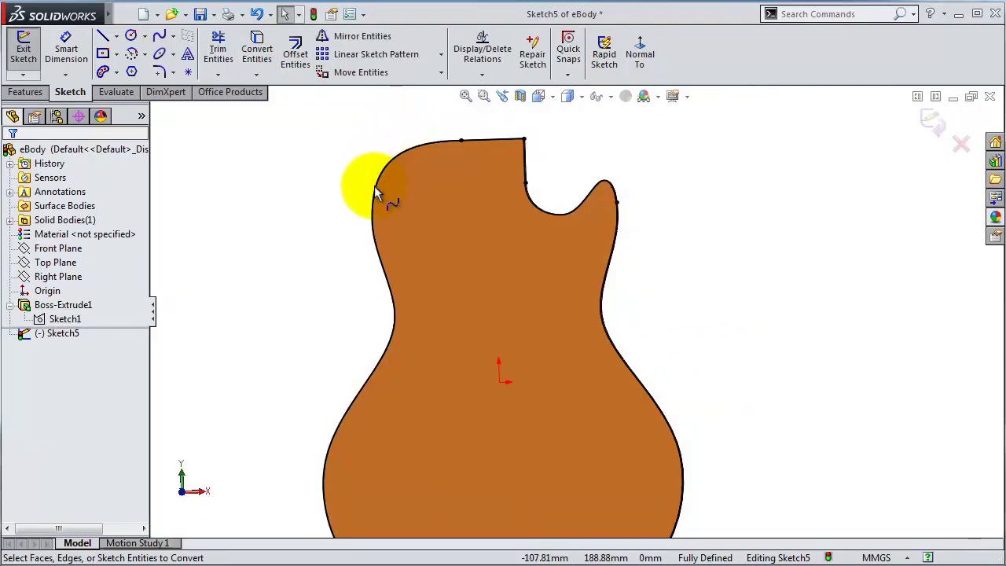
Offset the outline chain, including the cutaway arc, 40 mm inward with Reverse.
click(295, 55)
click(417, 146)
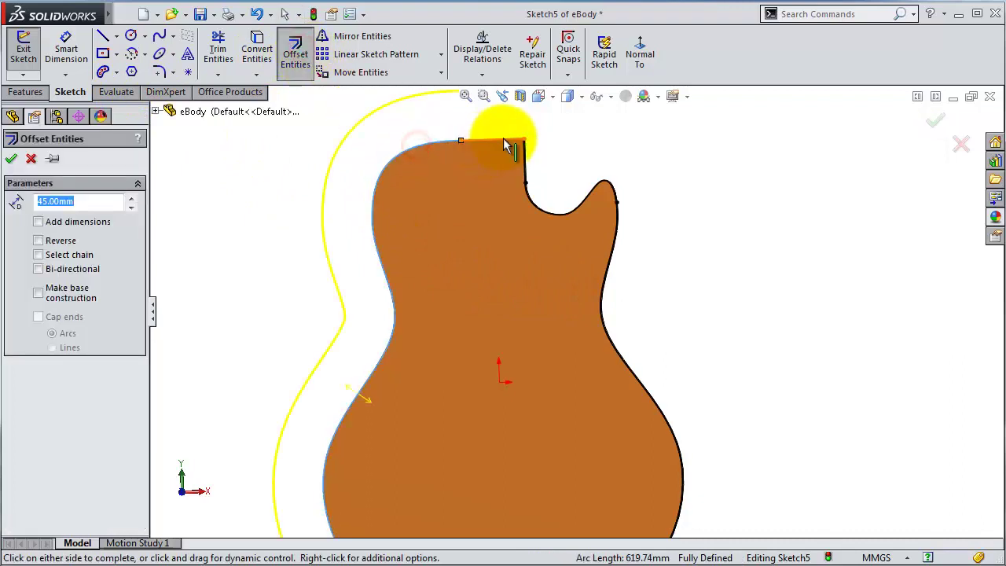
click(554, 214)
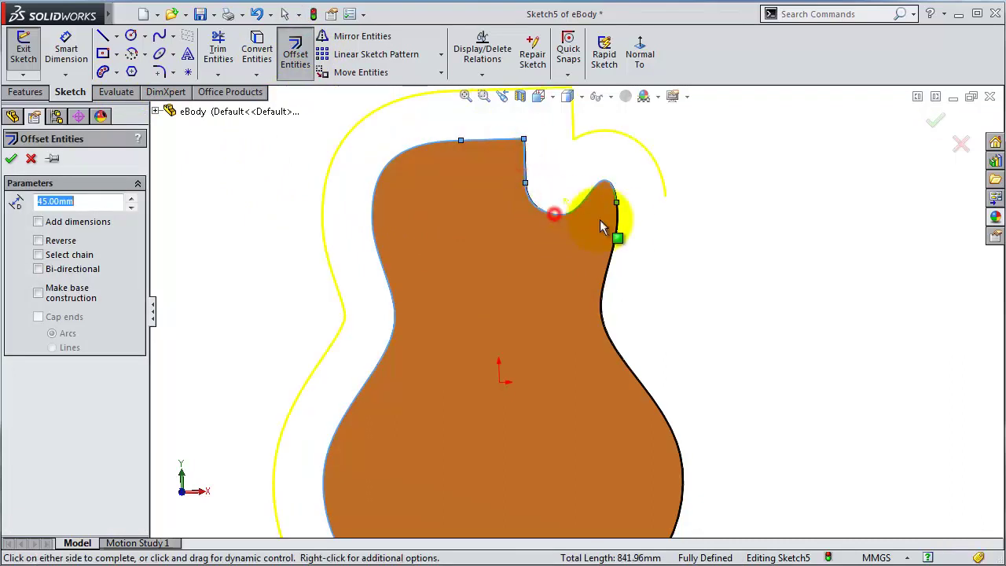
scroll(620, 297, up, 3)
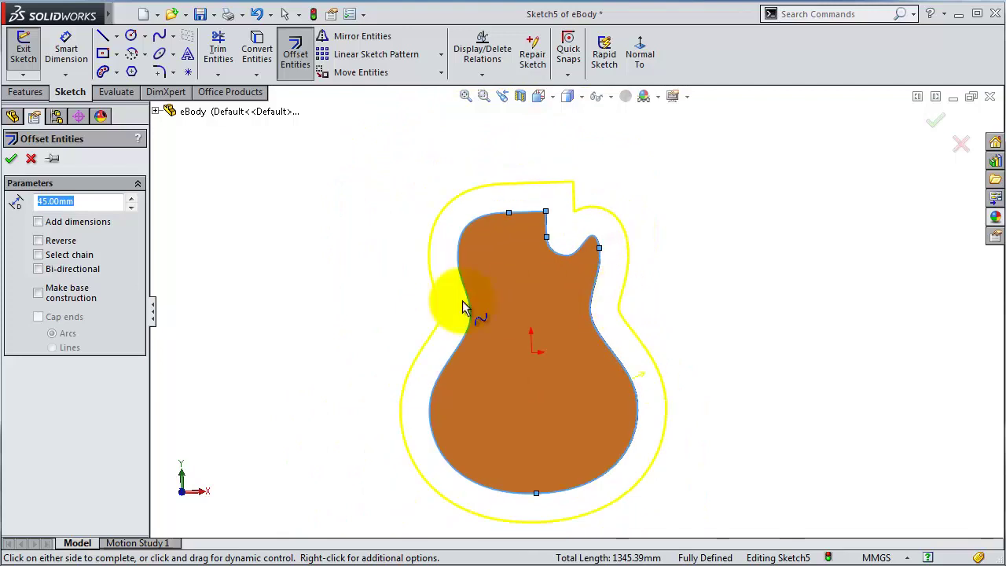
click(99, 202)
text(35)
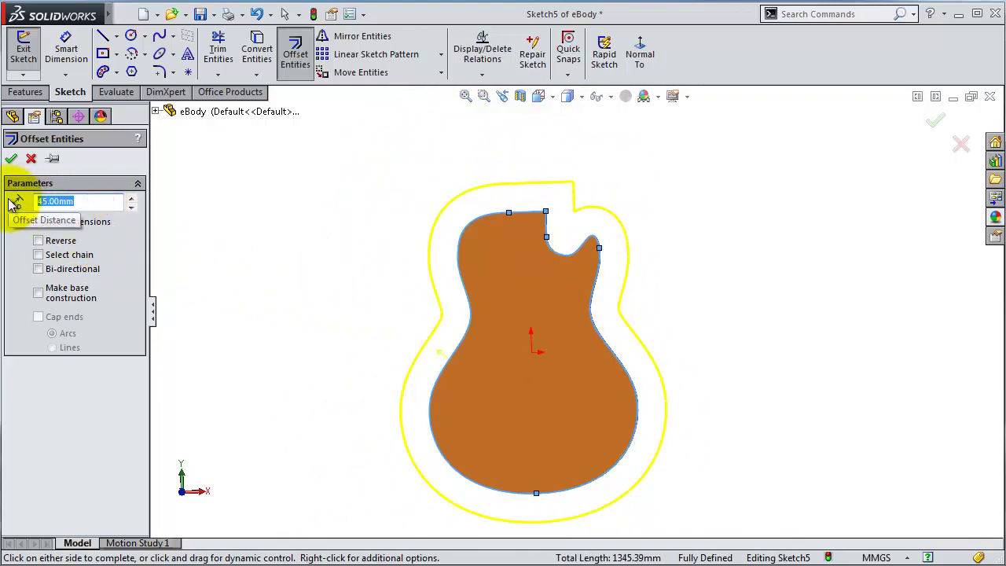
click(40, 242)
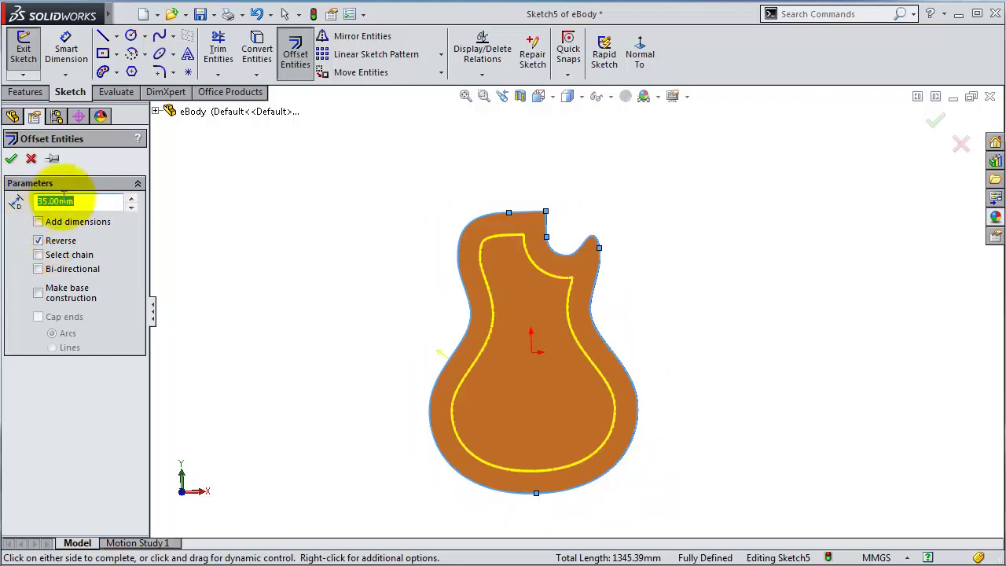
scroll(346, 210, down, 2)
scroll(425, 240, down, 1)
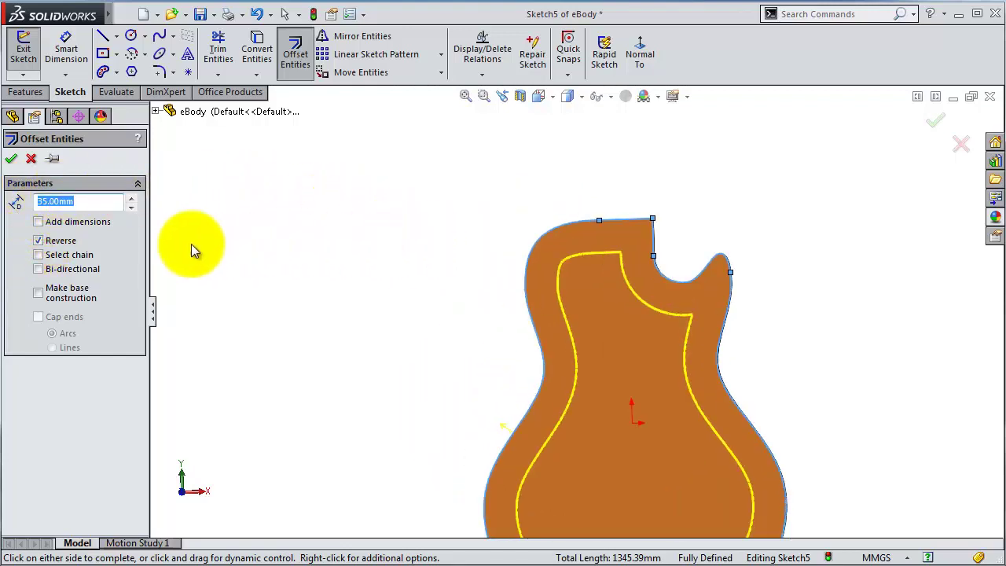
click(81, 204)
text(40)
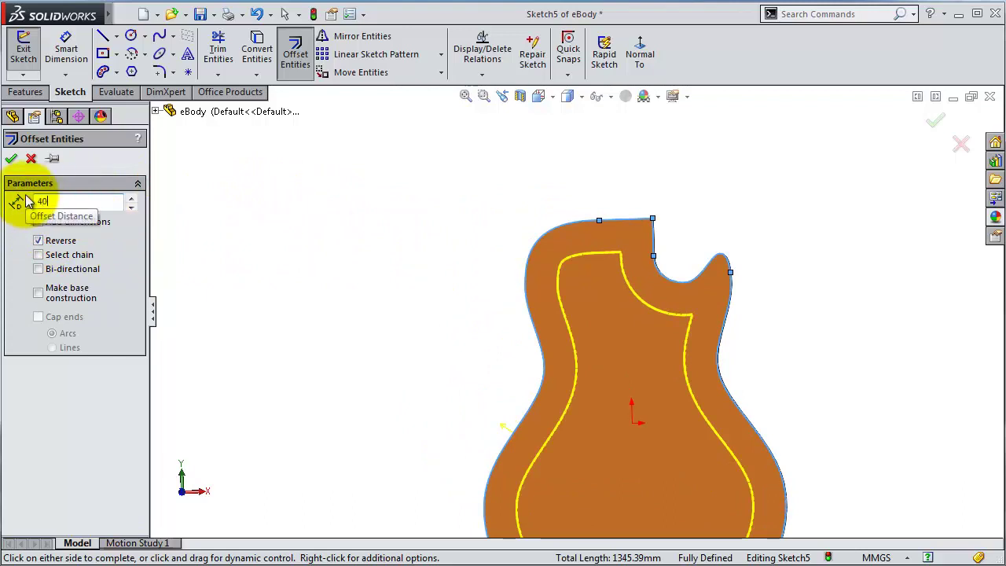
key(Return)
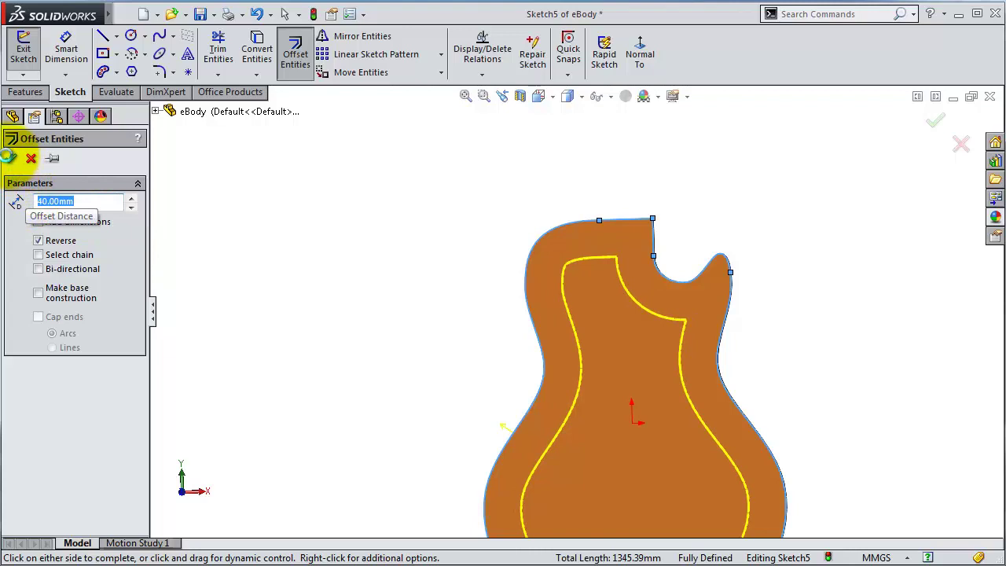
click(11, 159)
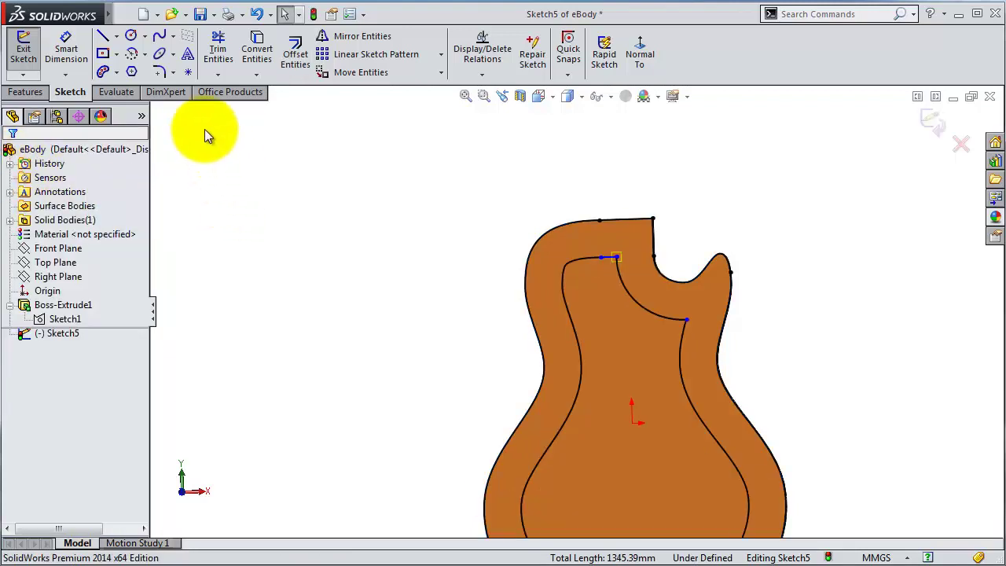
Draw a horizontal line joining the left and right inner offset curves.
click(102, 37)
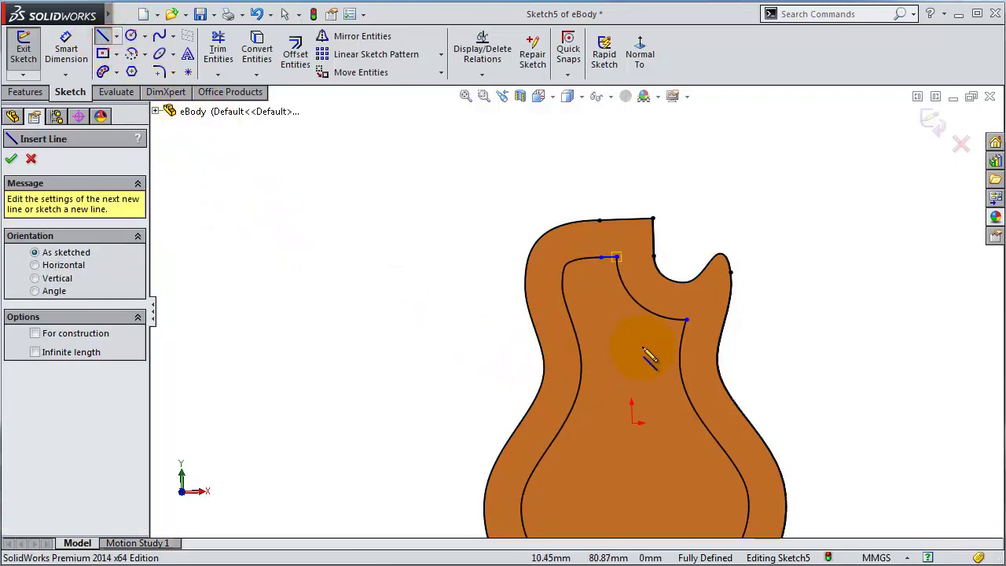
click(686, 321)
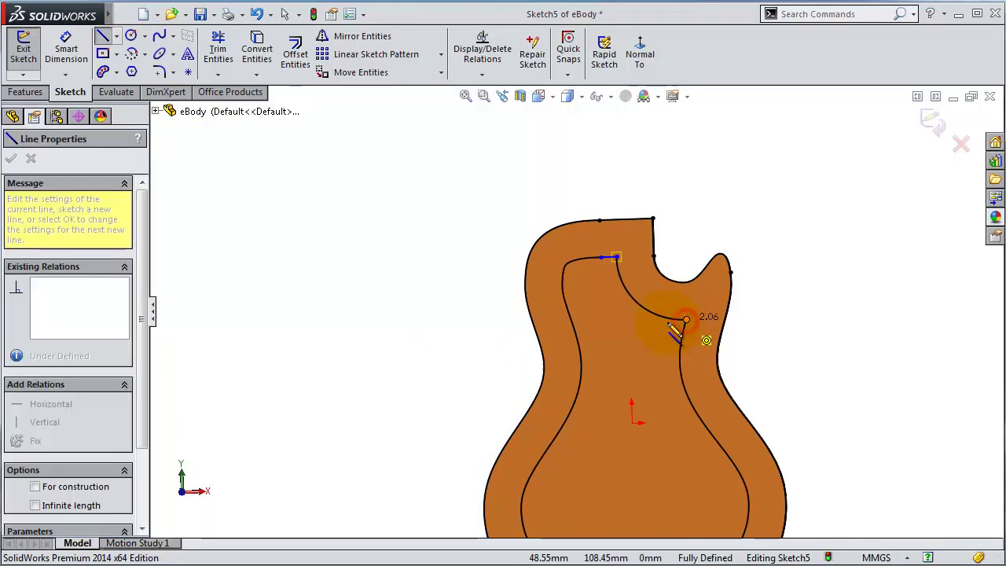
click(573, 323)
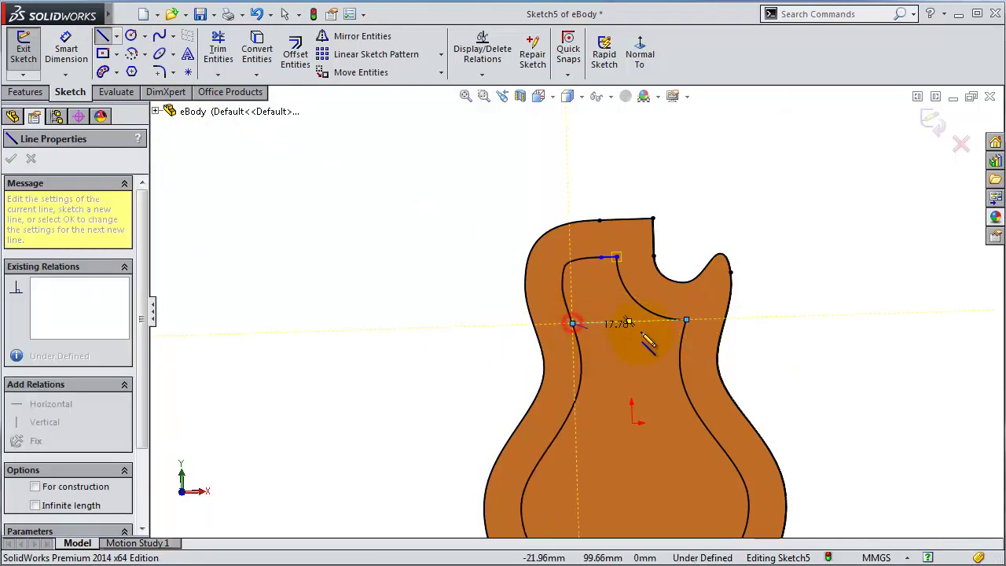
key(Escape)
scroll(676, 259, down, 1)
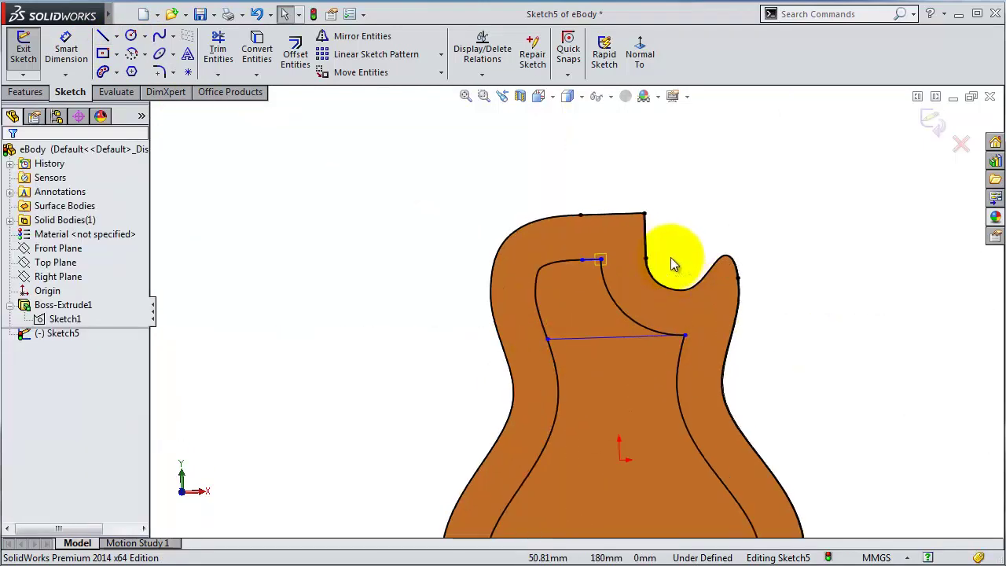
click(635, 340)
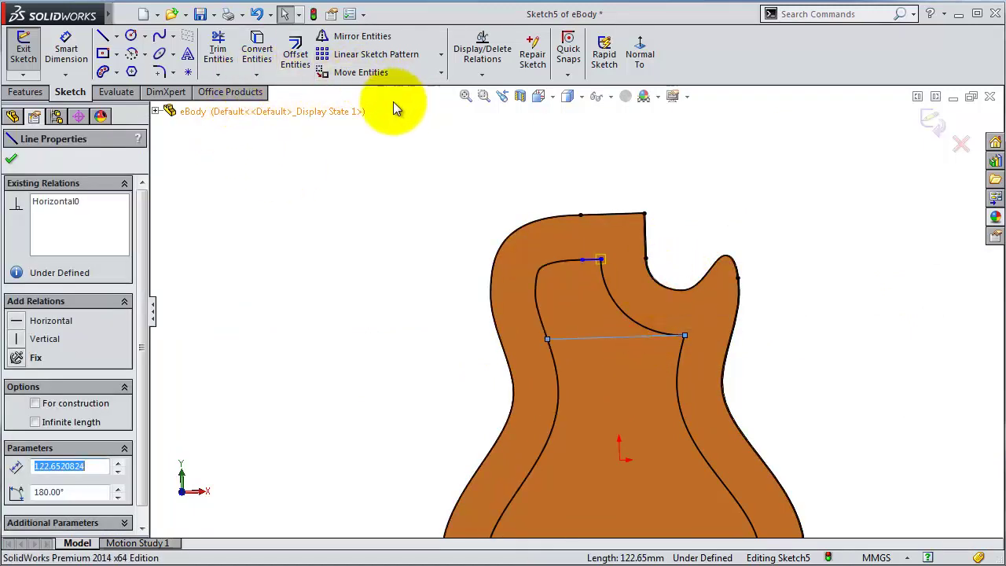
Power-trim away the inner offset curves and leftover pieces above the cross line.
scroll(561, 323, up, 3)
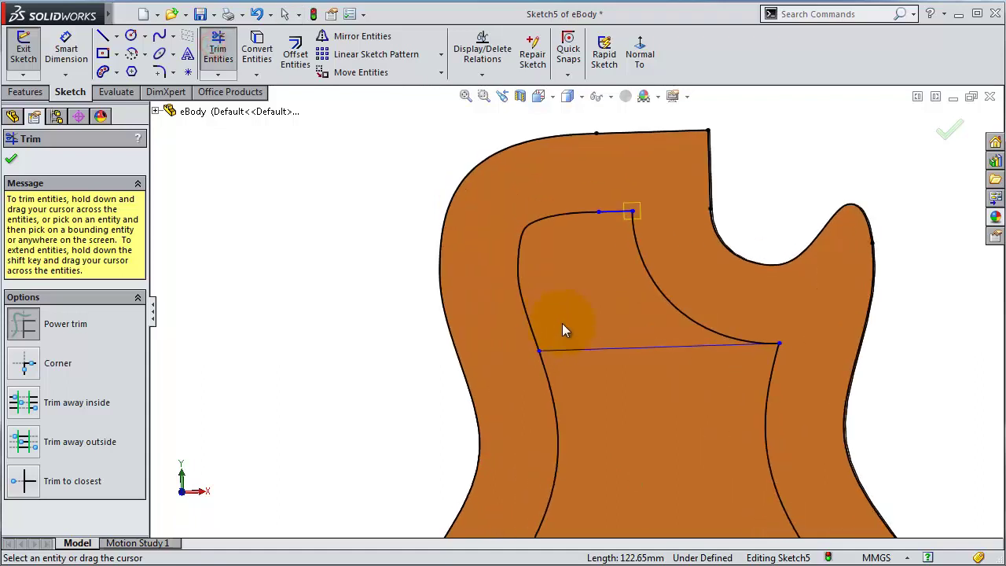
drag(505, 312, 716, 284)
drag(628, 218, 610, 189)
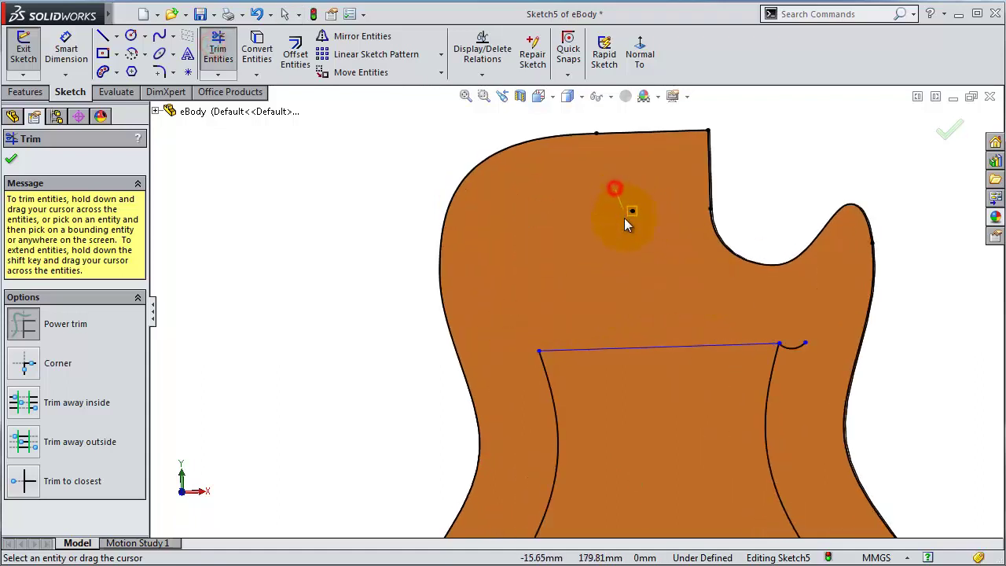
drag(797, 341, 788, 311)
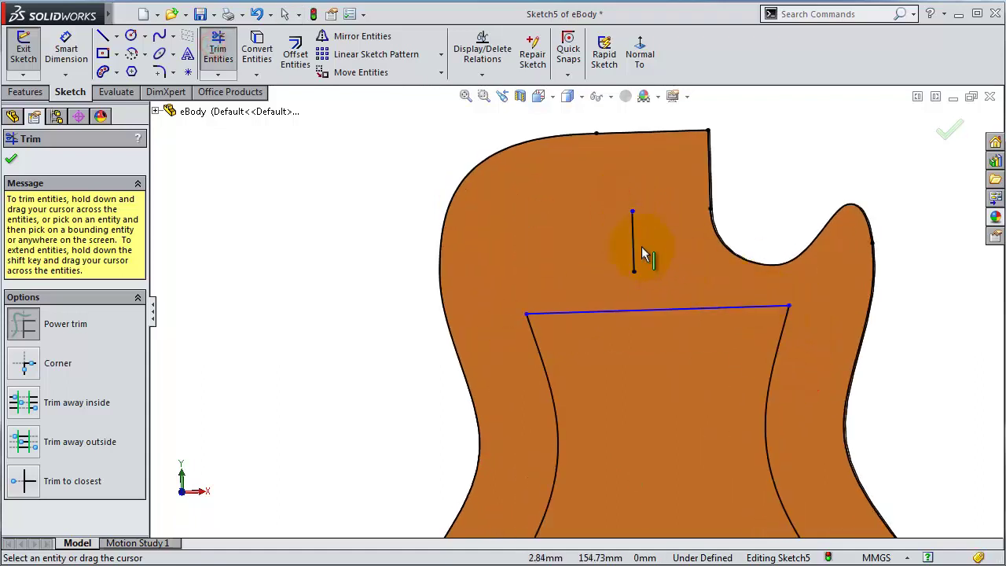
drag(627, 243, 673, 265)
scroll(671, 272, down, 2)
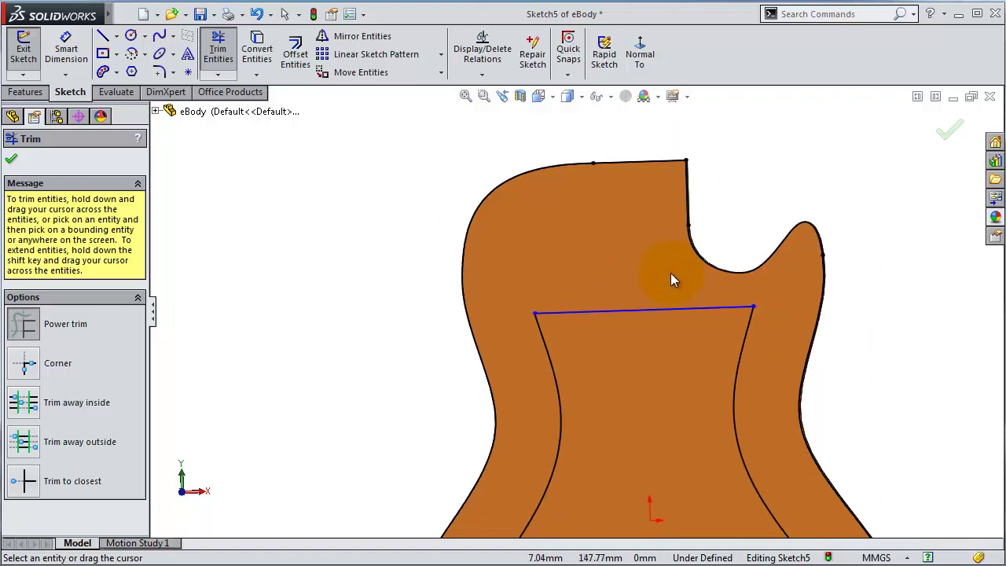
scroll(667, 284, down, 2)
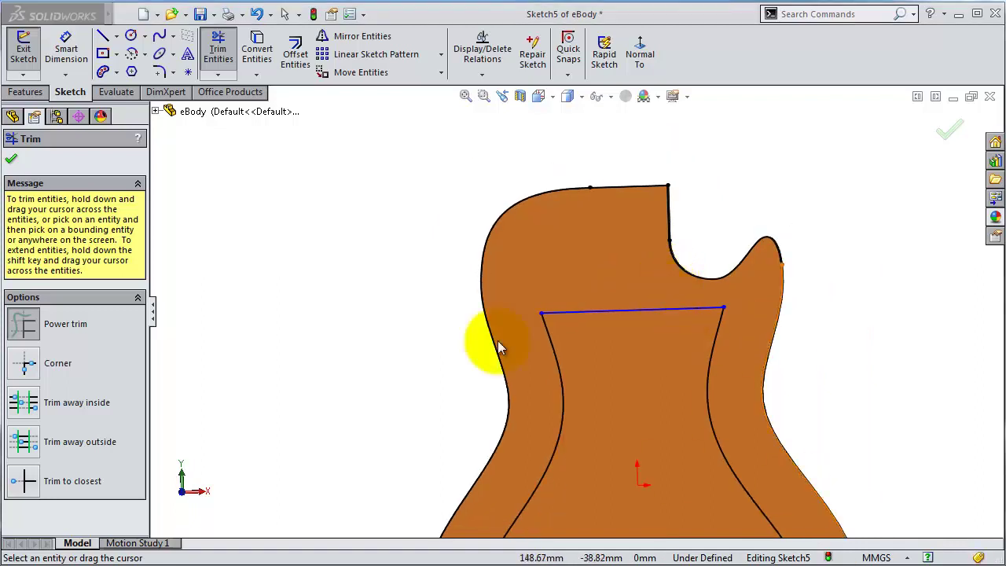
click(11, 159)
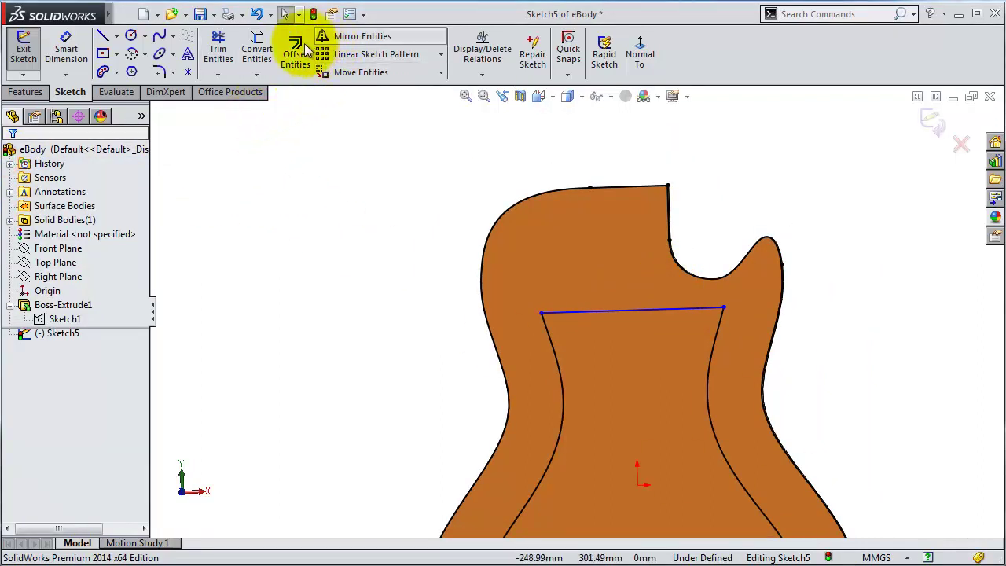
Try a sketch fillet between the cross line and the inner side curves.
click(159, 73)
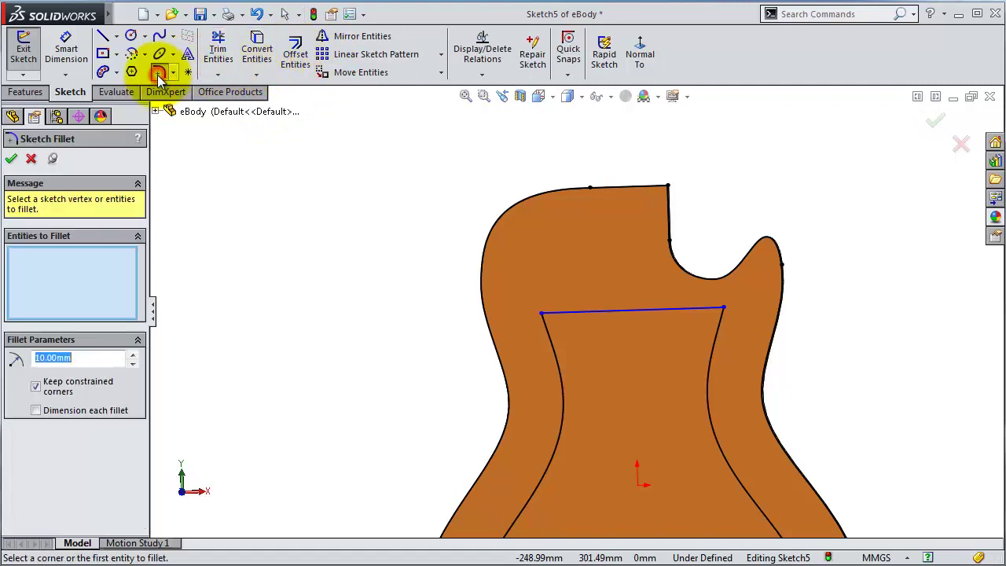
click(541, 313)
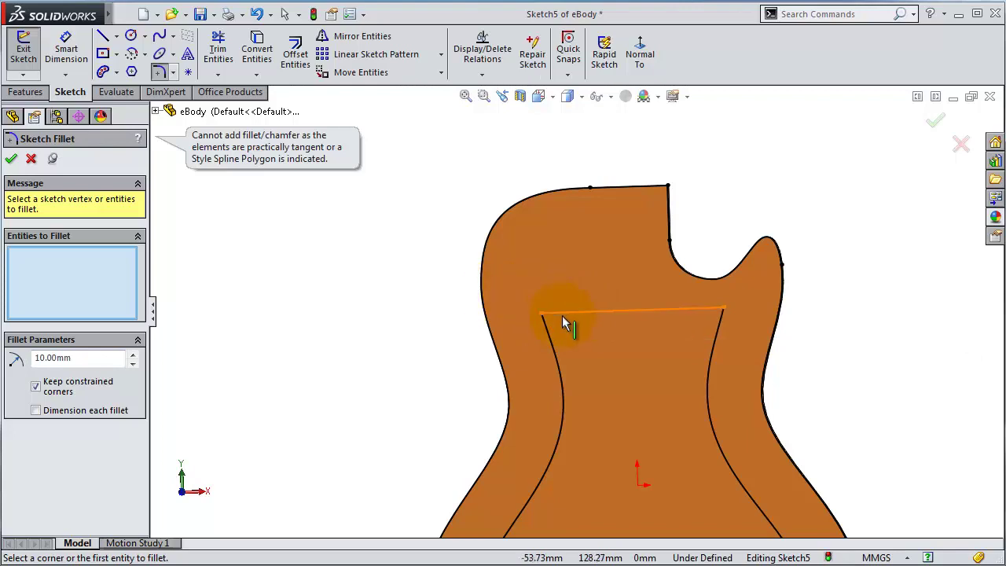
click(565, 315)
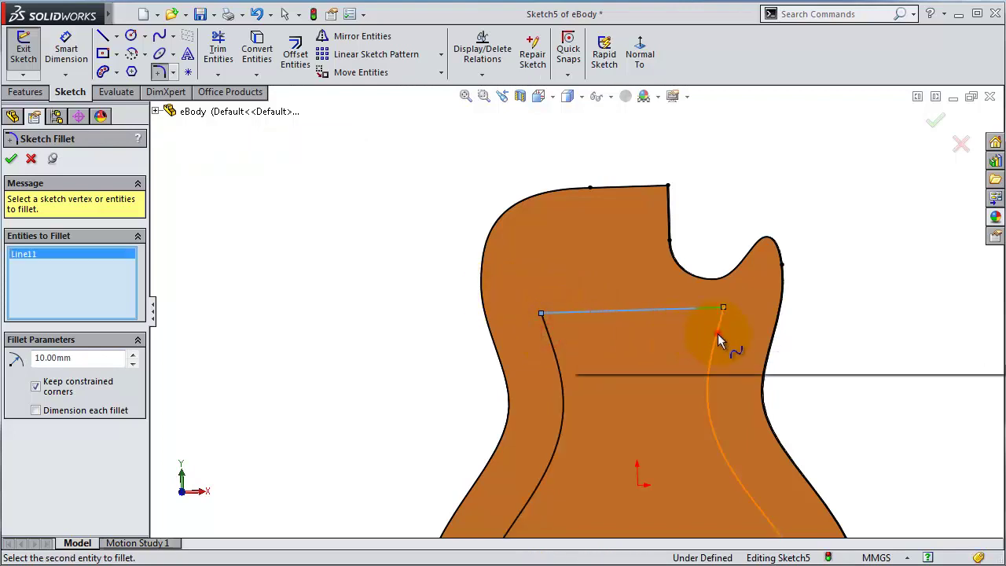
click(713, 308)
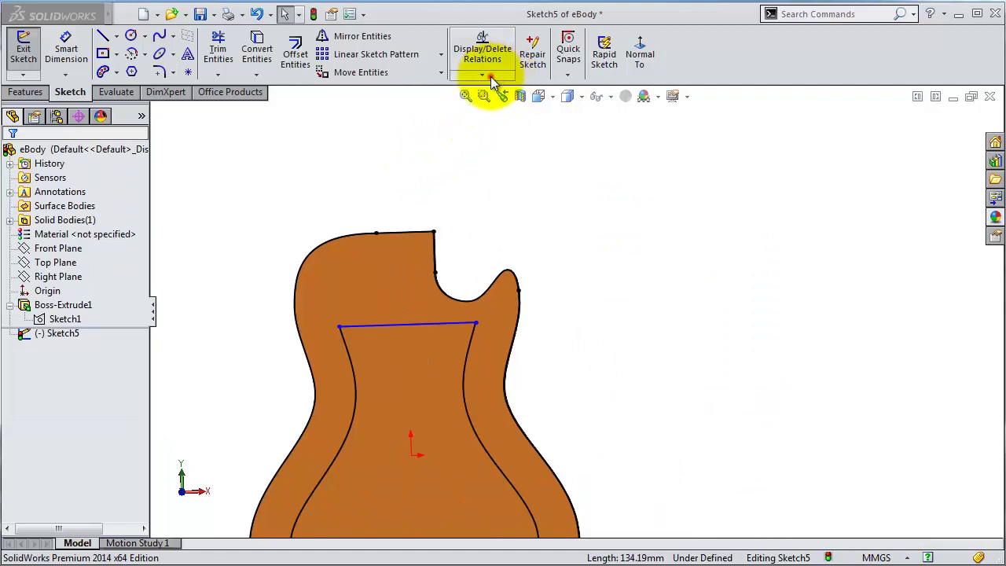
Run Fully Define Sketch on the selected horizontal line, adding the 38.60 dimension.
click(491, 76)
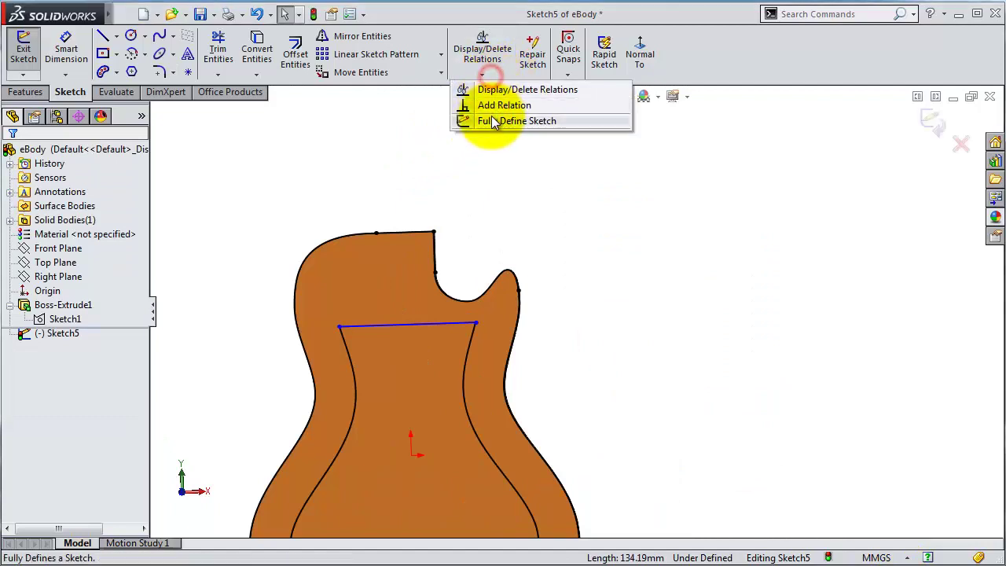
click(491, 118)
click(93, 218)
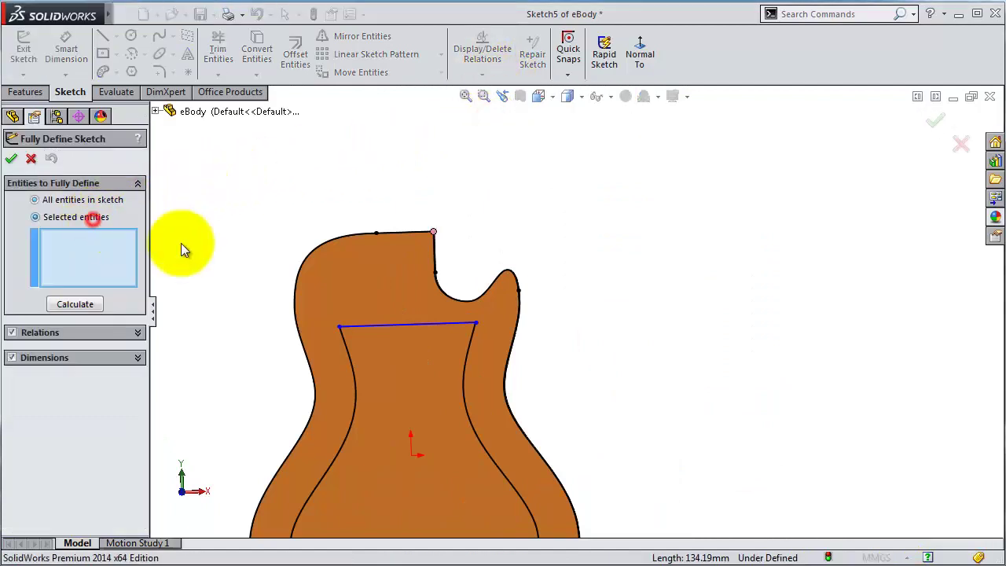
click(393, 325)
click(84, 302)
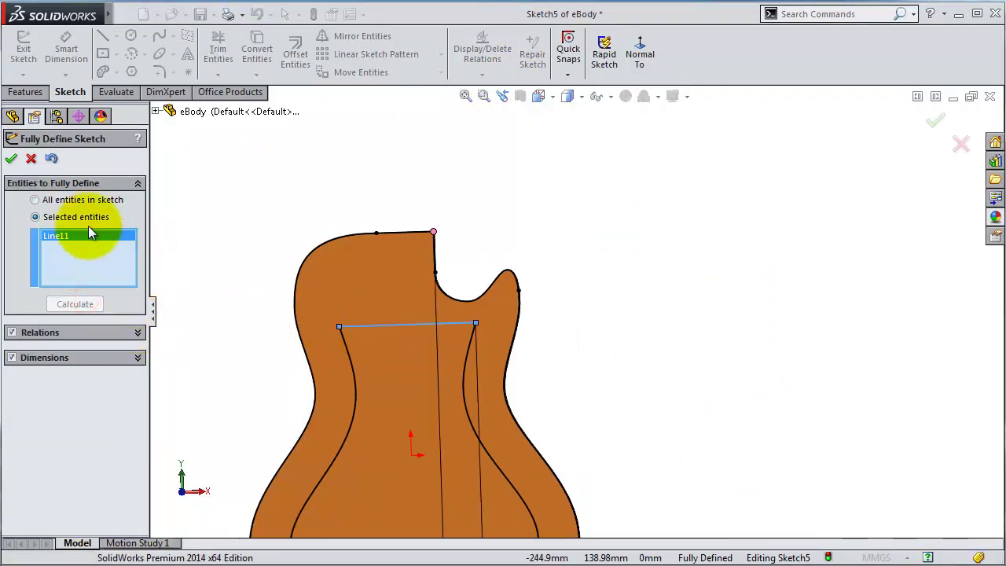
click(11, 158)
click(560, 303)
scroll(589, 318, up, 2)
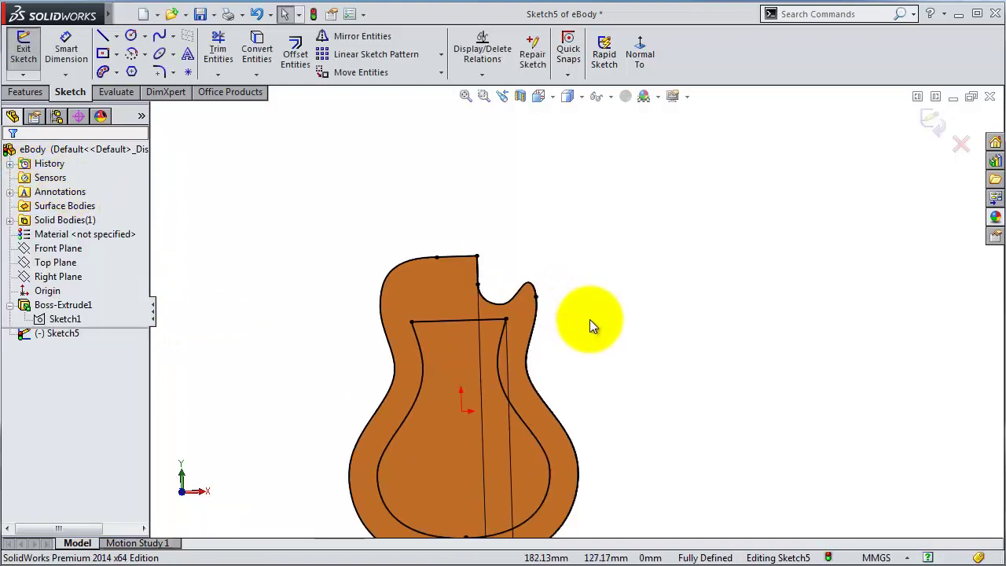
scroll(502, 306, up, 1)
Boss-extrude the inner sketch region Blind 6 mm with a 75° draft as Boss-Extrude2.
click(24, 92)
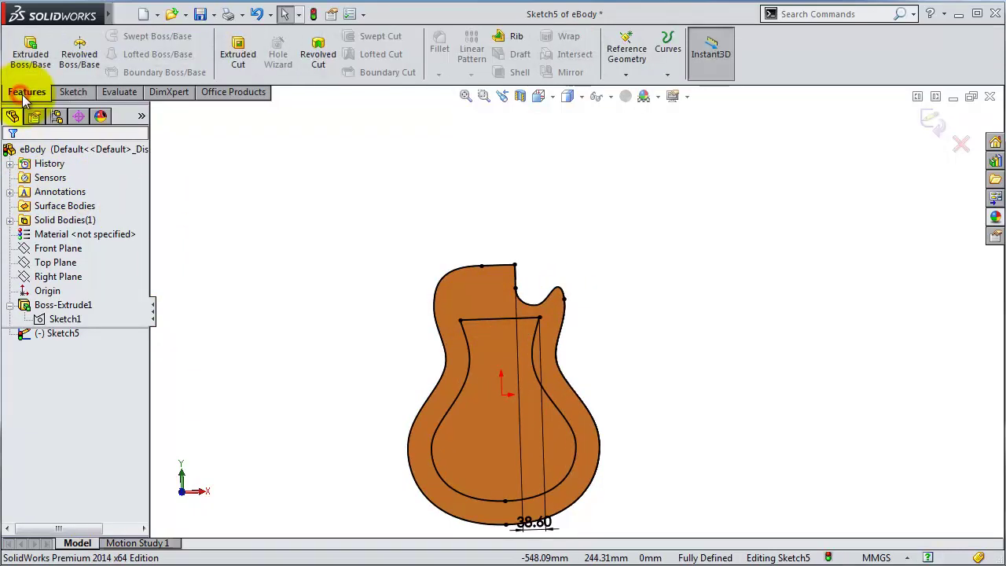
click(28, 55)
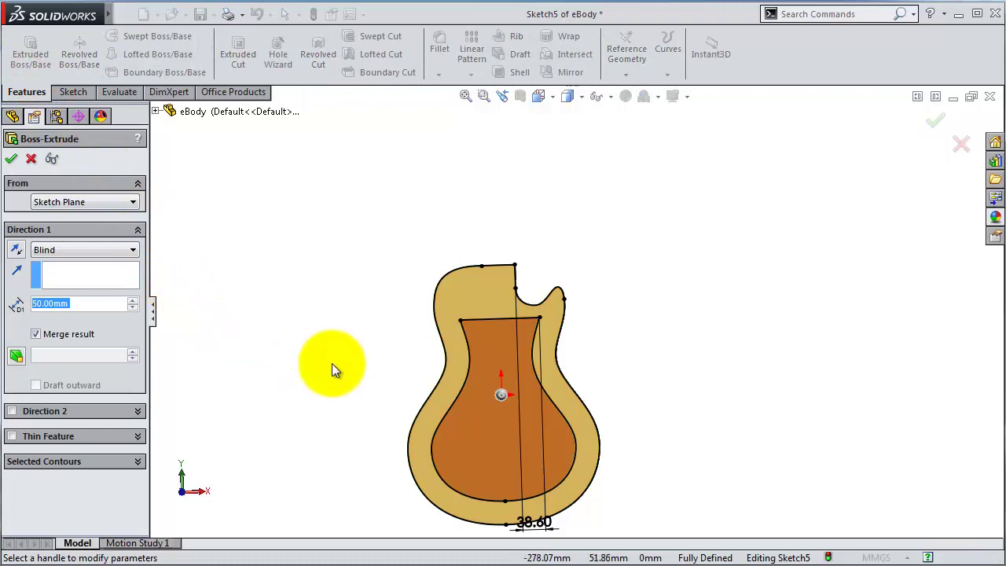
mouse_move(331, 363)
middle_down()
mouse_move(298, 186)
mouse_move(283, 184)
mouse_move(289, 195)
middle_up()
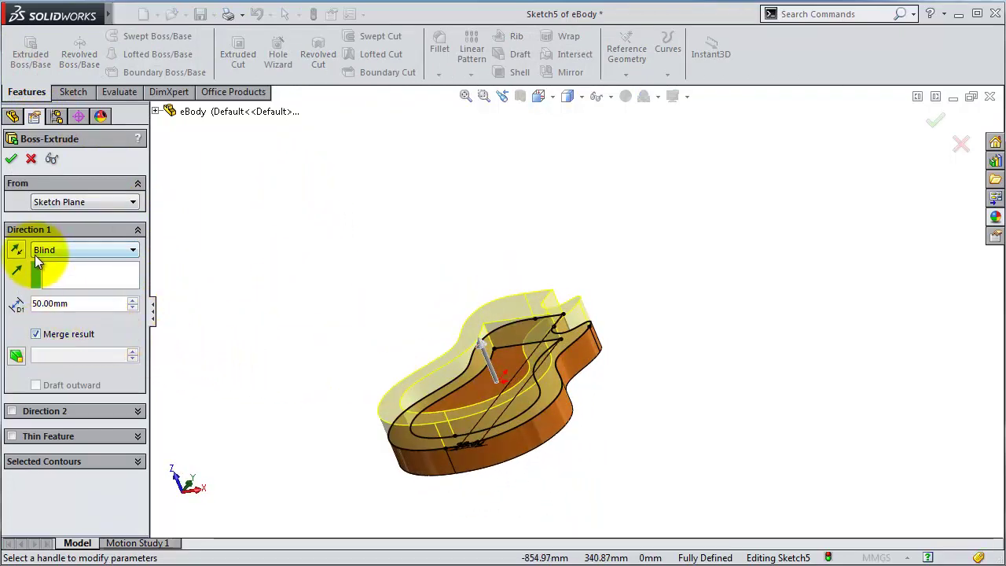
click(83, 303)
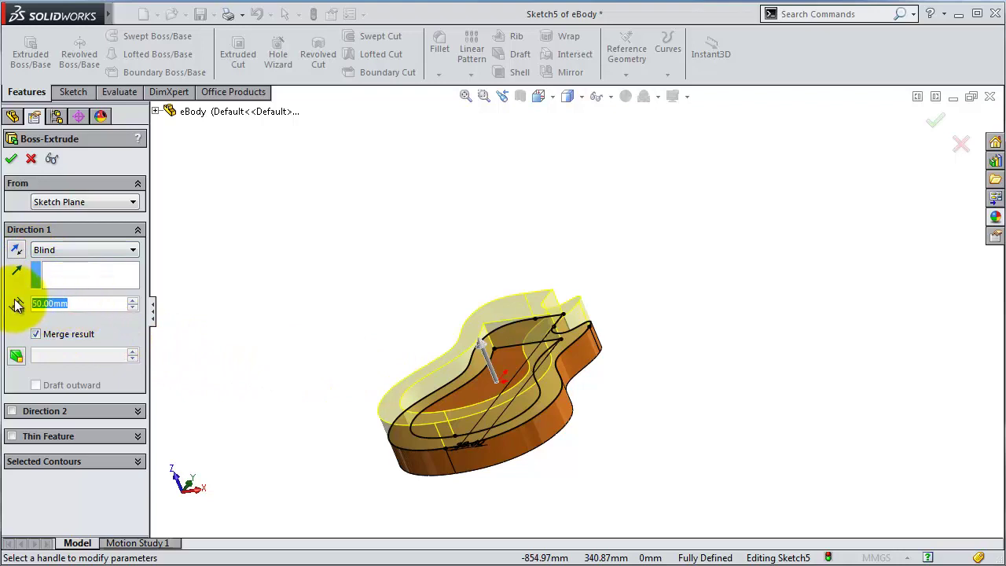
text(6)
key(Return)
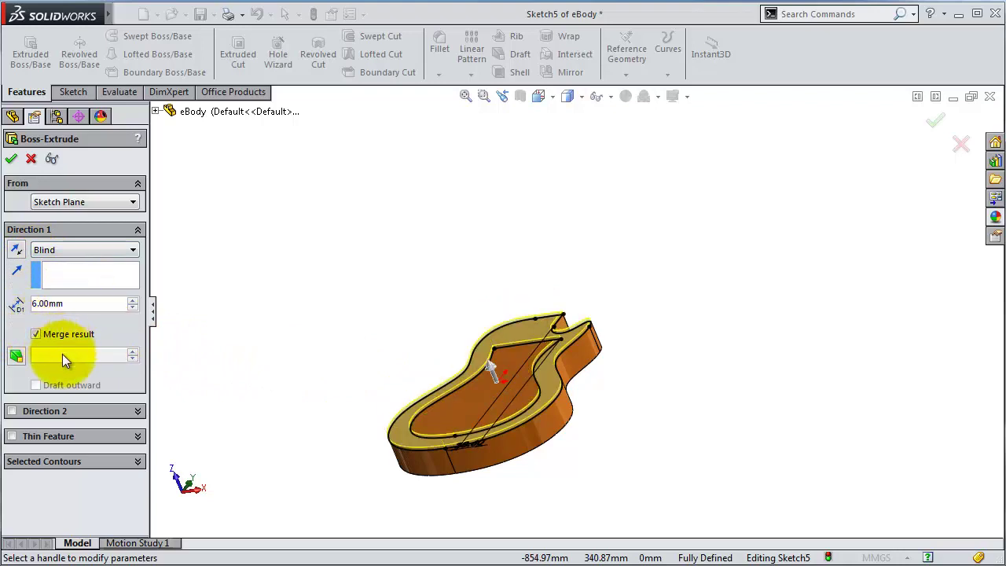
click(57, 463)
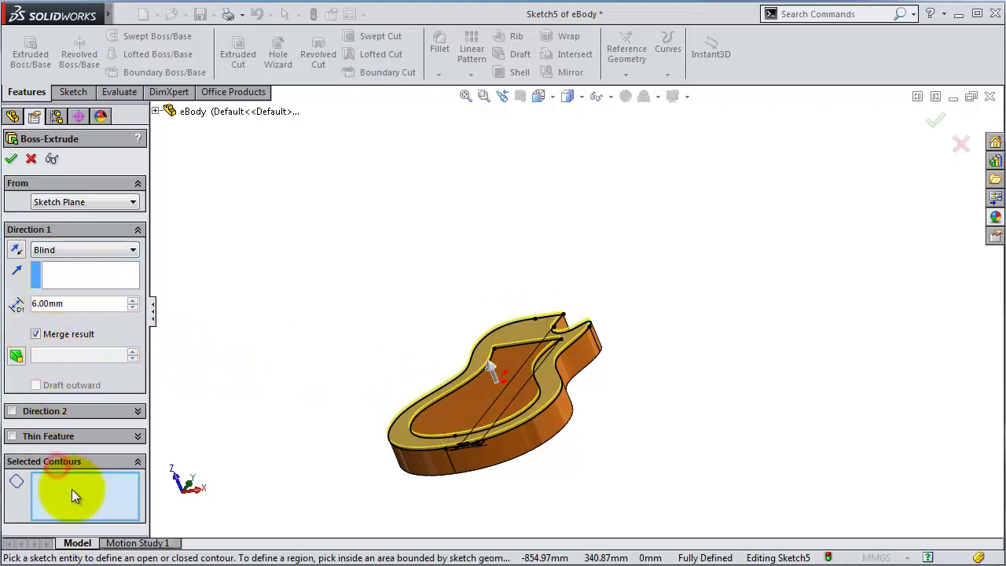
click(443, 407)
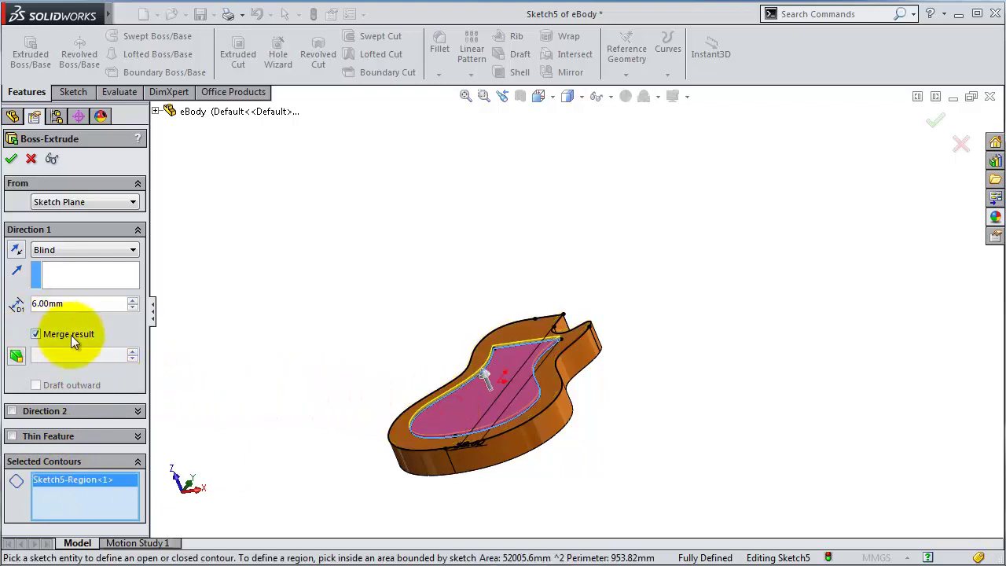
click(16, 356)
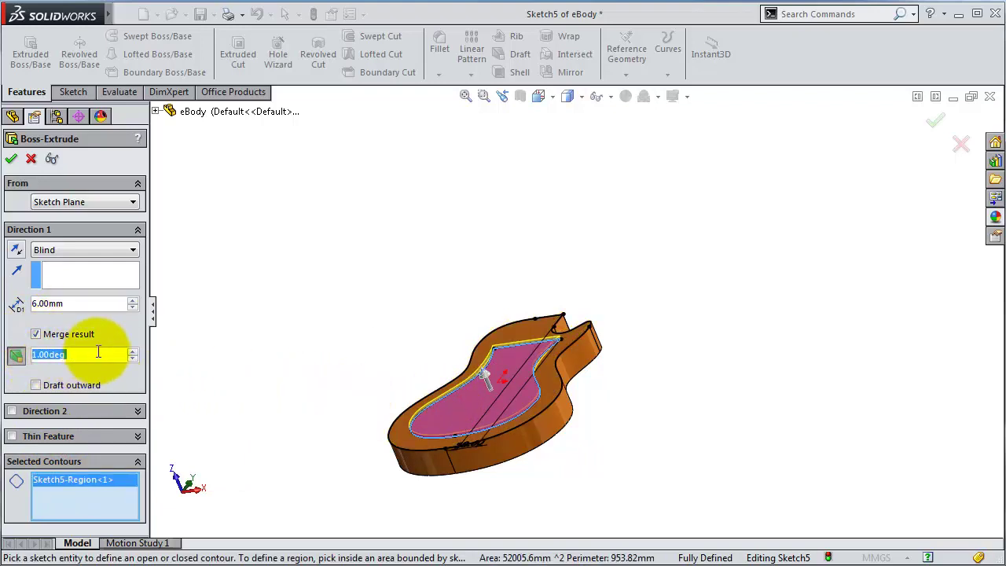
text(75)
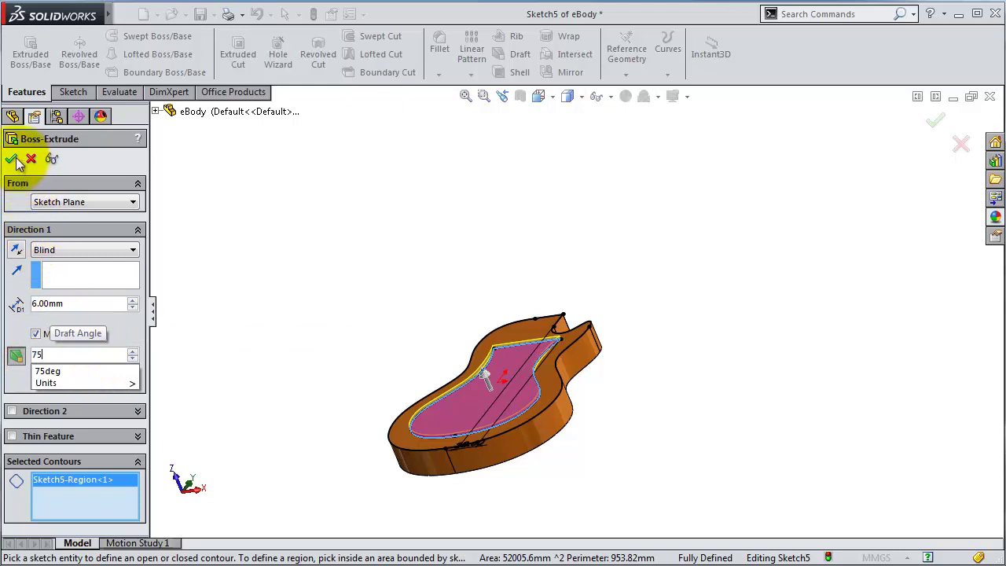
click(12, 158)
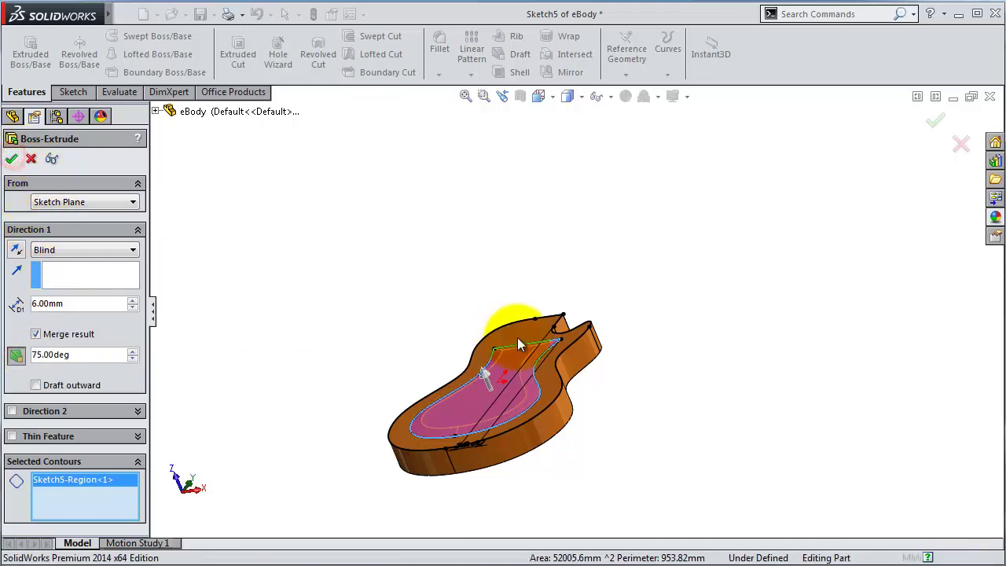
scroll(585, 357, down, 3)
scroll(583, 363, down, 2)
Fillet the raised region's side edge and top inner rim edge with an 80 mm radius.
middle_drag(583, 363, 577, 448)
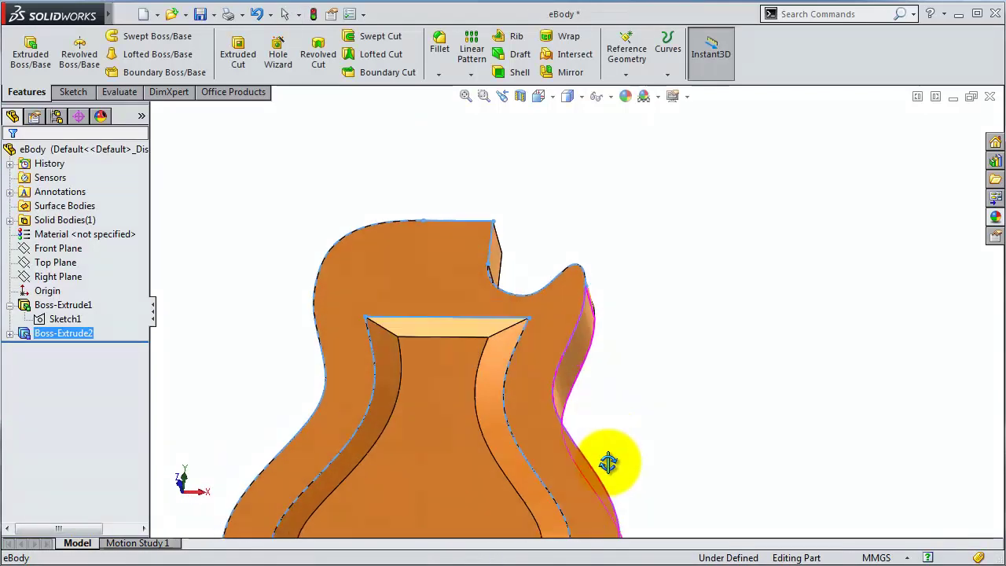
mouse_move(330, 370)
middle_down()
mouse_move(323, 406)
mouse_move(323, 259)
middle_up()
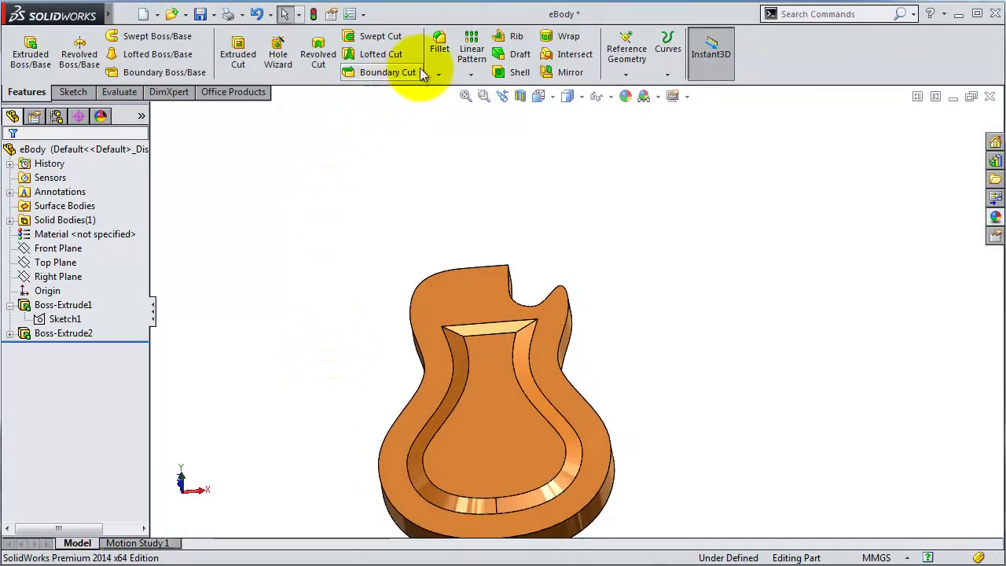
click(439, 48)
text(8)
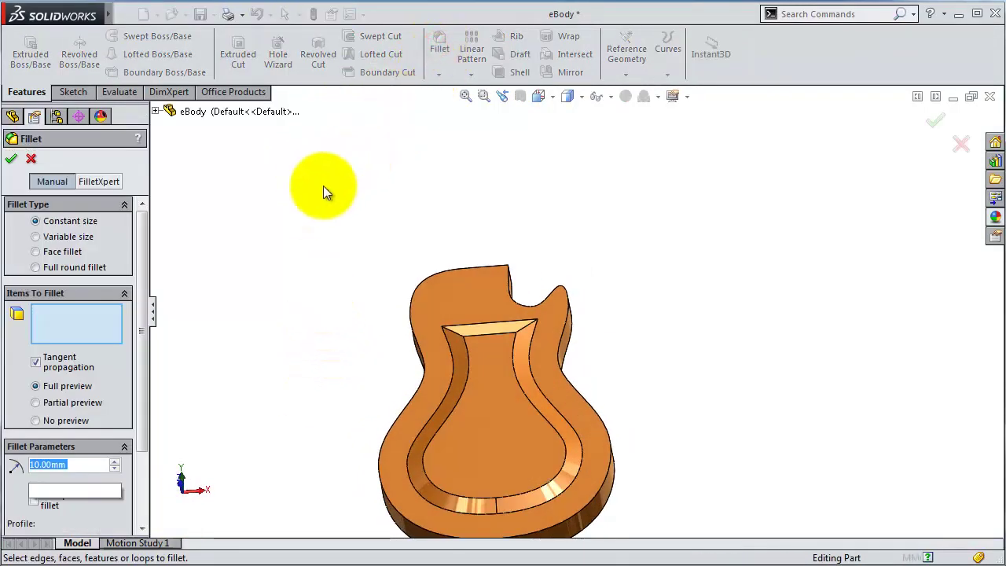
text(0)
key(Return)
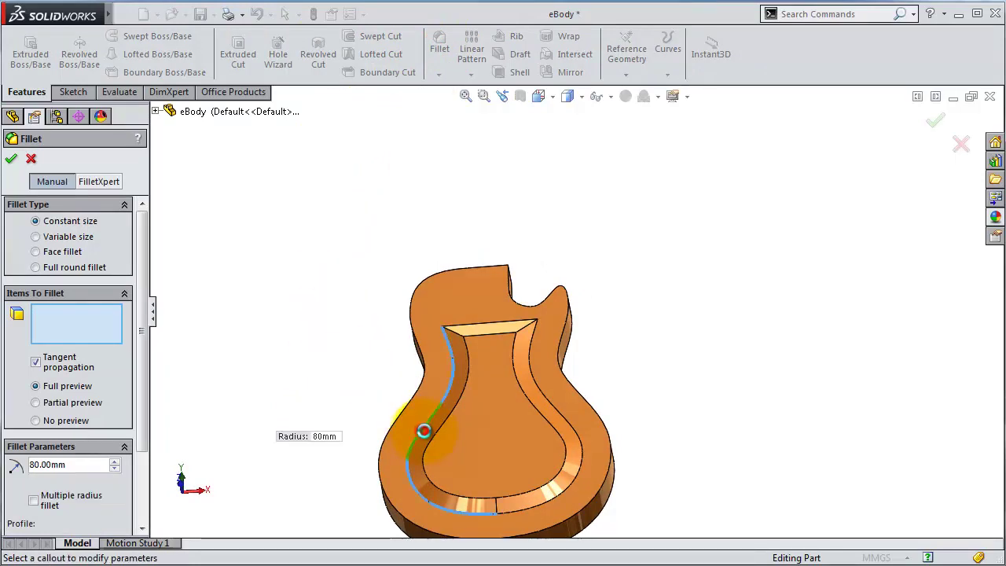
click(421, 434)
middle_drag(527, 294, 531, 380)
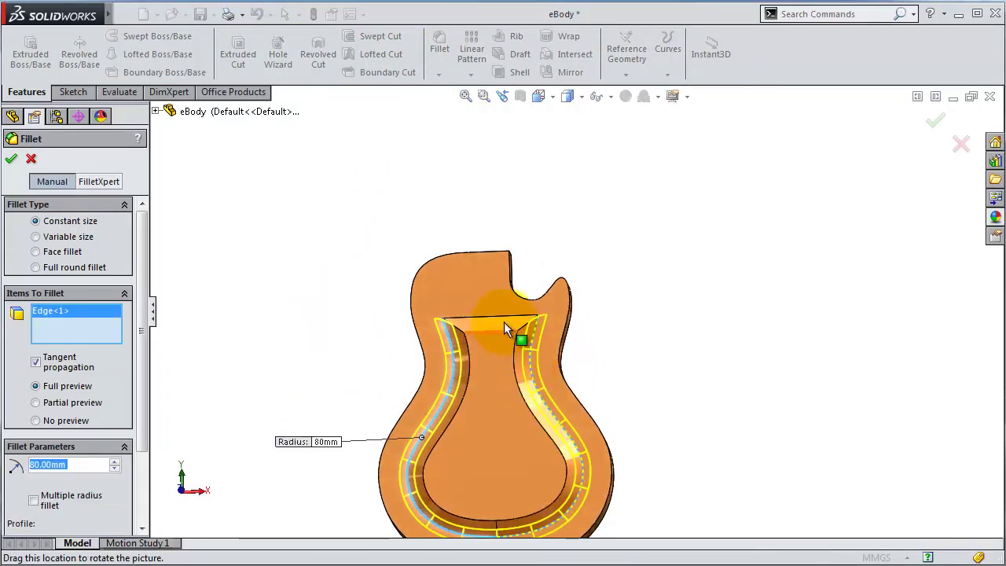
click(502, 315)
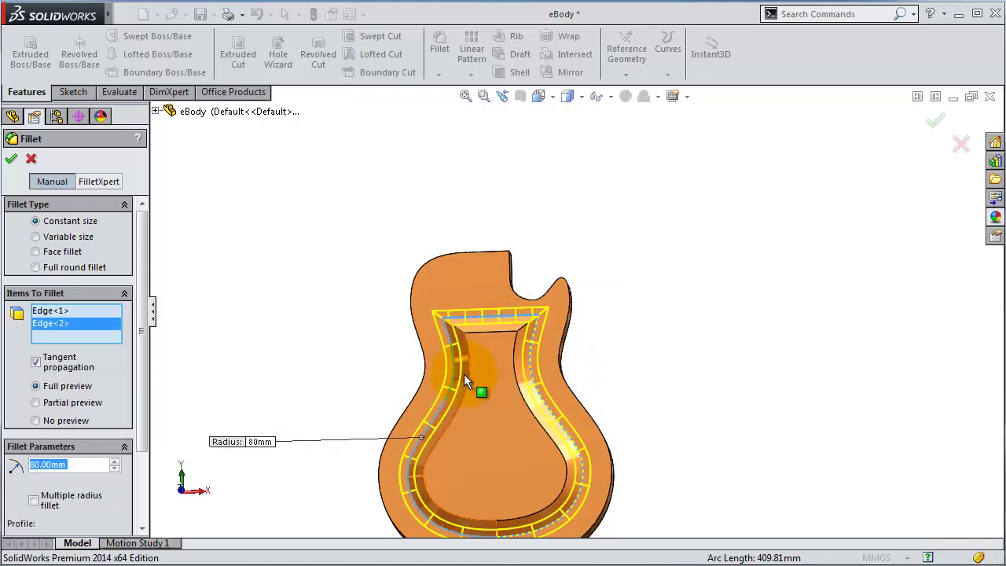
click(11, 158)
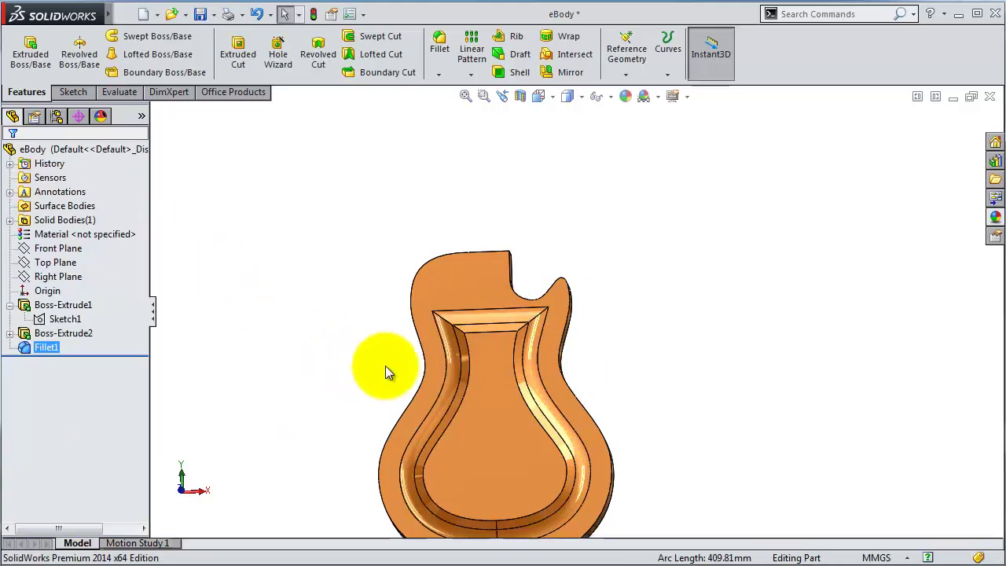
Add a second 80 mm fillet on the inner pocket face.
click(440, 38)
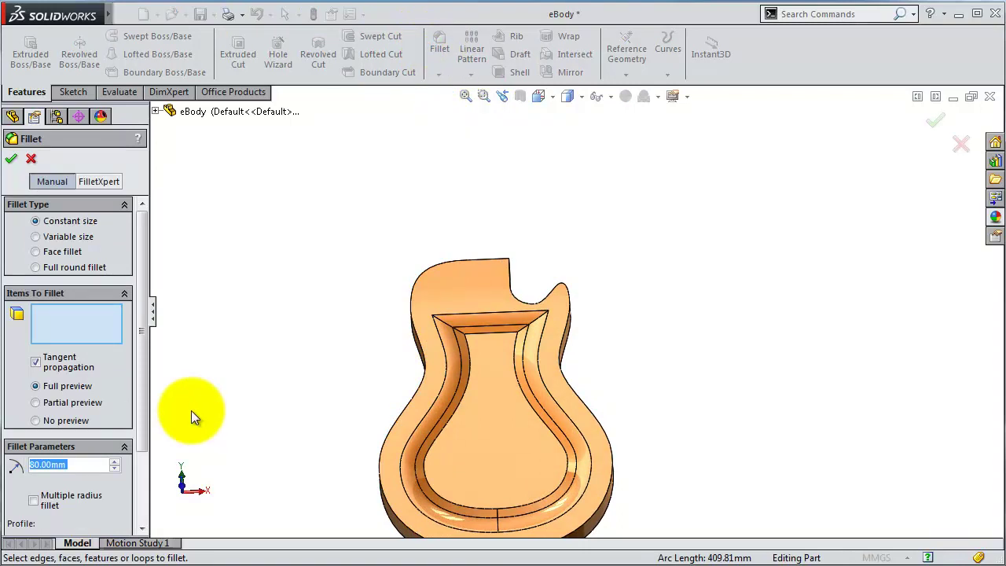
click(485, 383)
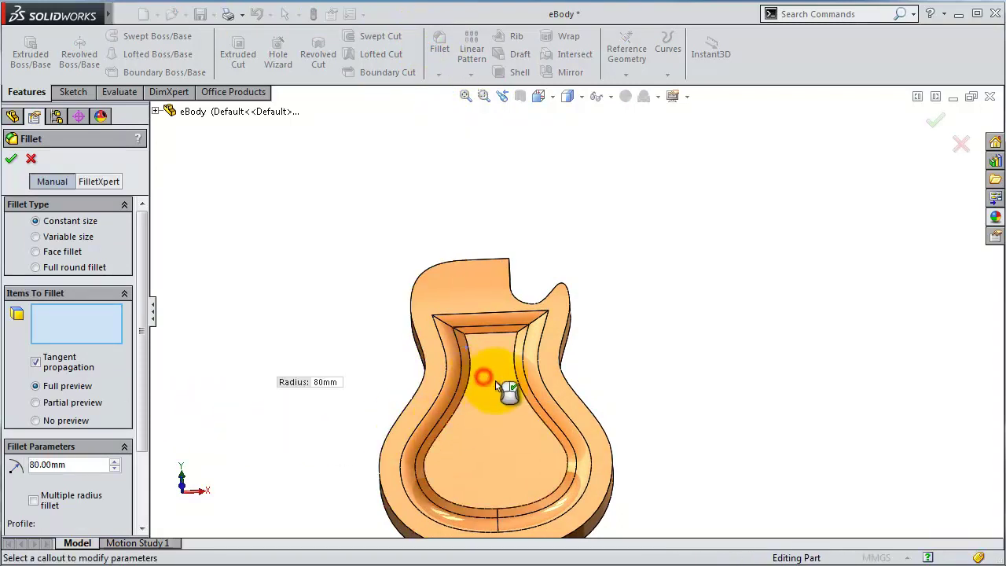
click(11, 159)
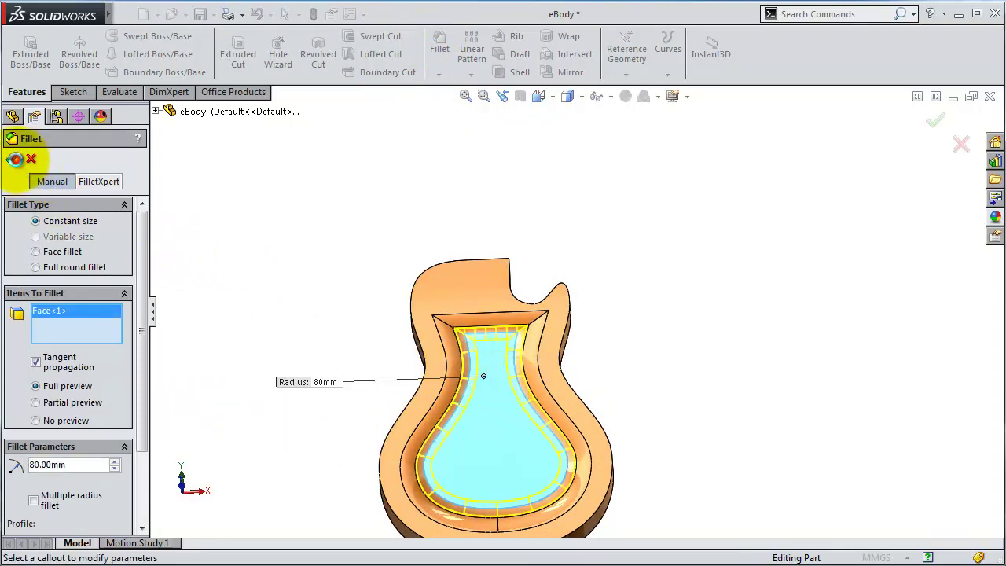
middle_drag(634, 375, 572, 403)
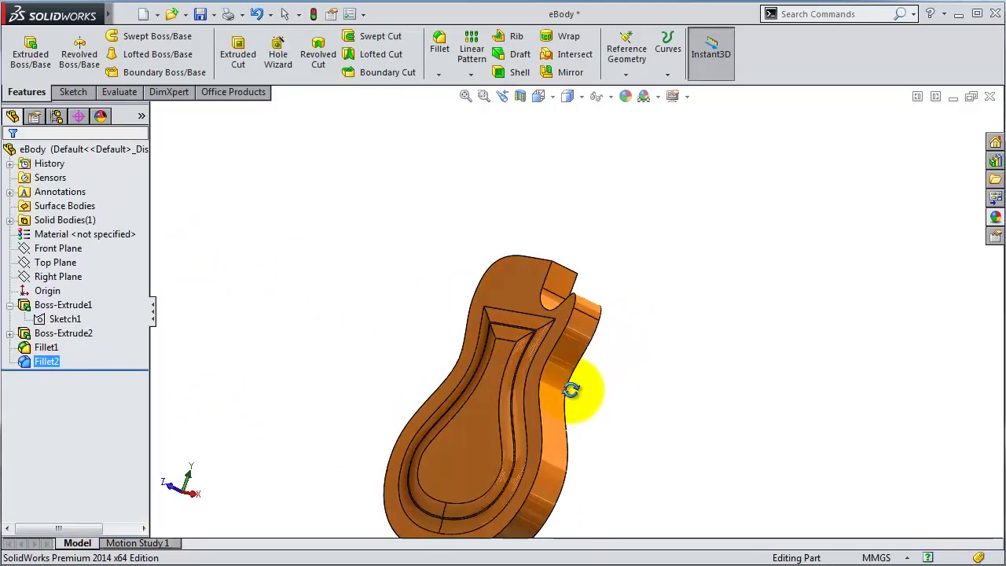
Set up a 4 mm fillet on the body's front and back faces to round the outer edges.
scroll(506, 359, down, 3)
scroll(528, 321, down, 3)
mouse_move(527, 321)
middle_down()
mouse_move(611, 296)
mouse_move(498, 298)
mouse_move(490, 321)
middle_up()
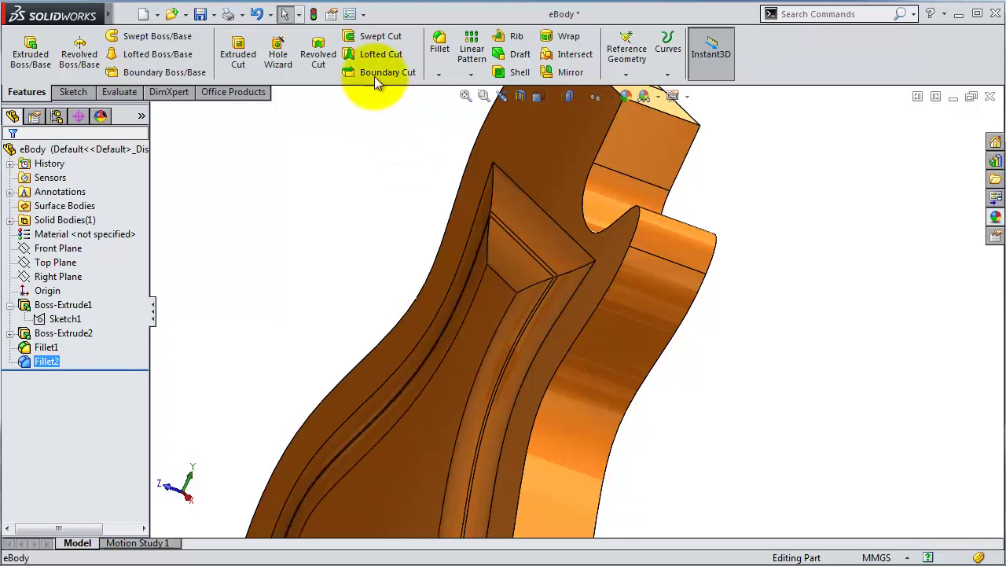
click(440, 46)
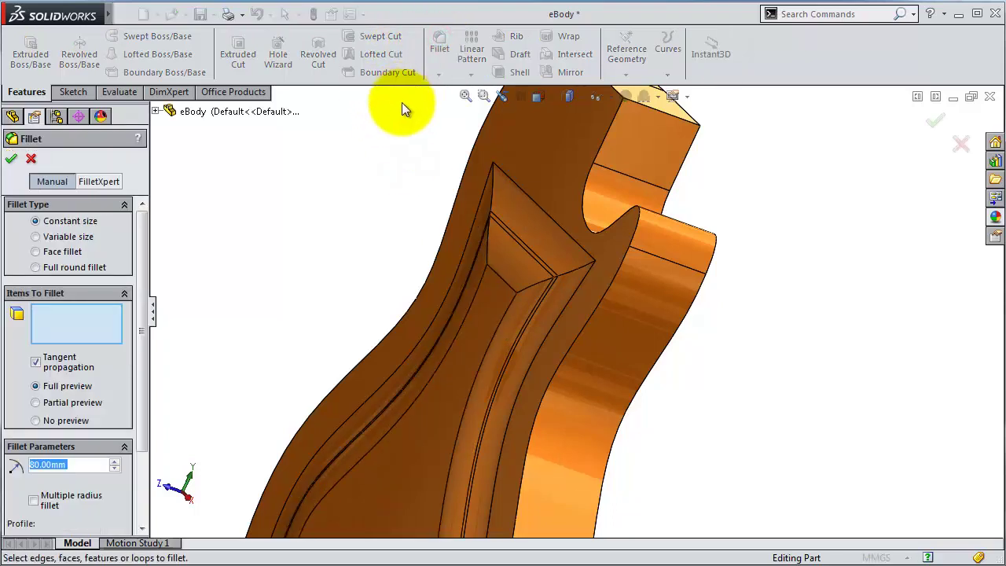
text(4)
click(378, 174)
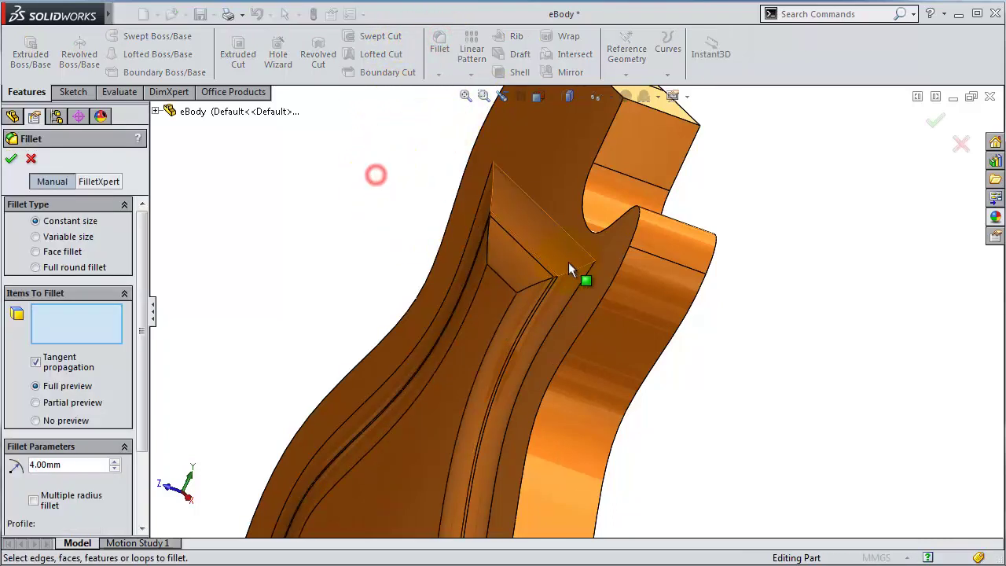
click(608, 267)
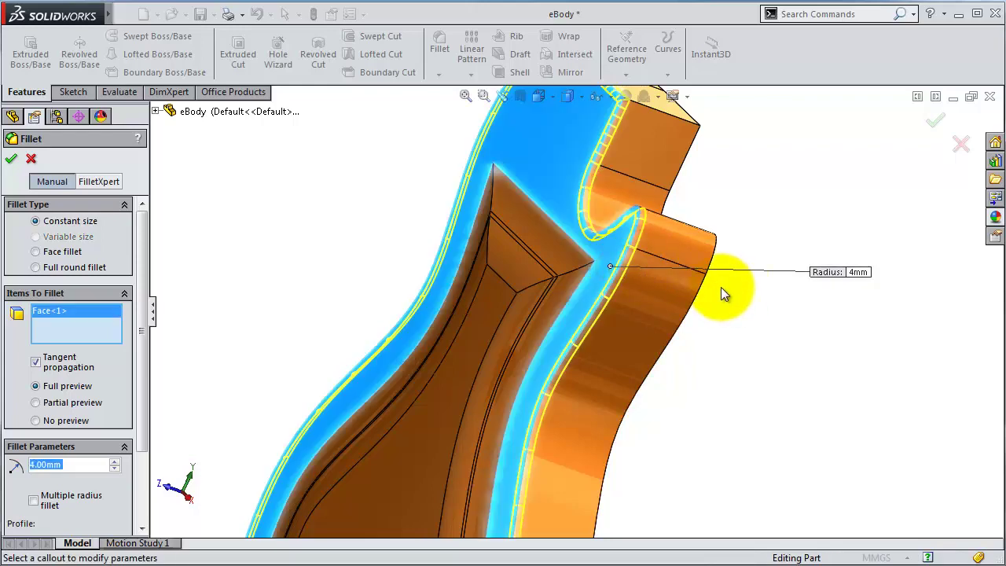
mouse_move(720, 287)
middle_down()
mouse_move(635, 253)
mouse_move(713, 295)
middle_up()
click(712, 306)
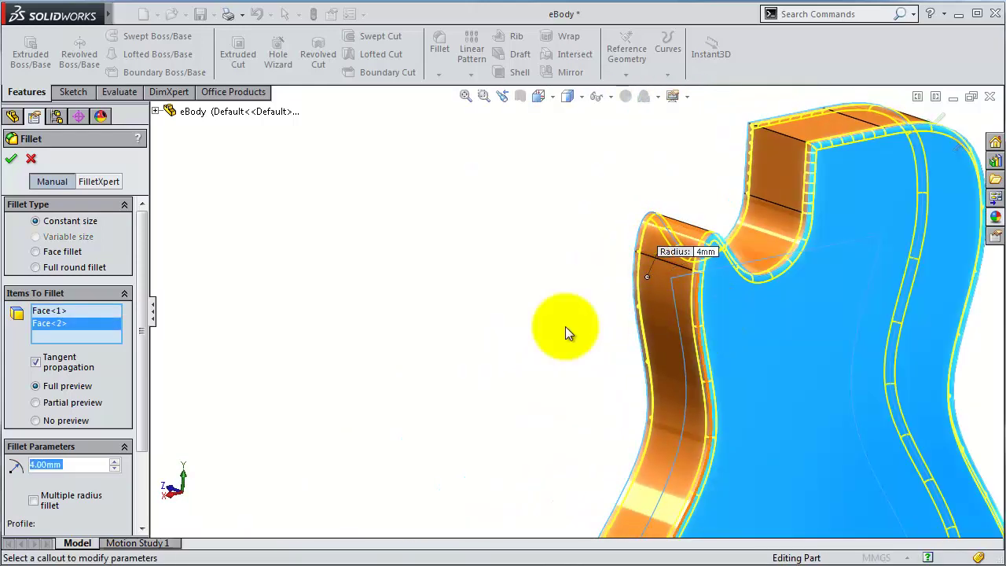
click(11, 158)
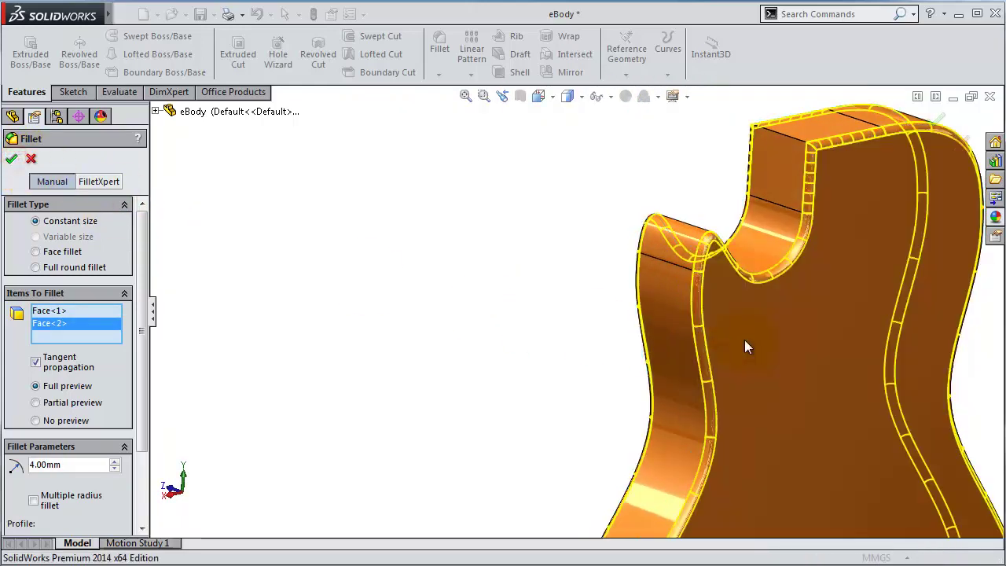
Return to the front view, switch to Shaded display, and orbit to inspect the back and top.
middle_drag(589, 319, 751, 297)
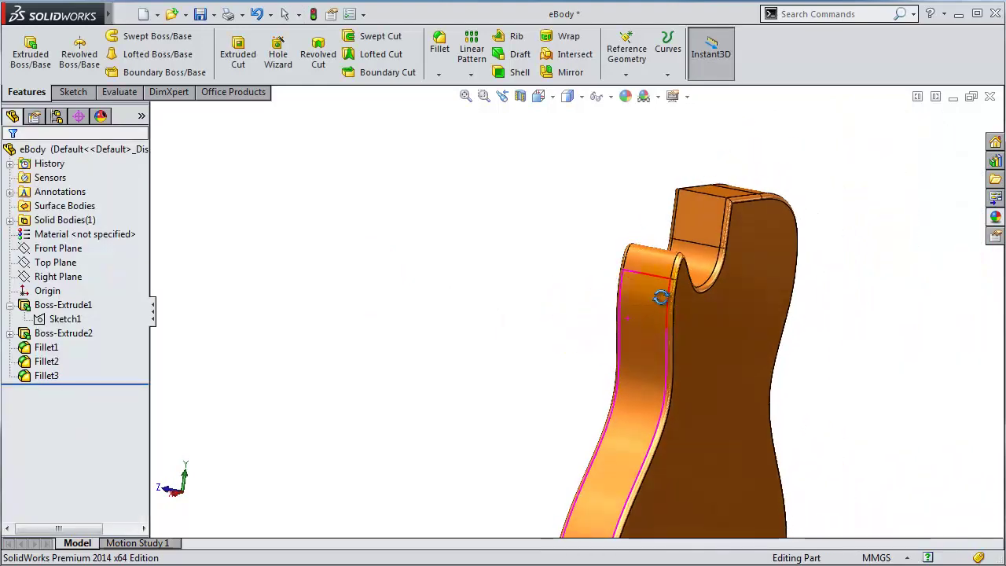
key(ctrl+1)
click(580, 98)
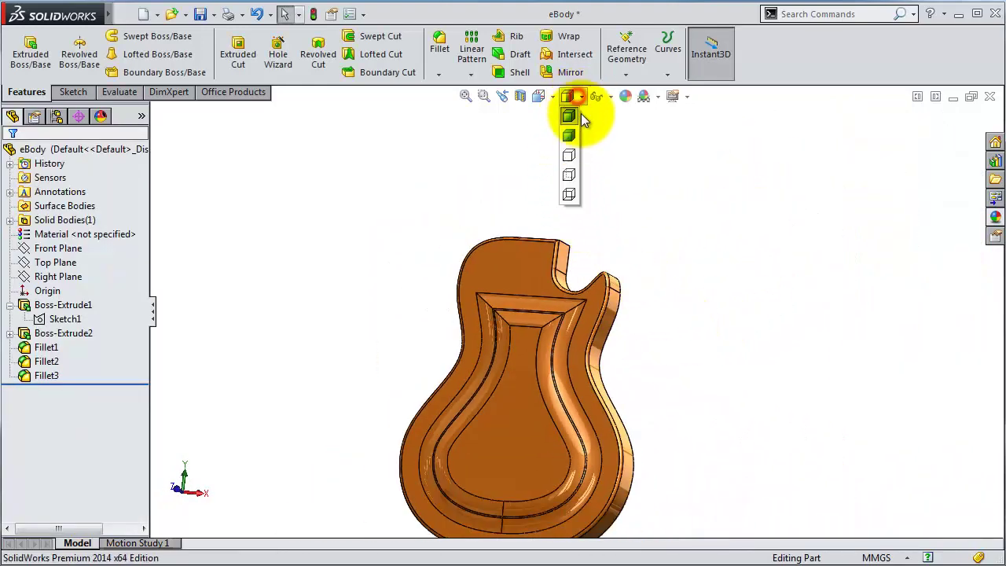
click(572, 134)
mouse_move(634, 452)
middle_down()
mouse_move(588, 461)
mouse_move(510, 427)
mouse_move(773, 445)
mouse_move(624, 385)
mouse_move(579, 352)
mouse_move(583, 233)
mouse_move(402, 233)
mouse_move(532, 290)
mouse_move(554, 280)
mouse_move(543, 184)
mouse_move(520, 164)
mouse_move(538, 211)
middle_up()
mouse_move(563, 401)
middle_down()
mouse_move(579, 364)
mouse_move(557, 363)
mouse_move(559, 377)
mouse_move(557, 366)
mouse_move(644, 411)
mouse_move(594, 449)
mouse_move(555, 452)
mouse_move(393, 418)
mouse_move(266, 416)
mouse_move(168, 395)
mouse_move(169, 366)
middle_up()
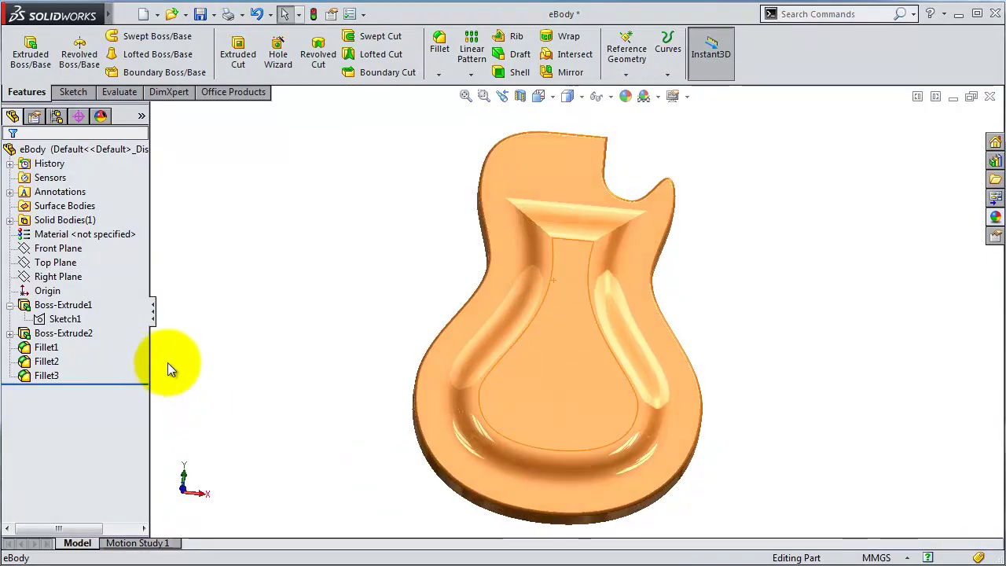
mouse_move(562, 403)
middle_down()
mouse_move(574, 377)
mouse_move(393, 353)
mouse_move(432, 285)
mouse_move(370, 227)
middle_up()
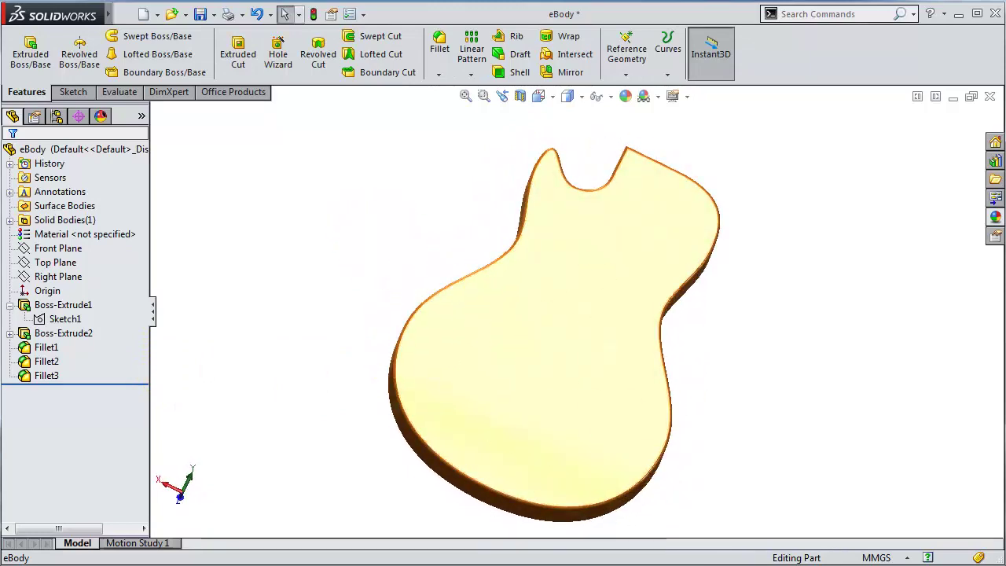